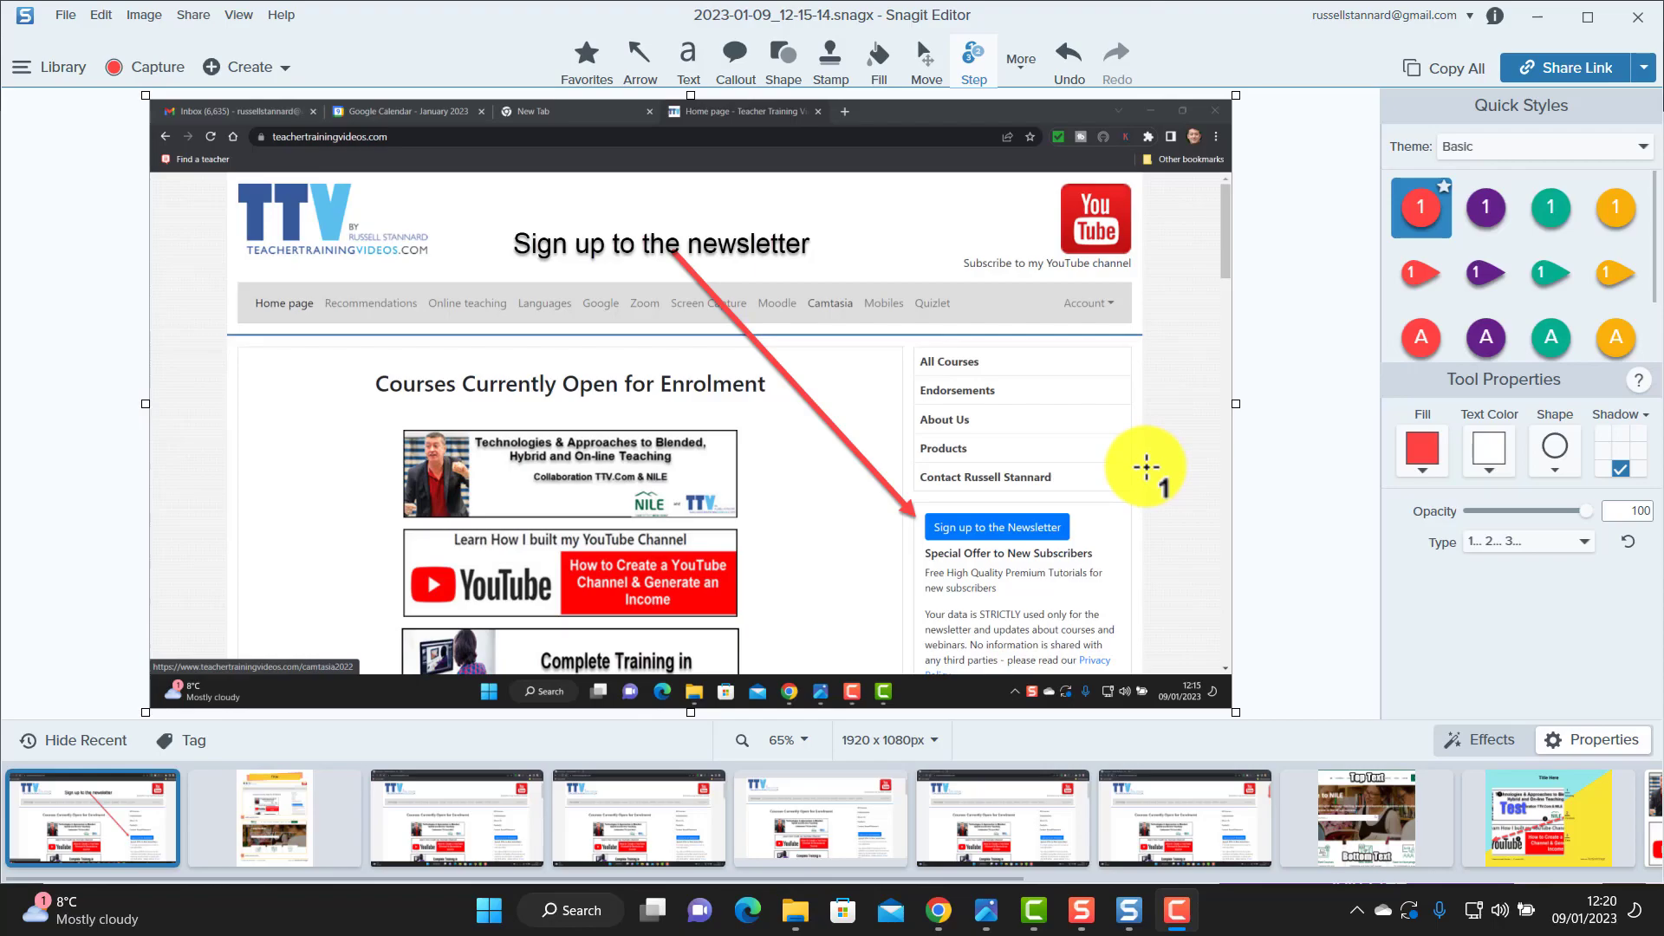
- Open the Snagit Capture window from the Editor's Capture button
left_click(156, 67)
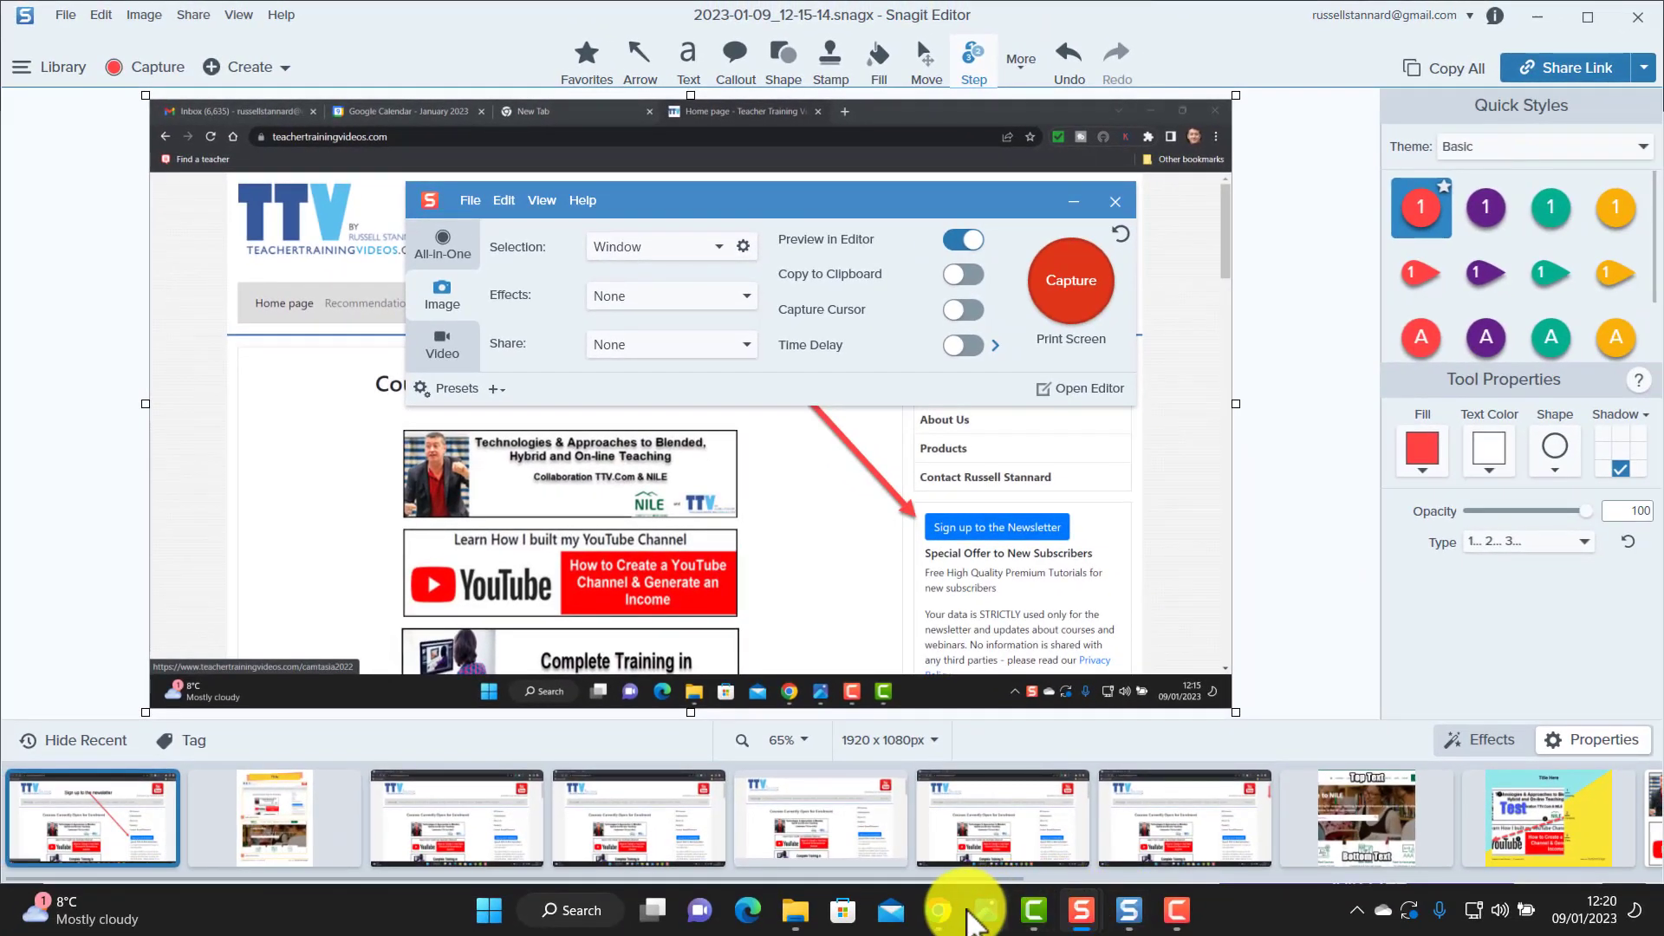
- Switch to Chrome and capture the house photo as a Region selection with Snagit Capture
left_click(940, 910)
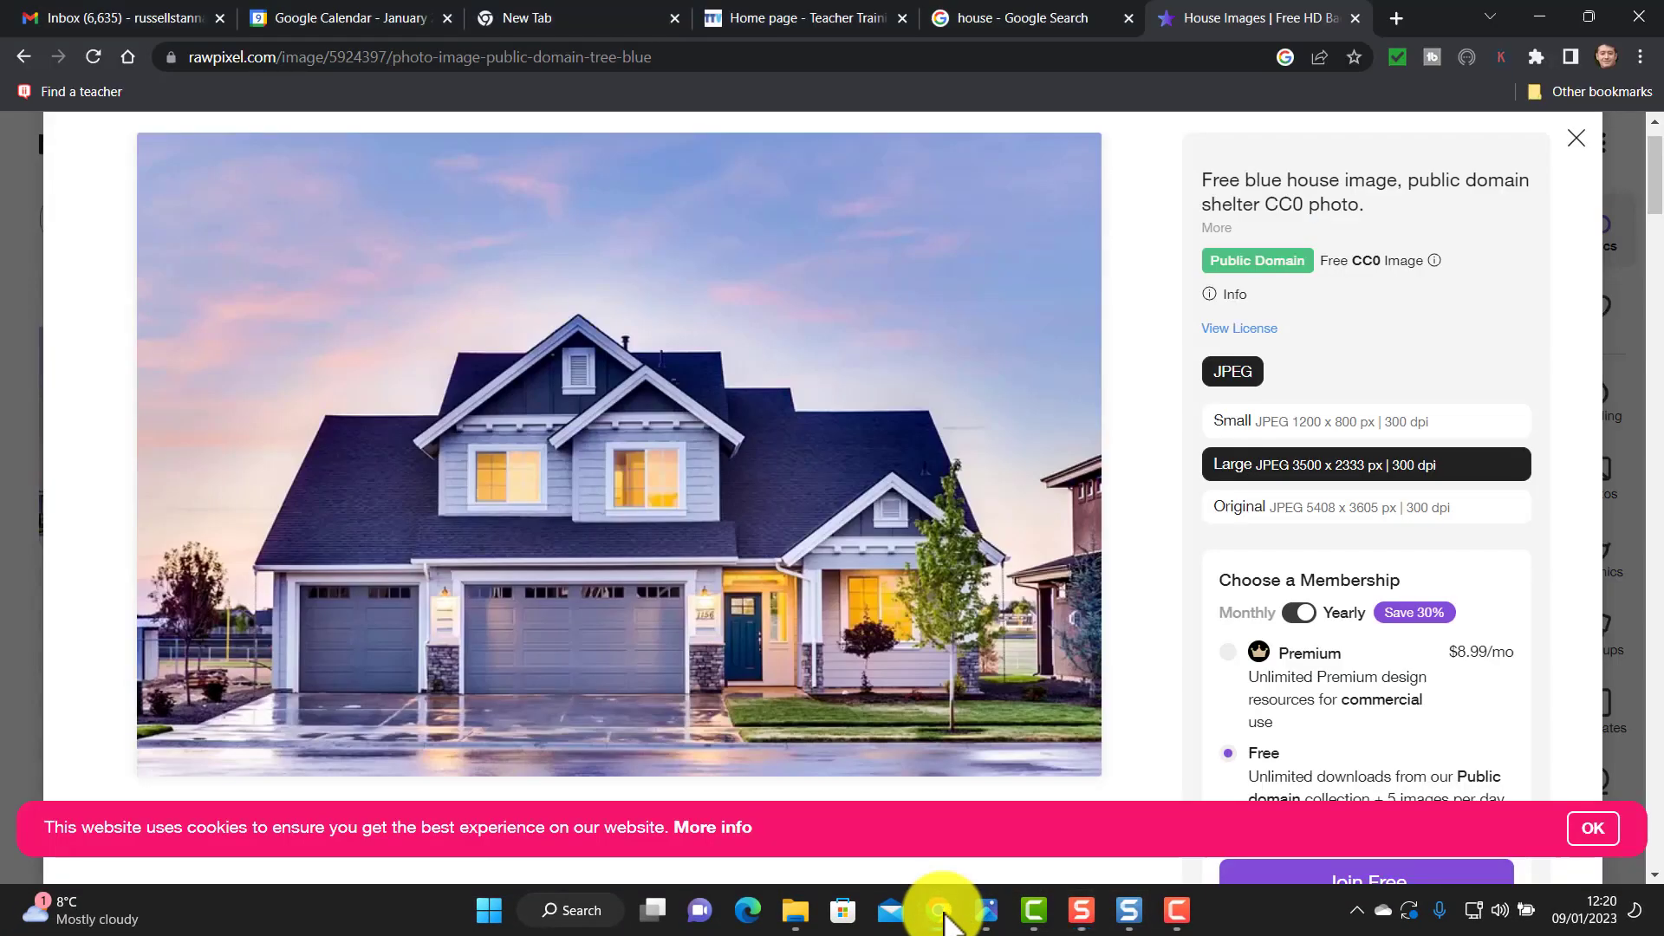
mouse_move(1079, 910)
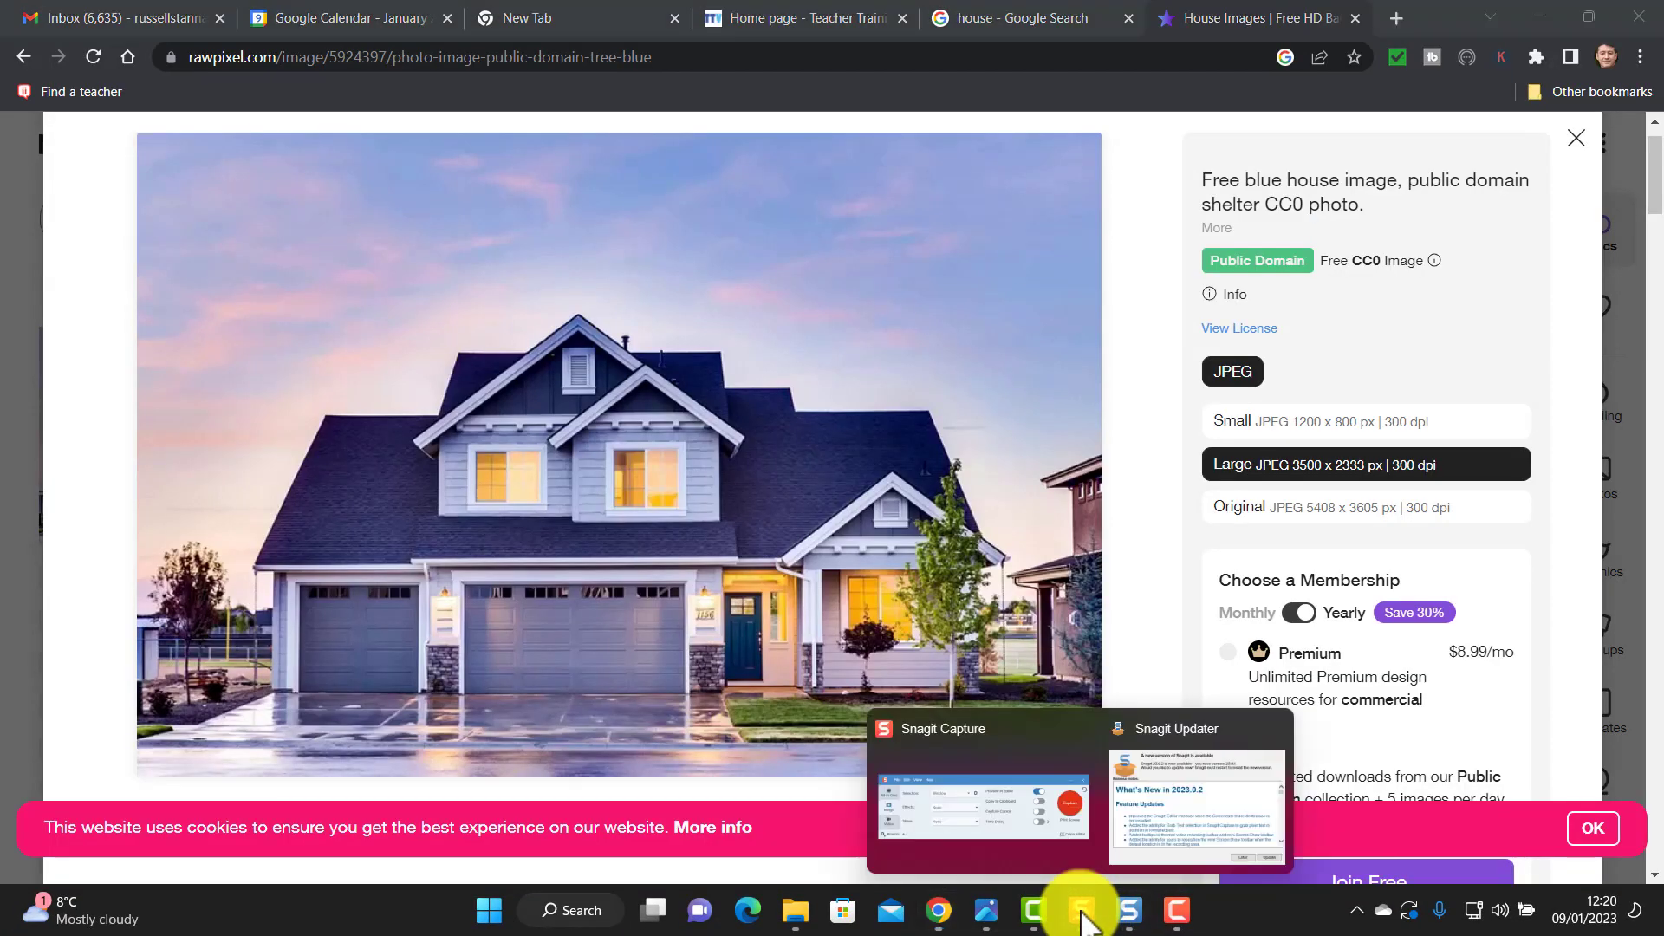
left_click(1054, 854)
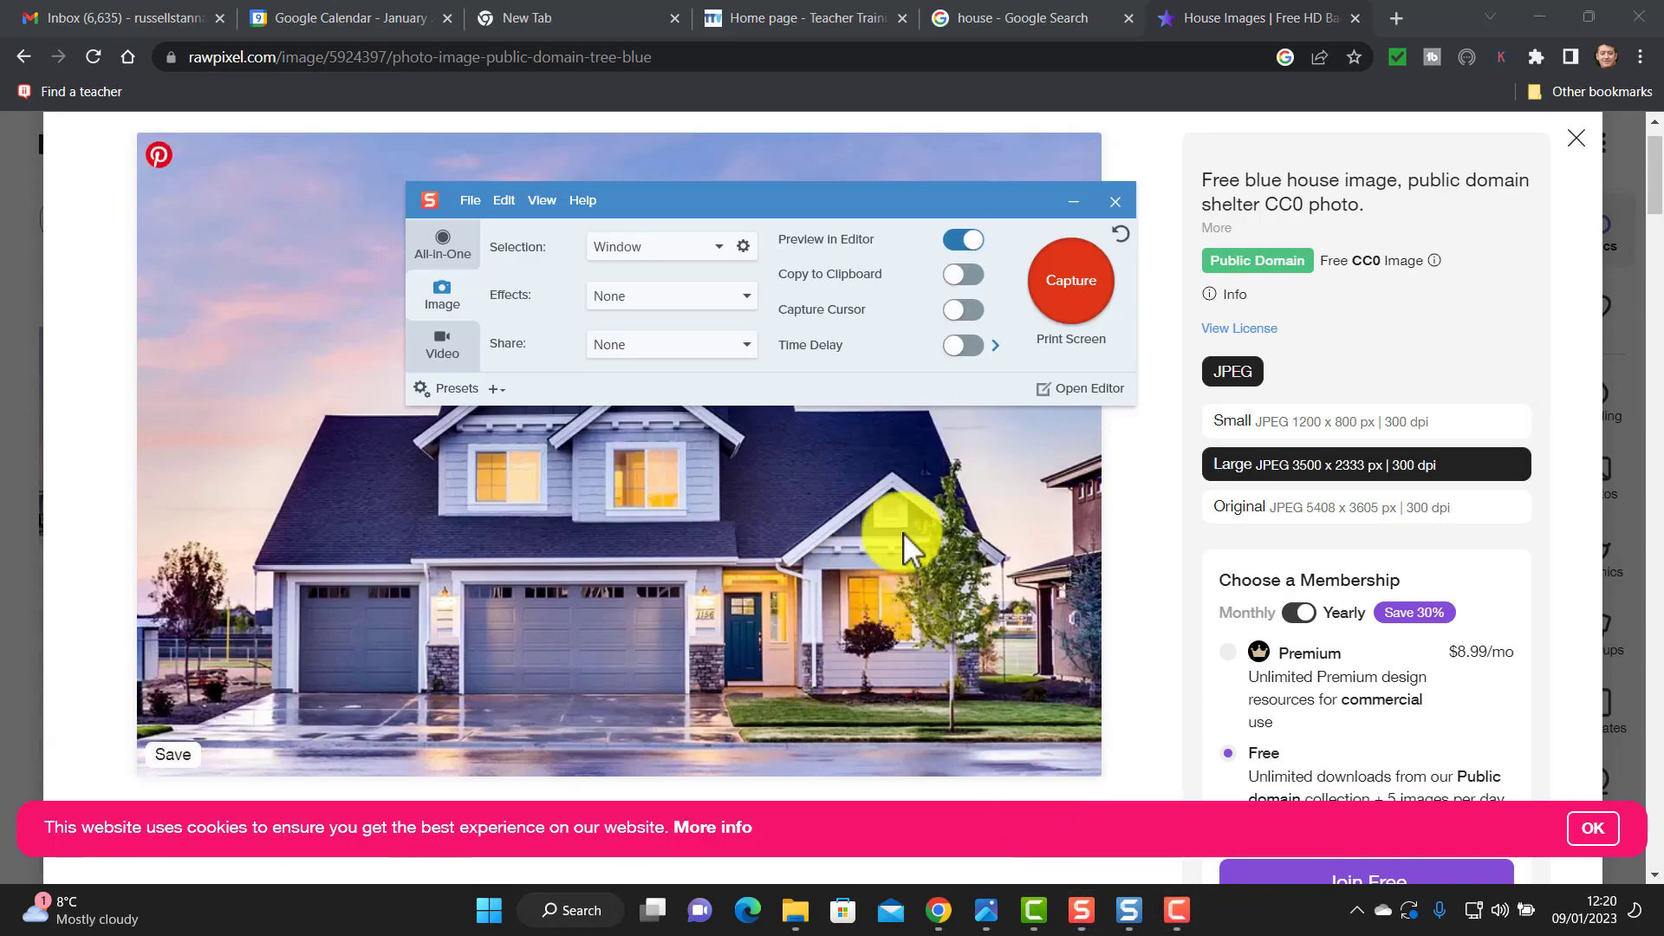
left_click(713, 249)
left_click(607, 273)
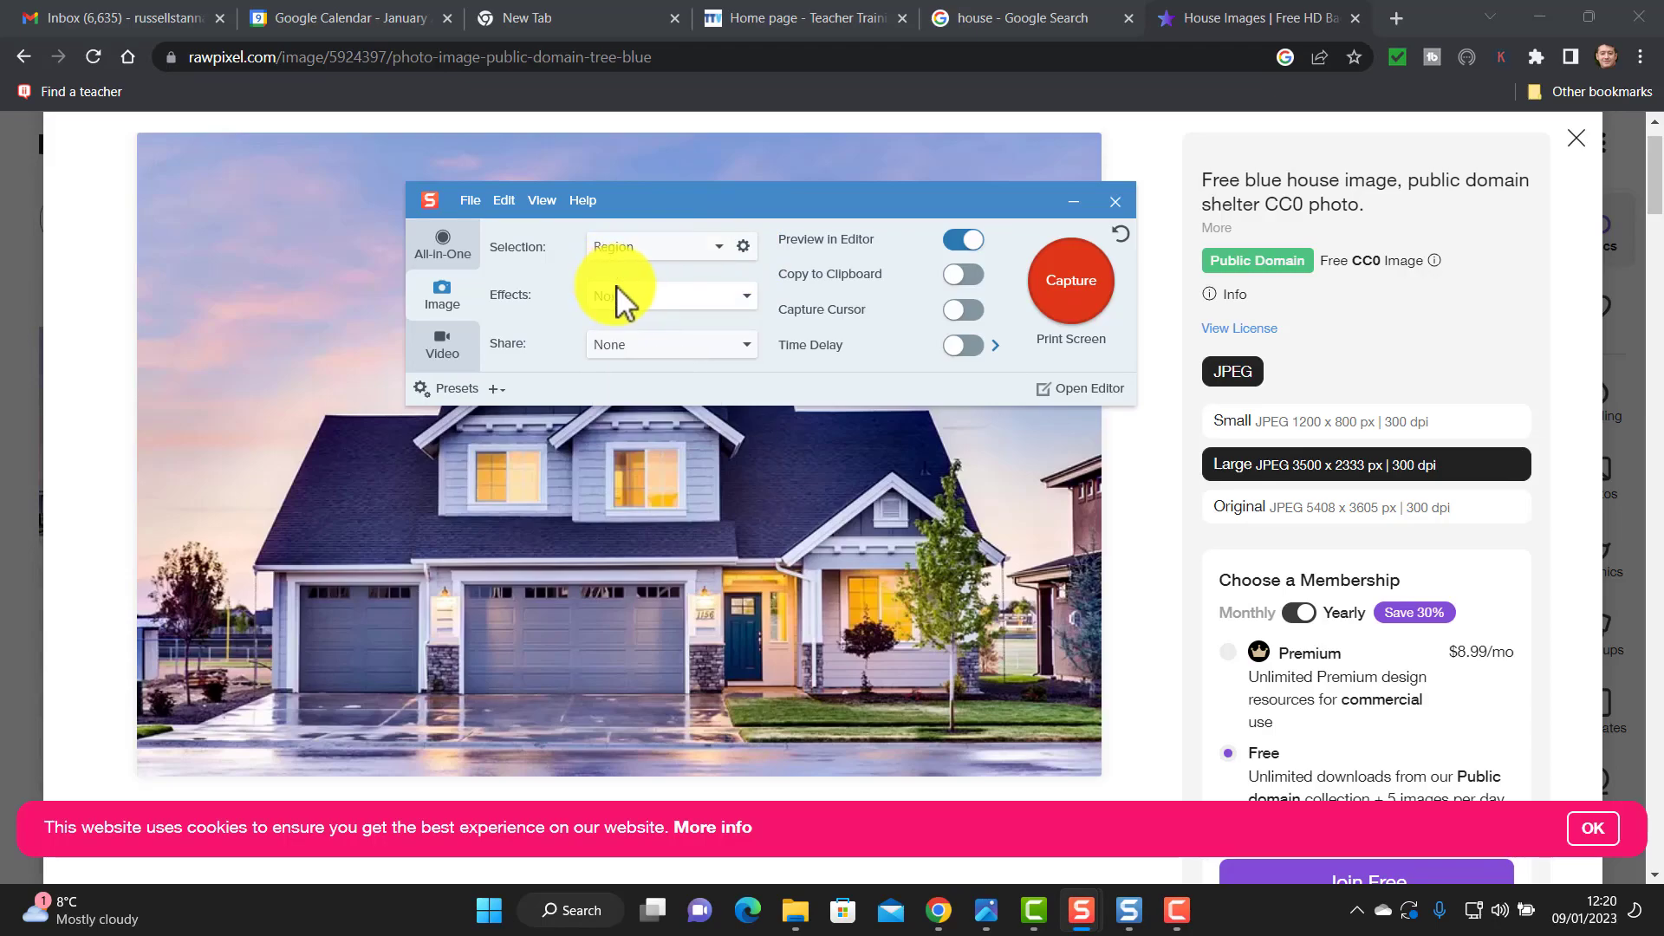
left_click(1075, 279)
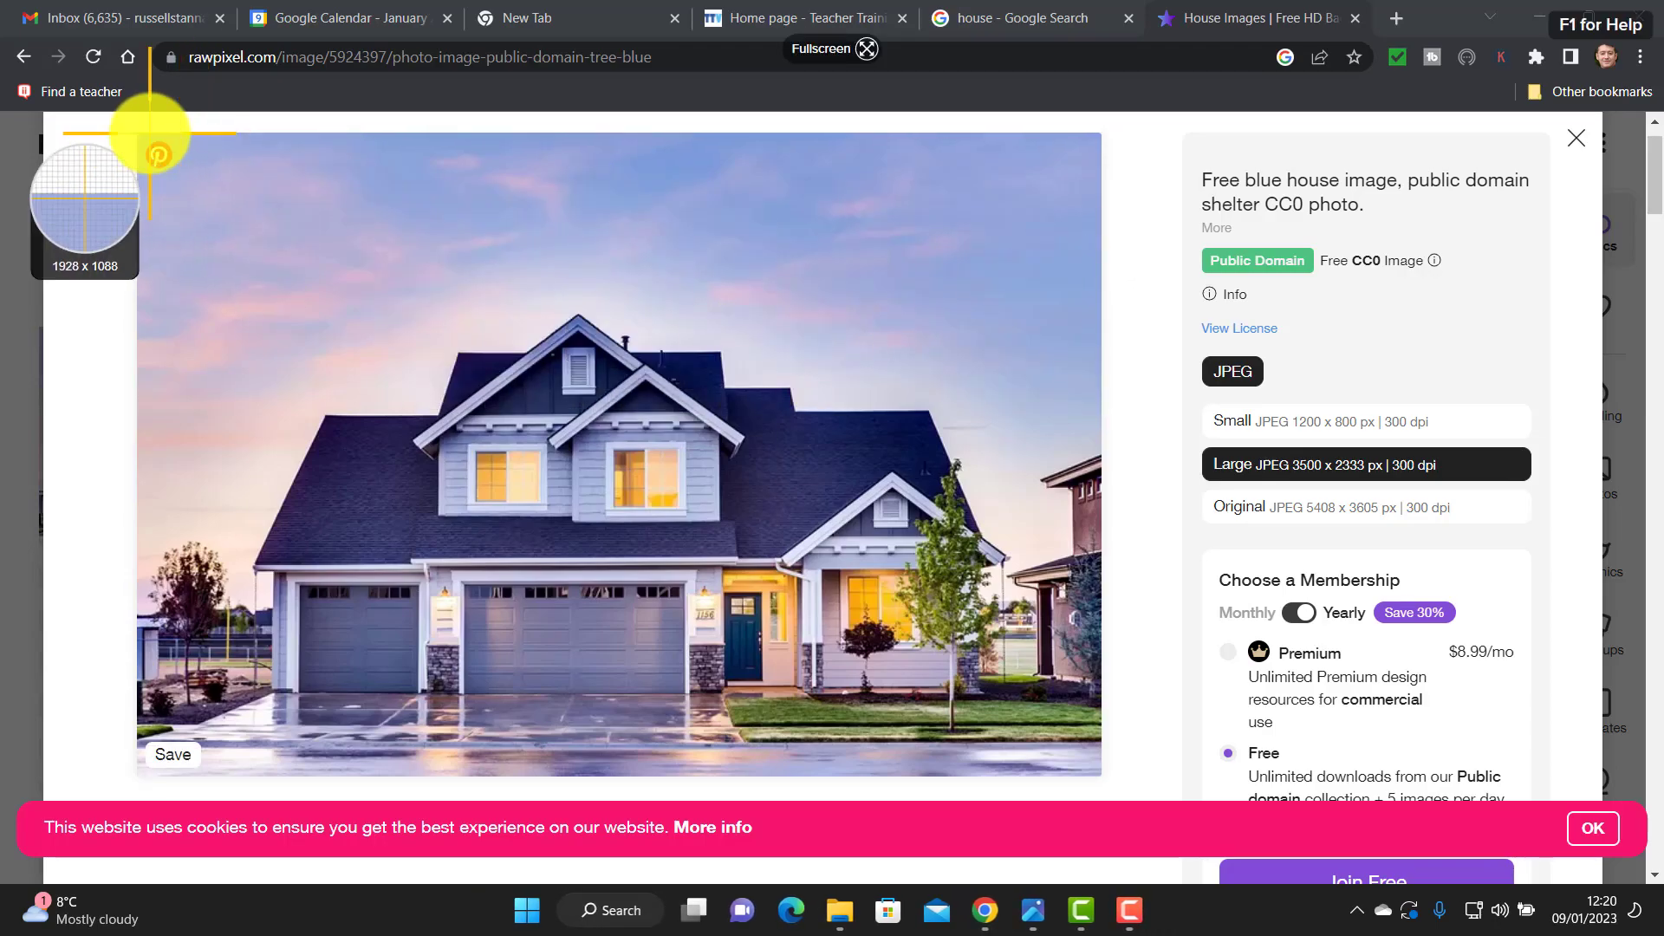
left_click_drag(139, 133, 1097, 776)
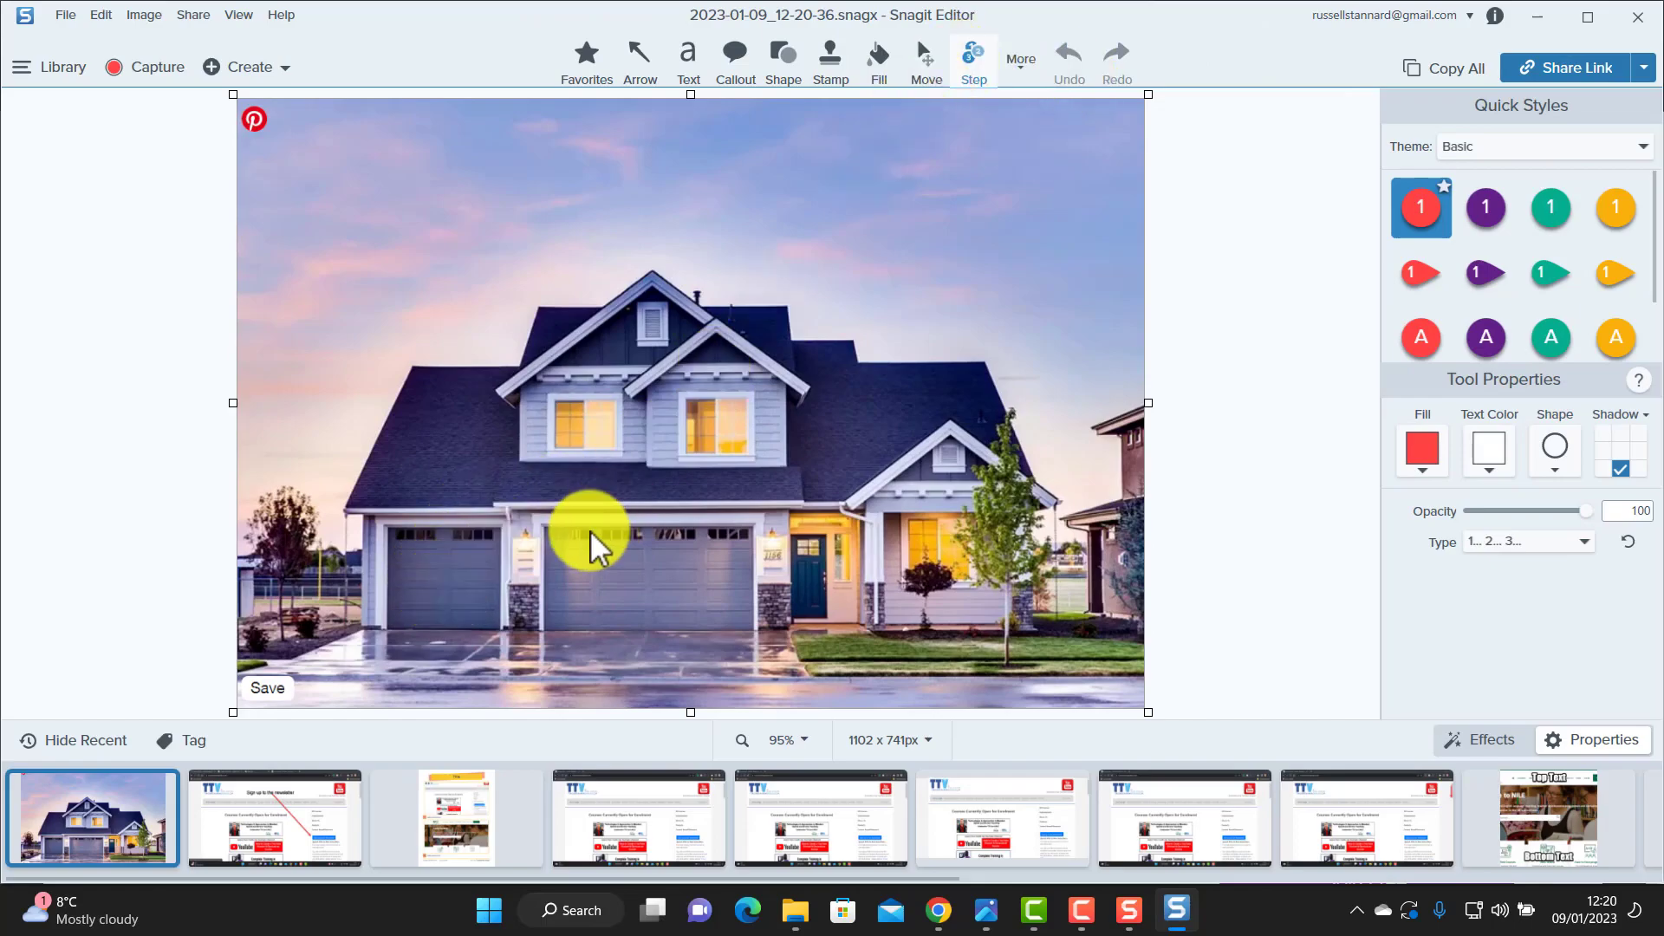
- Number the garage door, front door, roof, window, tree, lawn and driveway 1–7, then copy the image
left_click(441, 591)
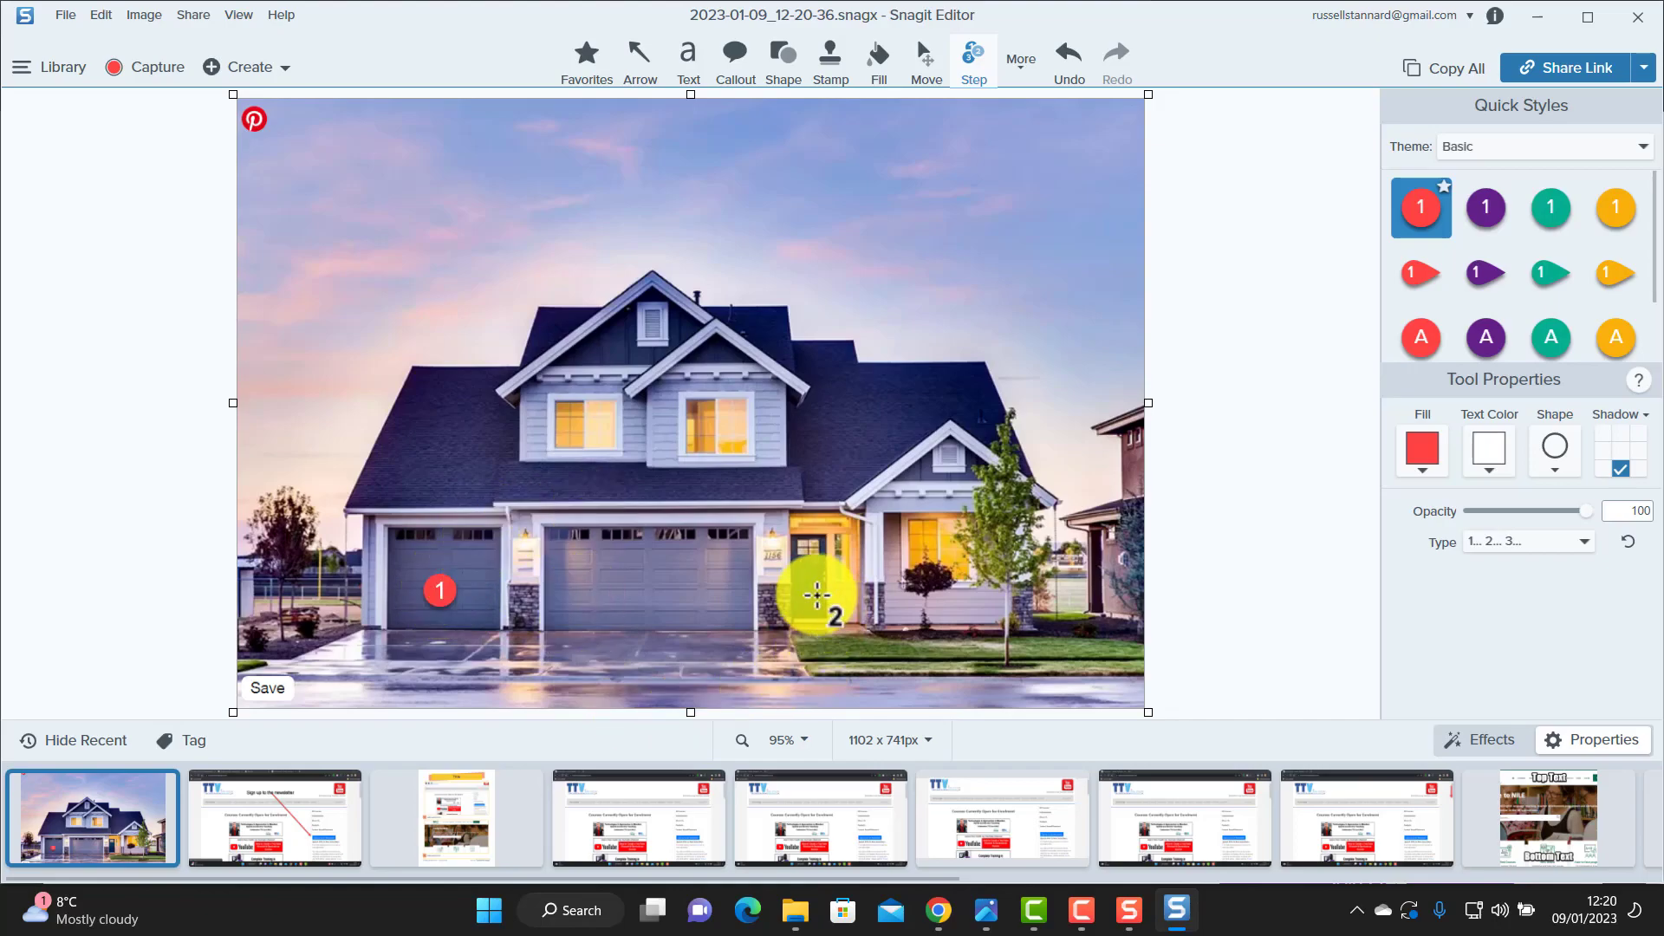
left_click(807, 593)
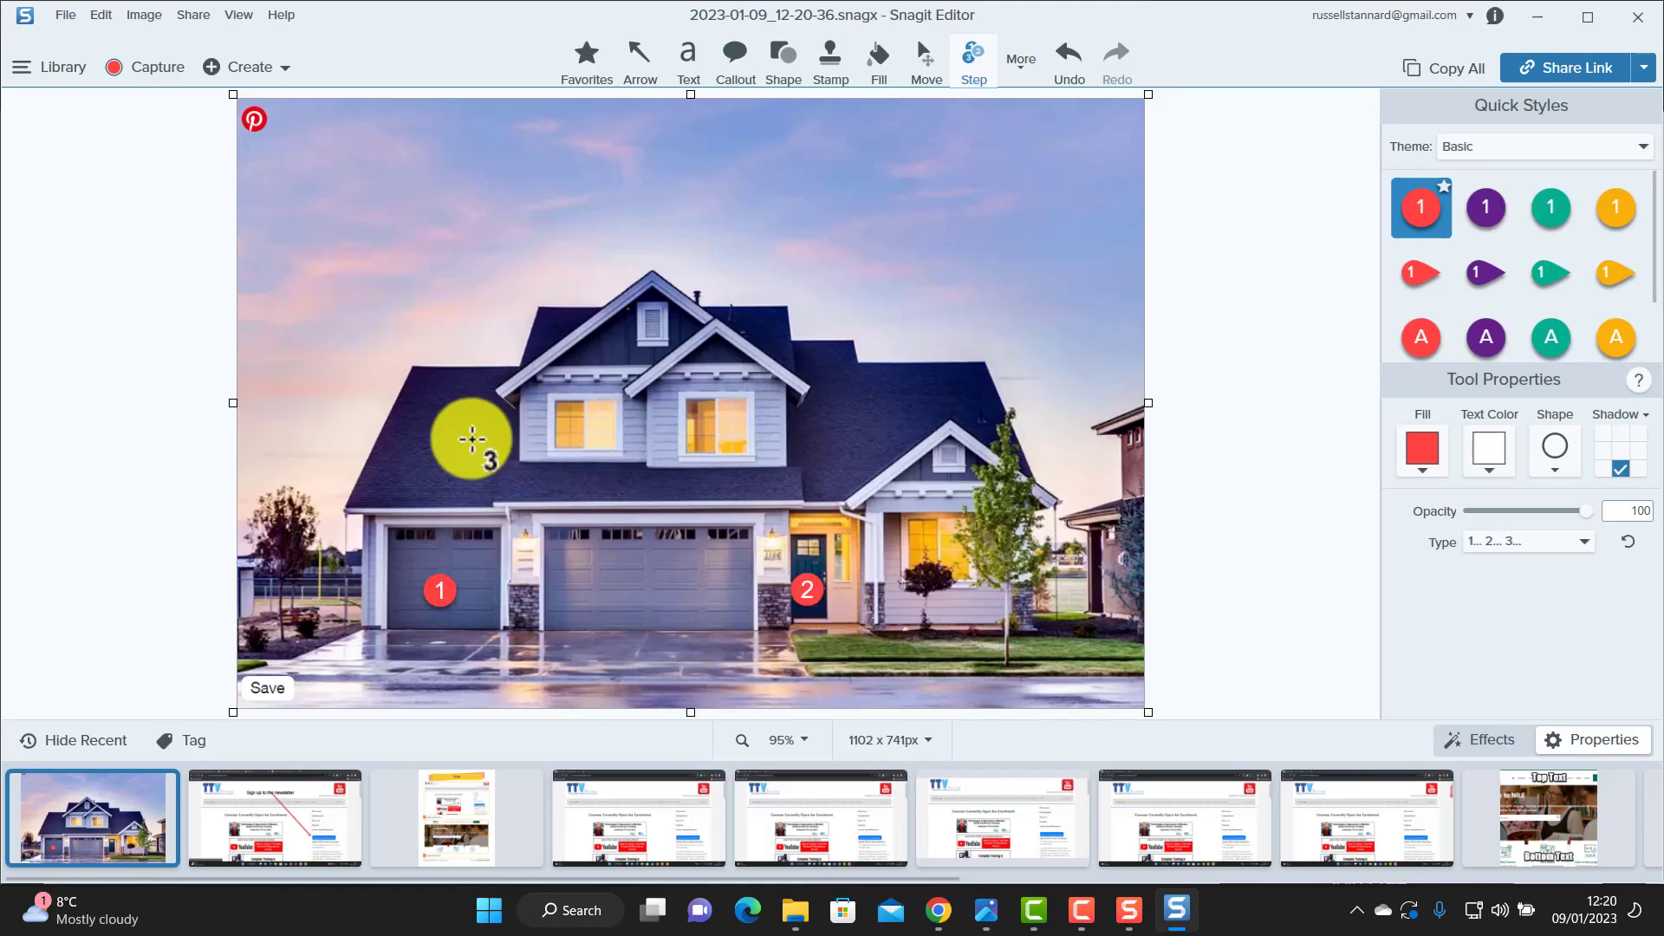
left_click(450, 426)
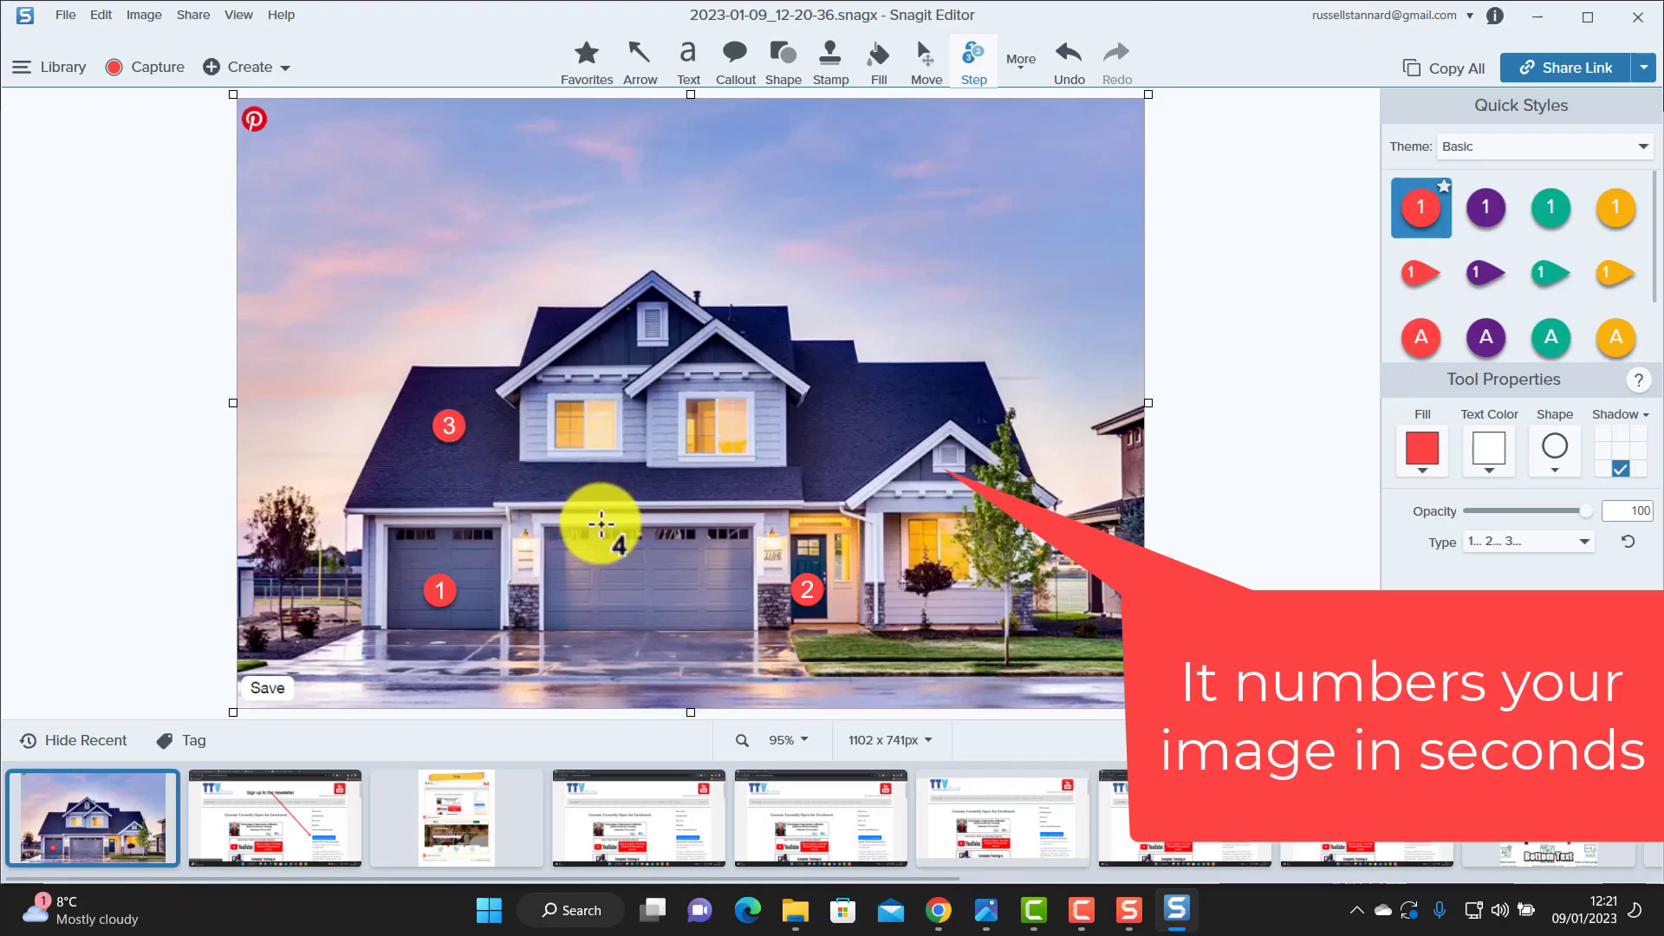
left_click(577, 426)
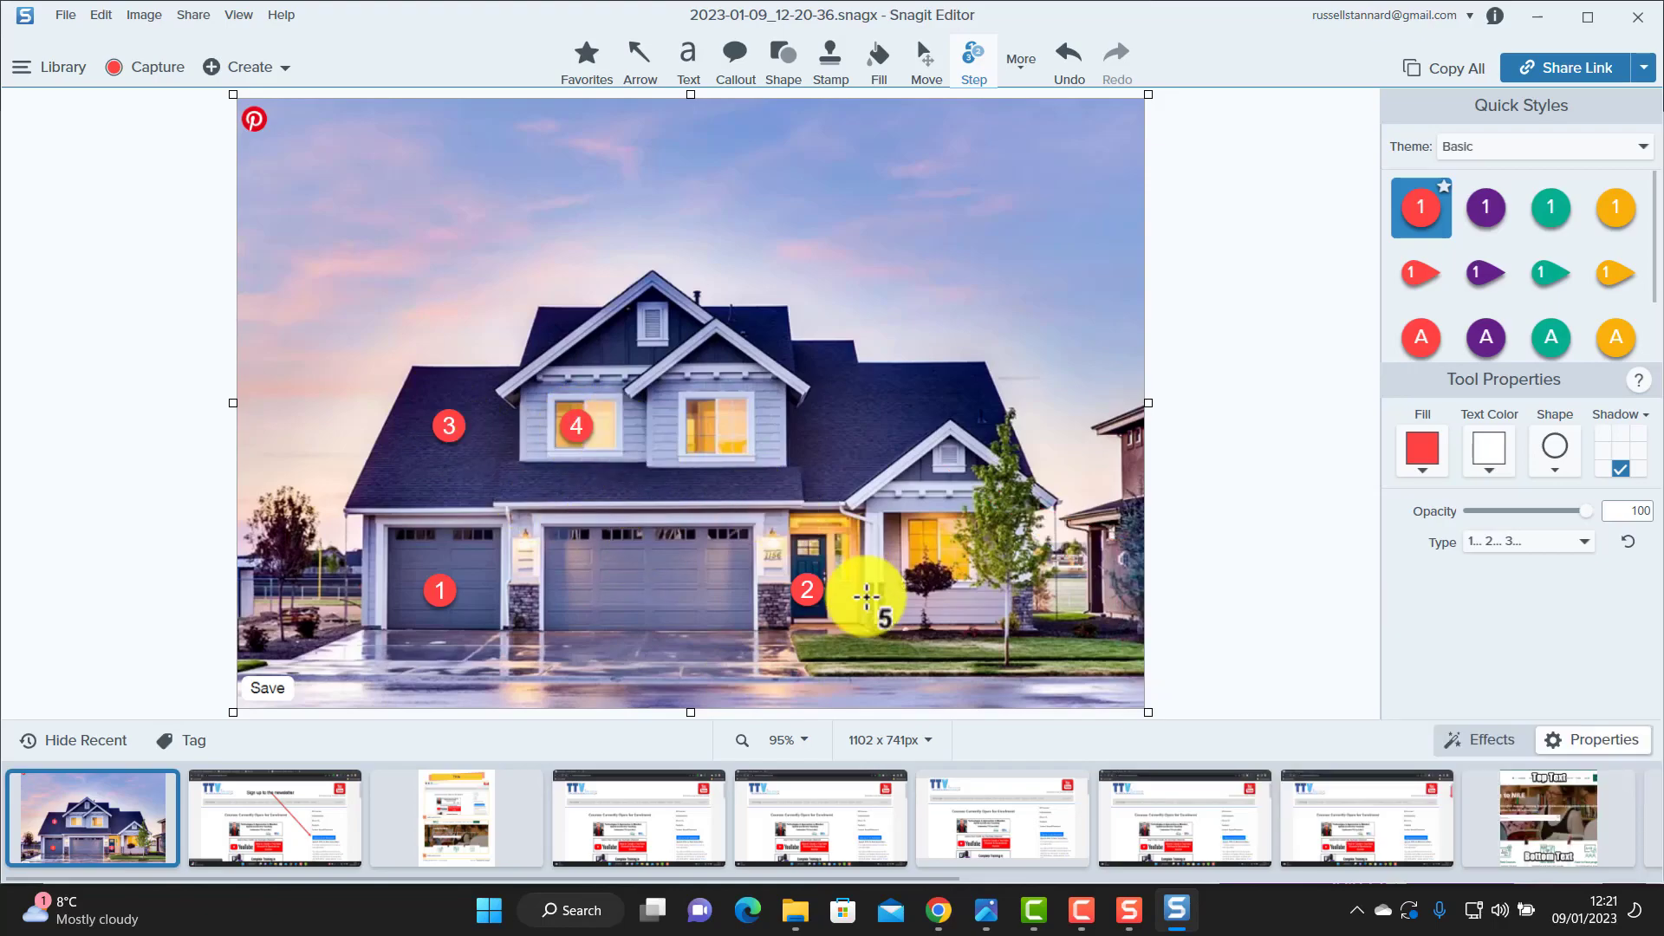
left_click(999, 532)
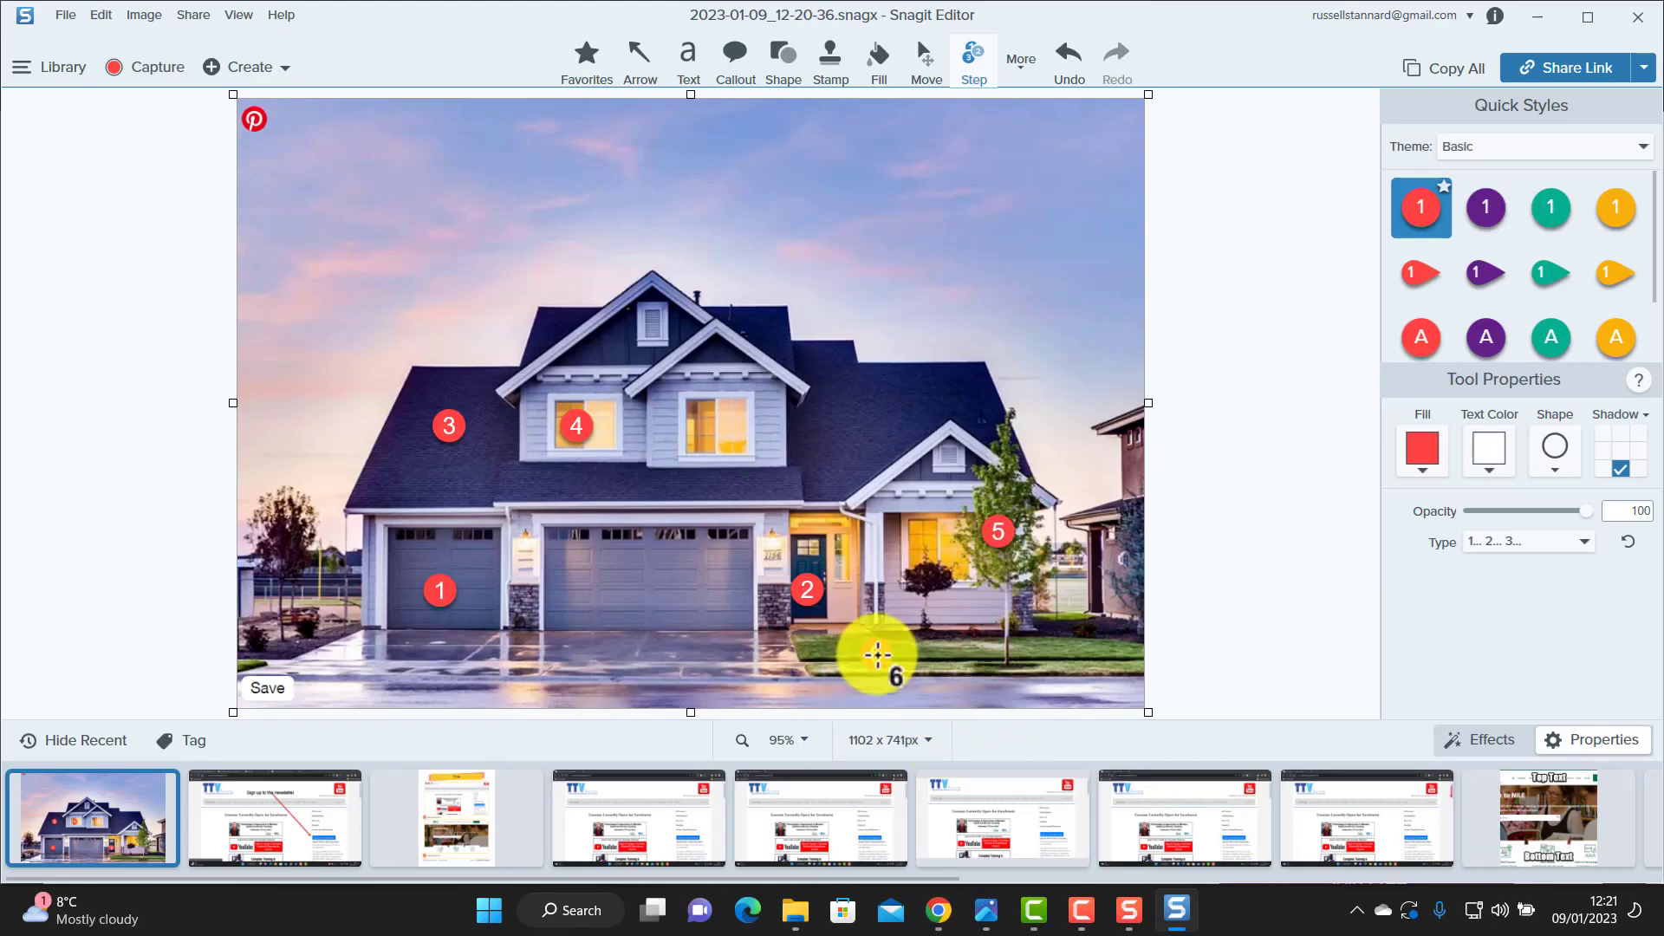
left_click(878, 654)
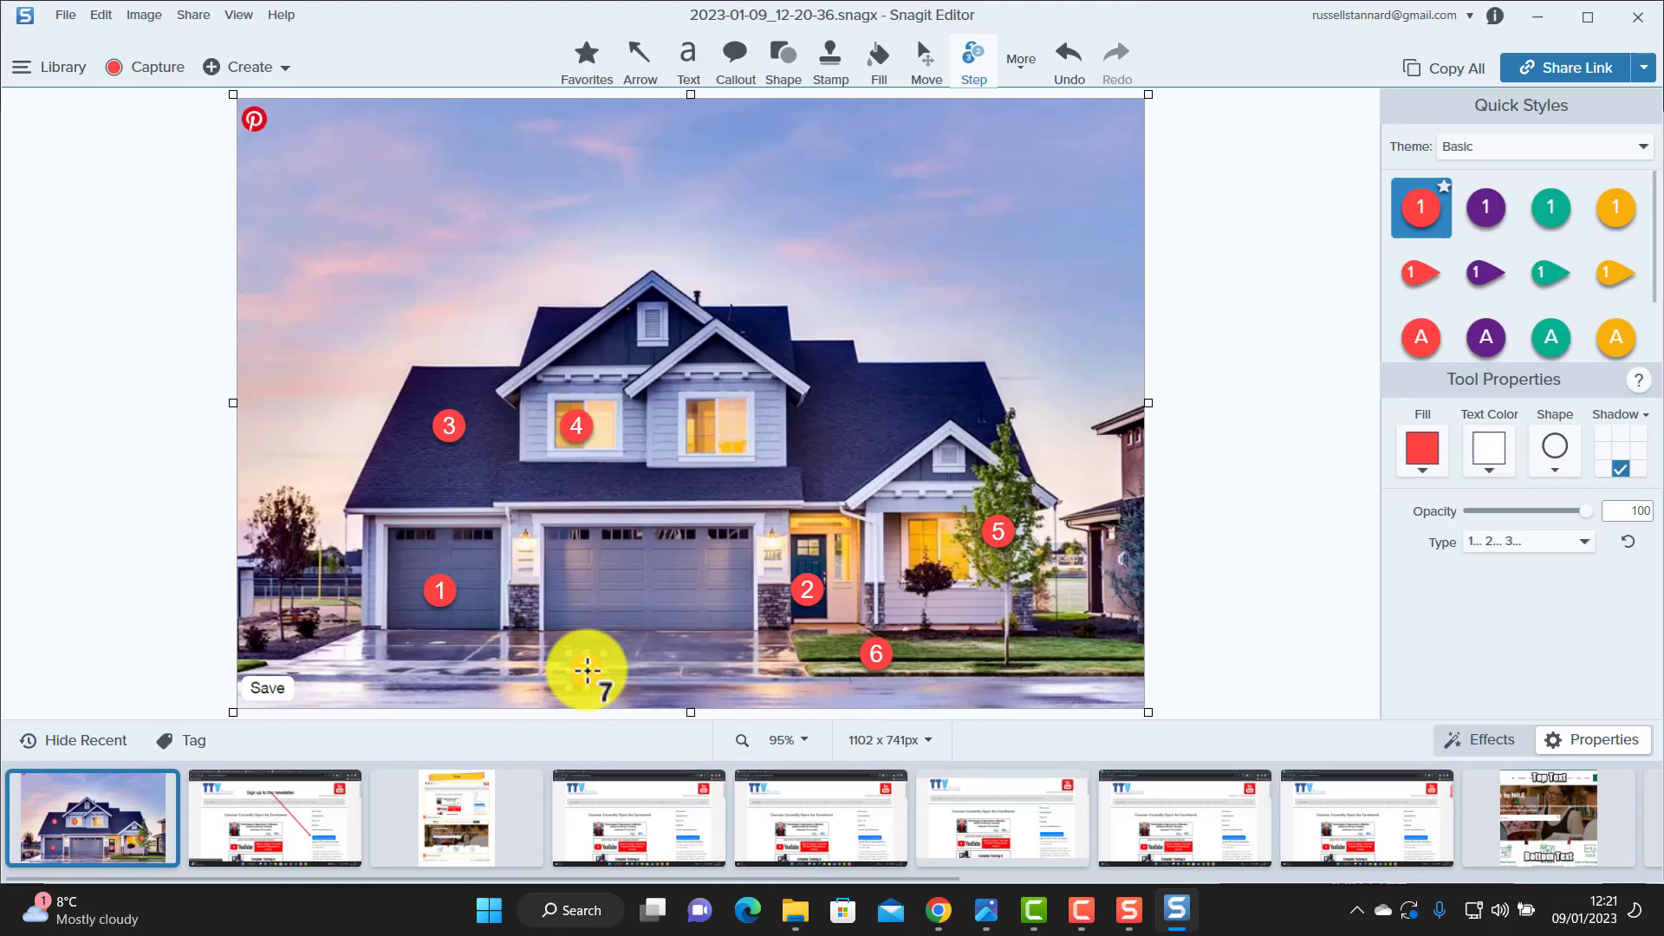
left_click(587, 670)
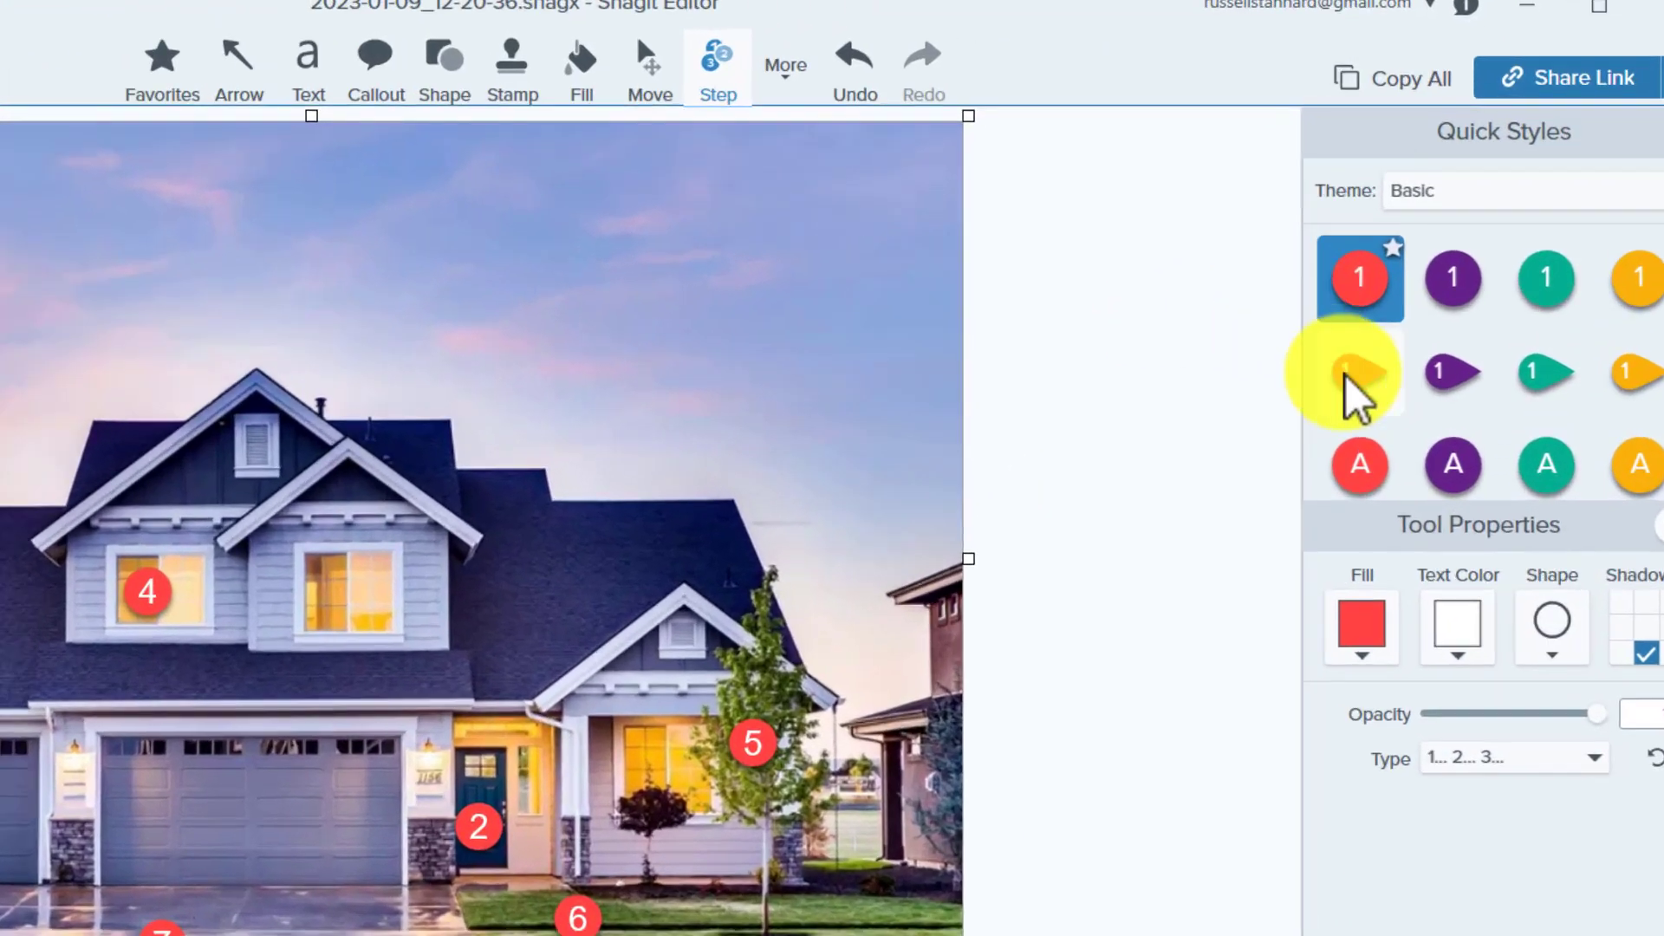
left_click(1396, 81)
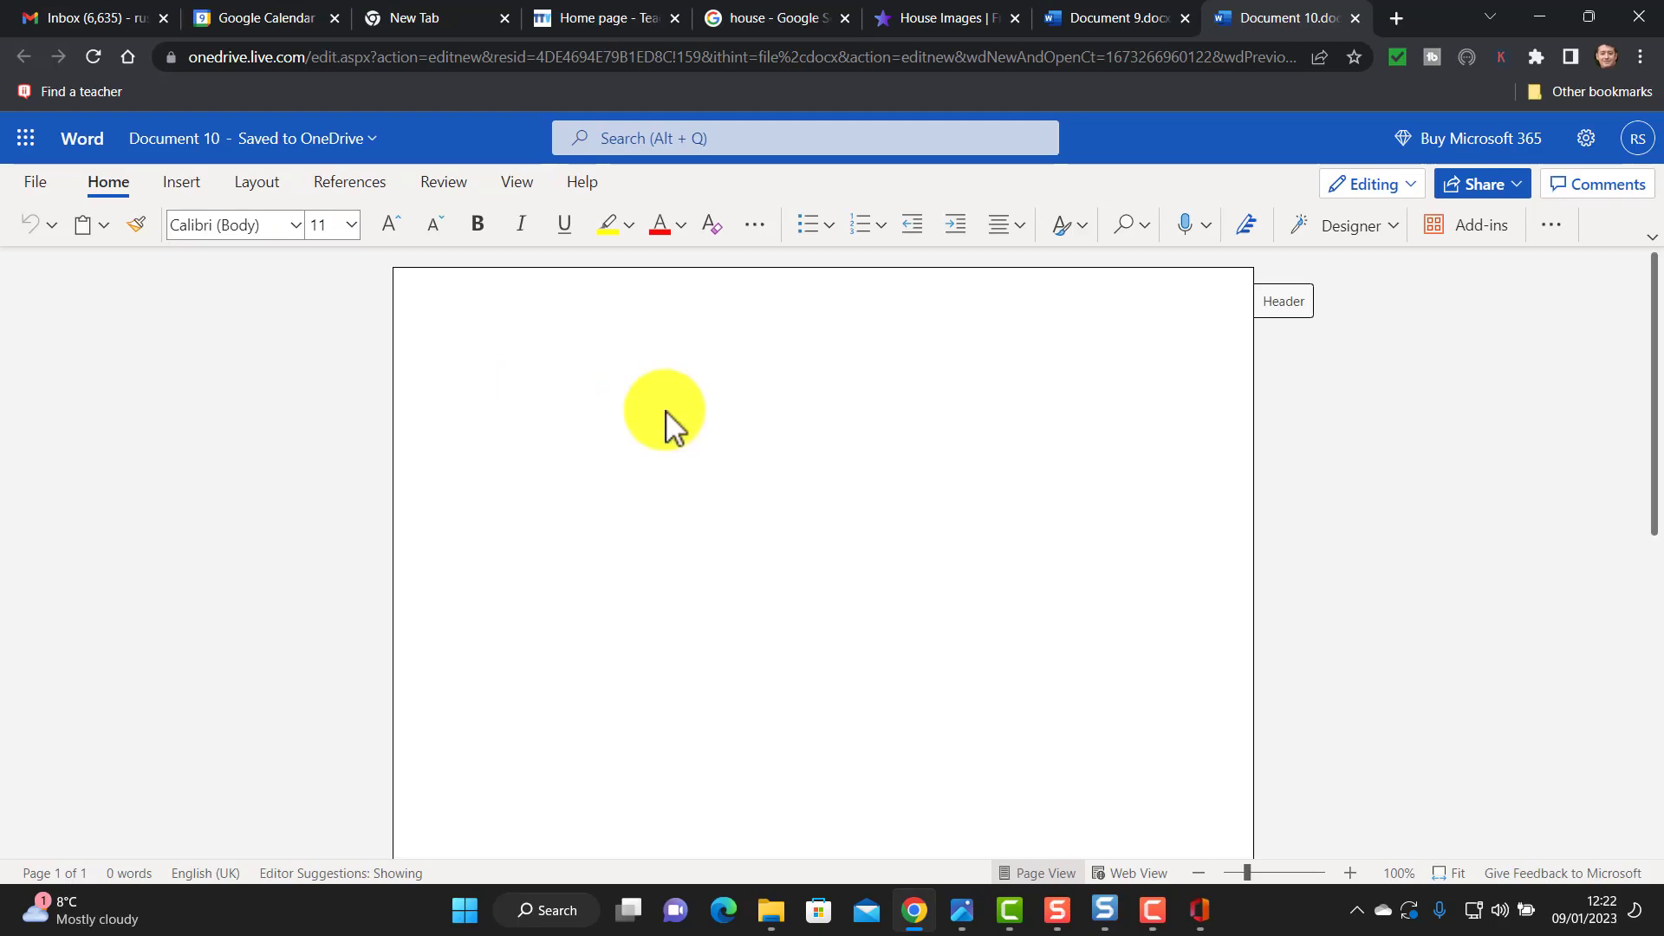
- Type the heading 'Learning about a house' and paste the numbered house picture below it
type("Learning about a house")
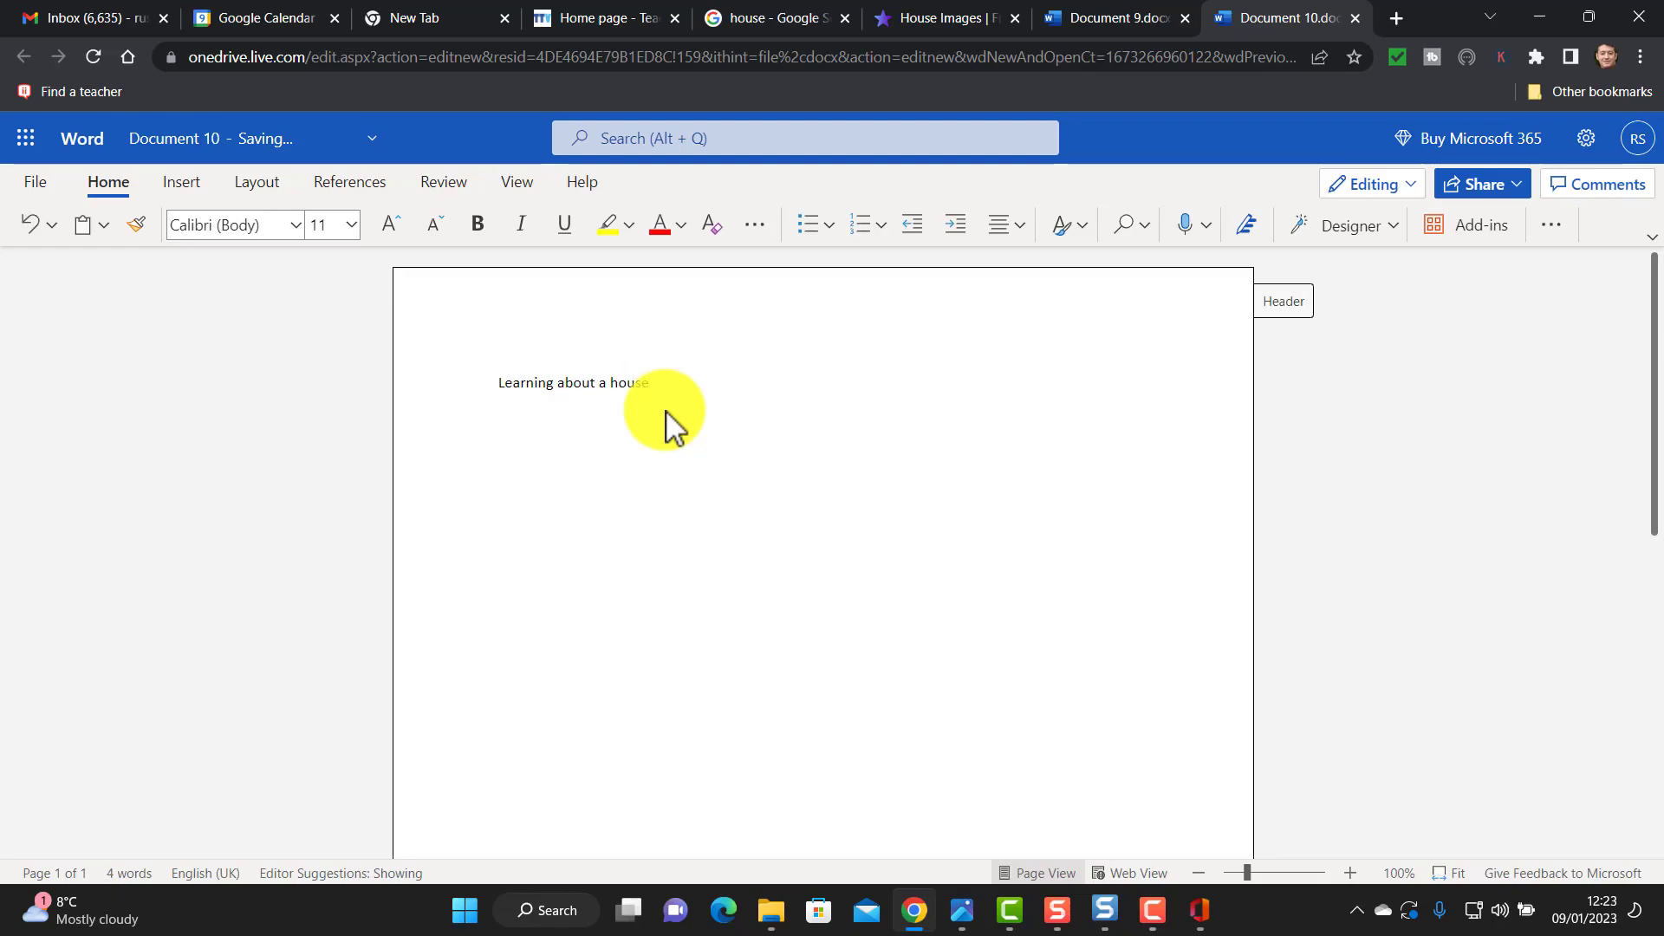
key("ctrl+v")
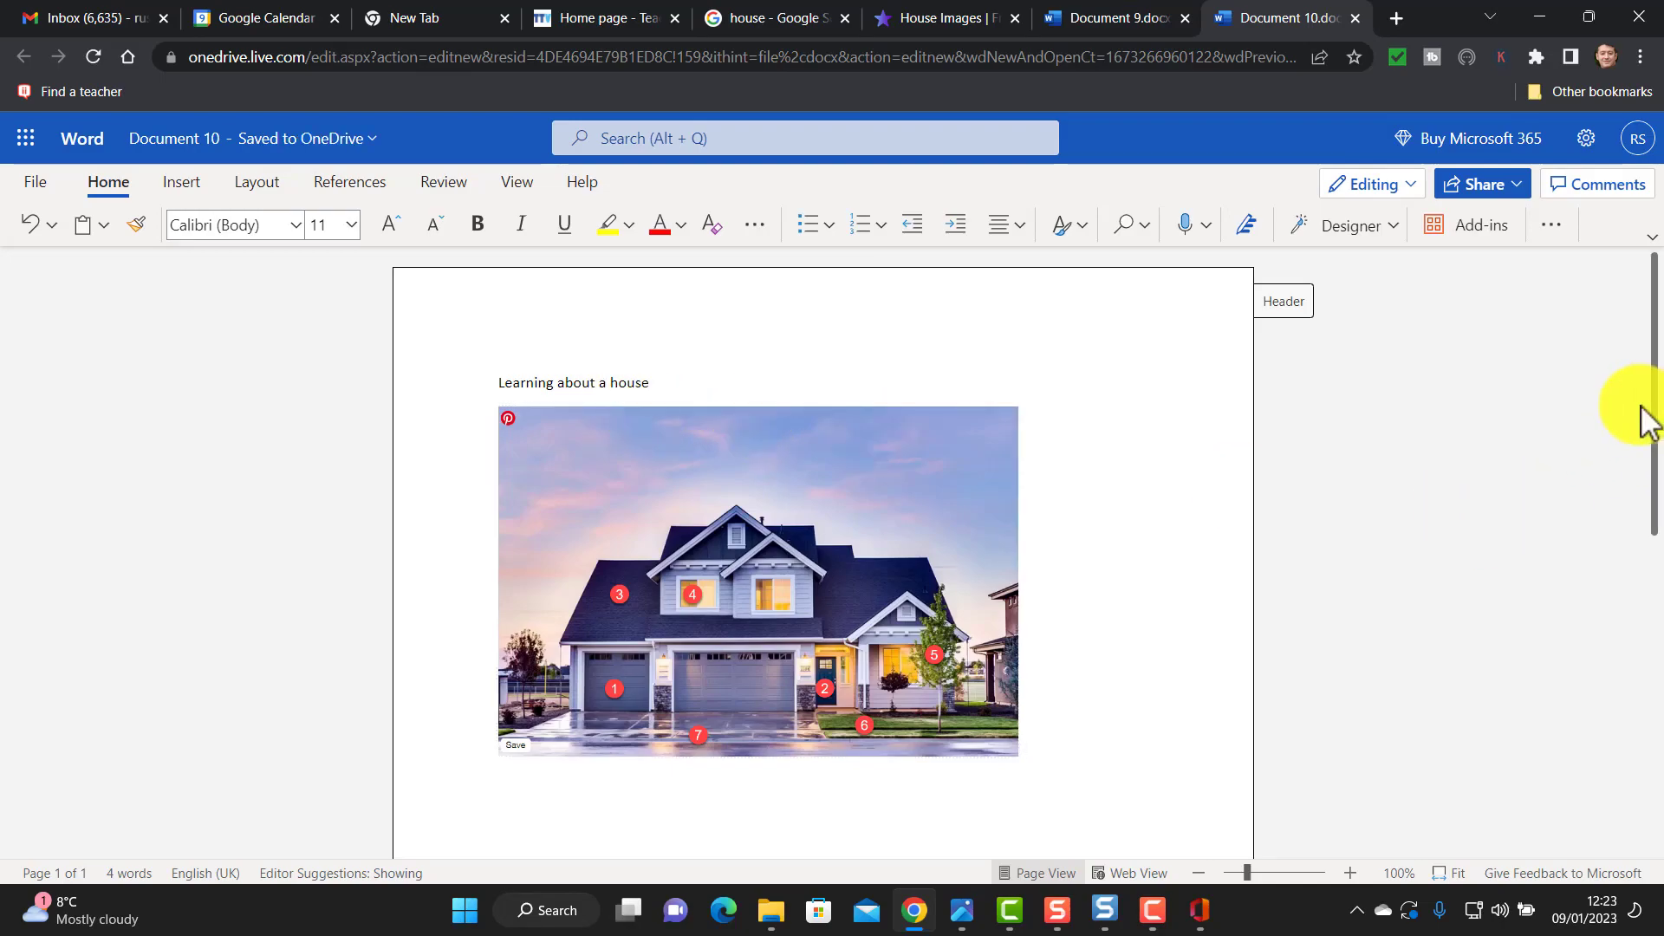
scroll(1651, 434, "down", 2)
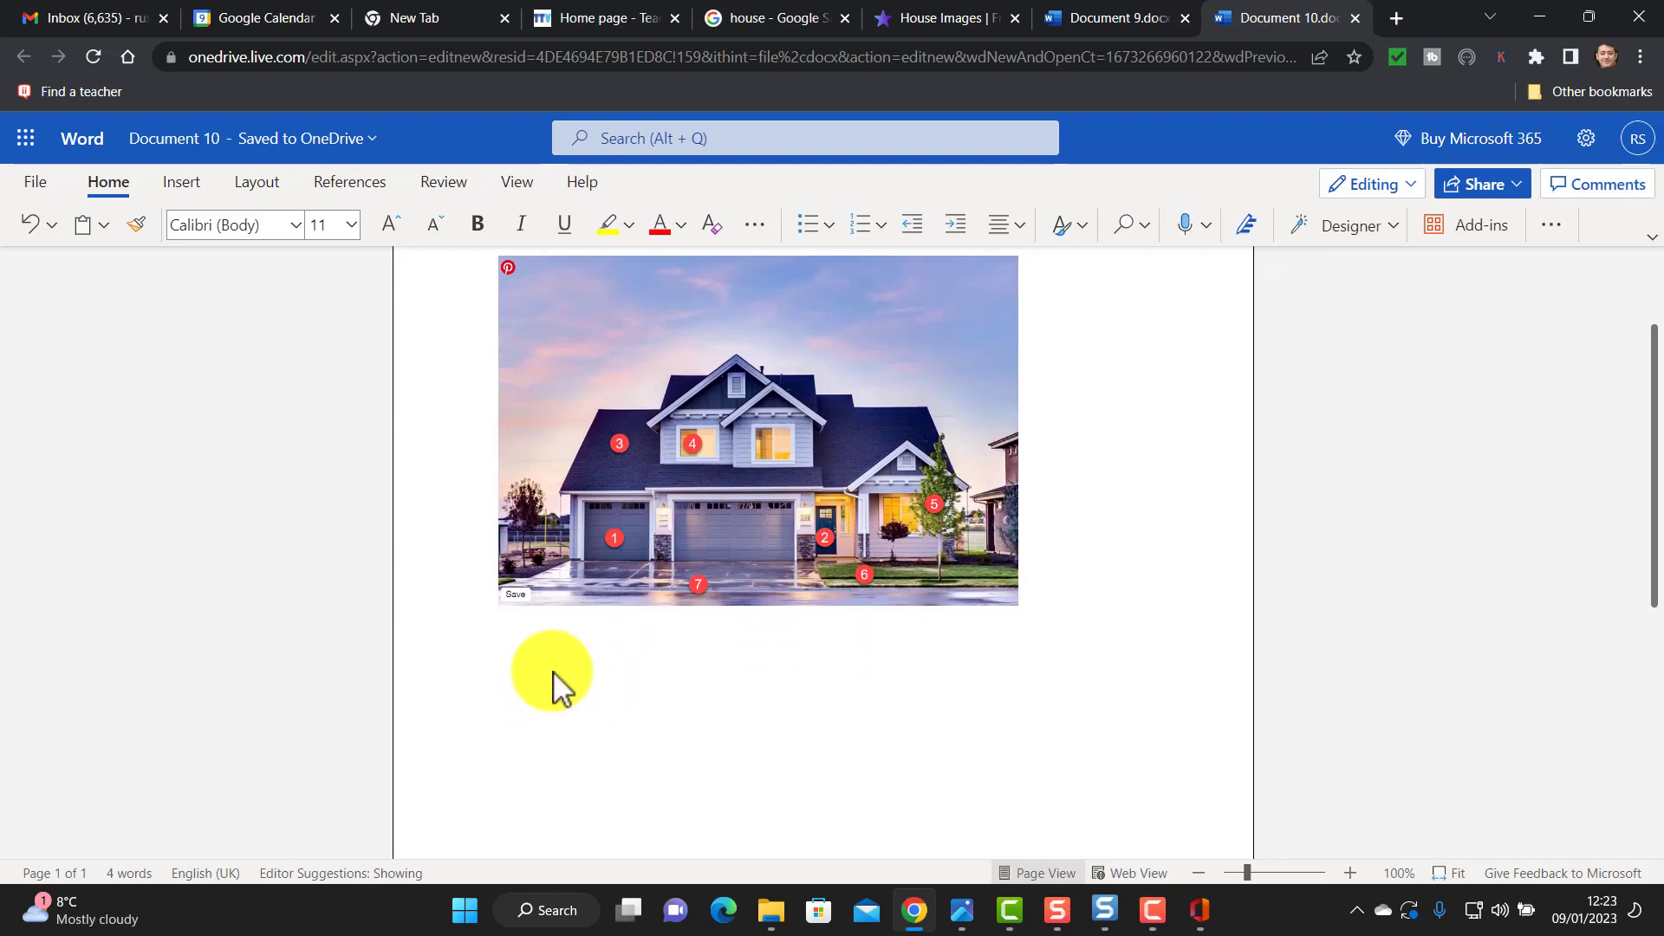
left_click(557, 659)
- Add 'Write these words' below the picture with numbered lines 1 to 7, and dismiss the survey
left_click(1028, 612)
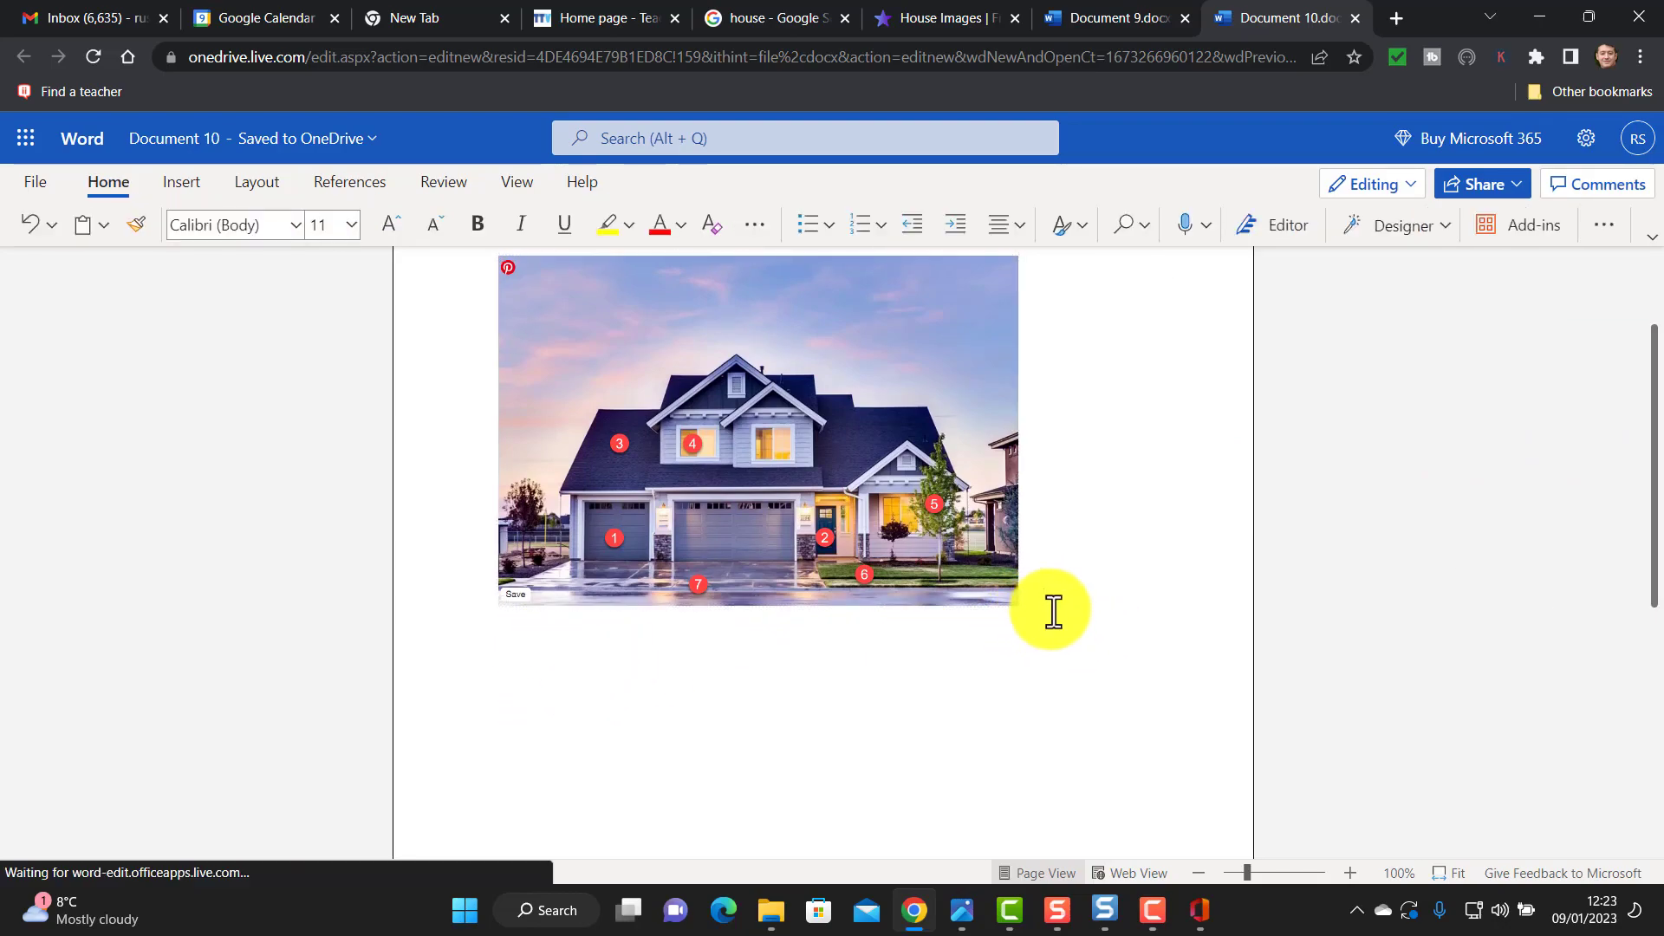
type("Com")
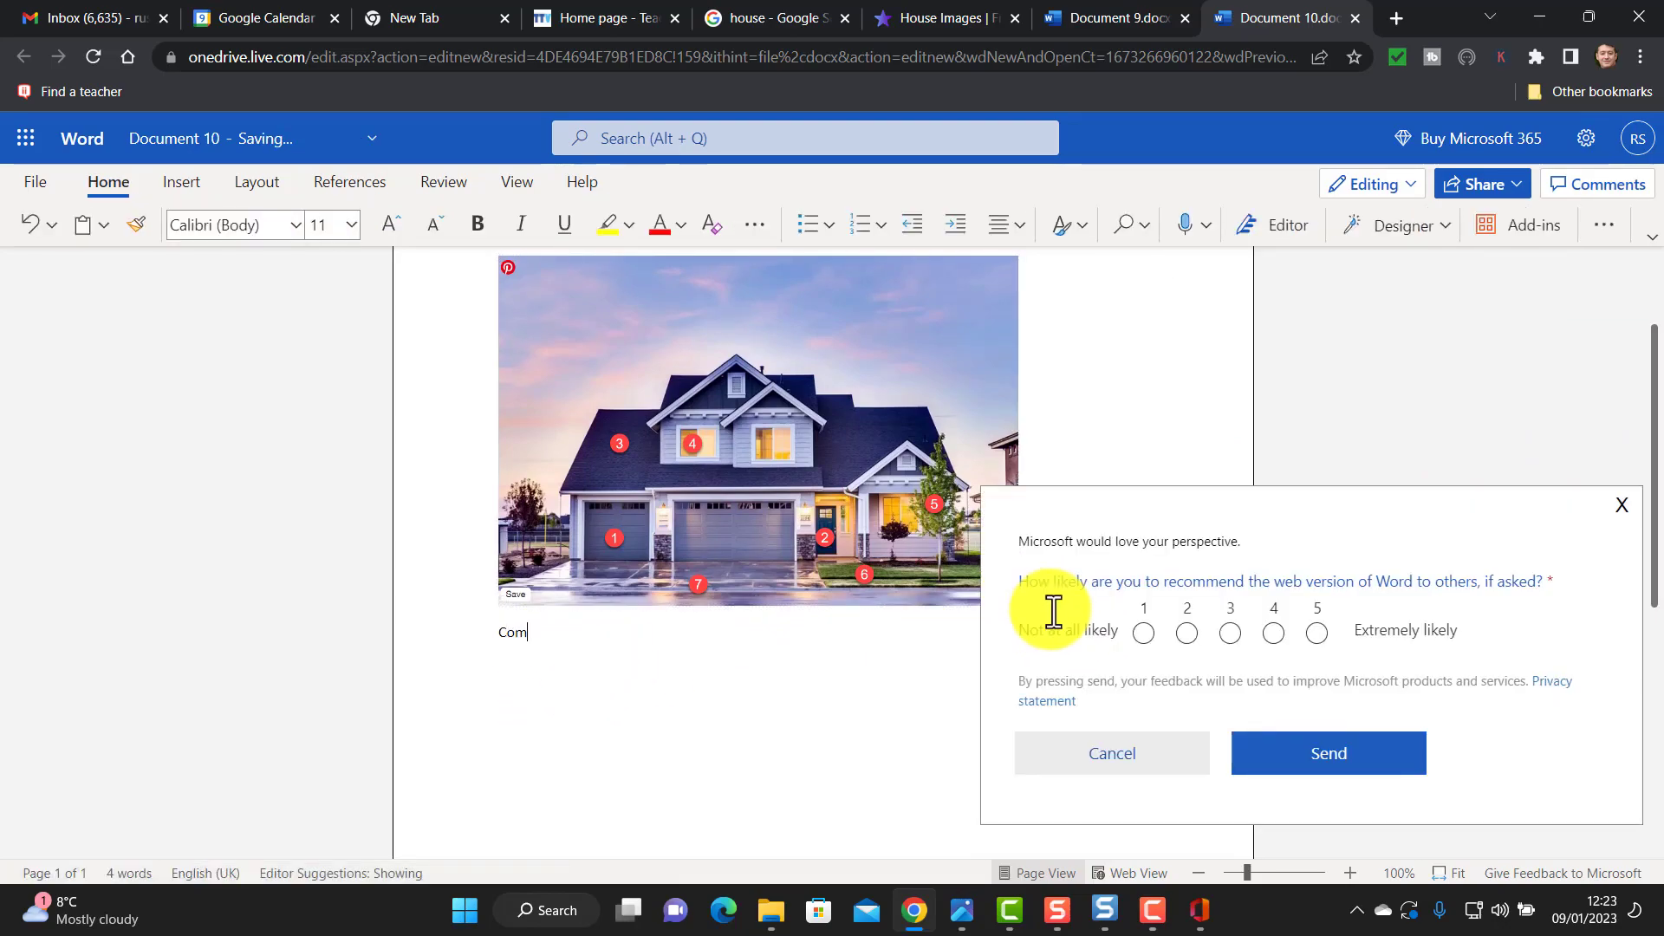
type("Write these words")
key("Return")
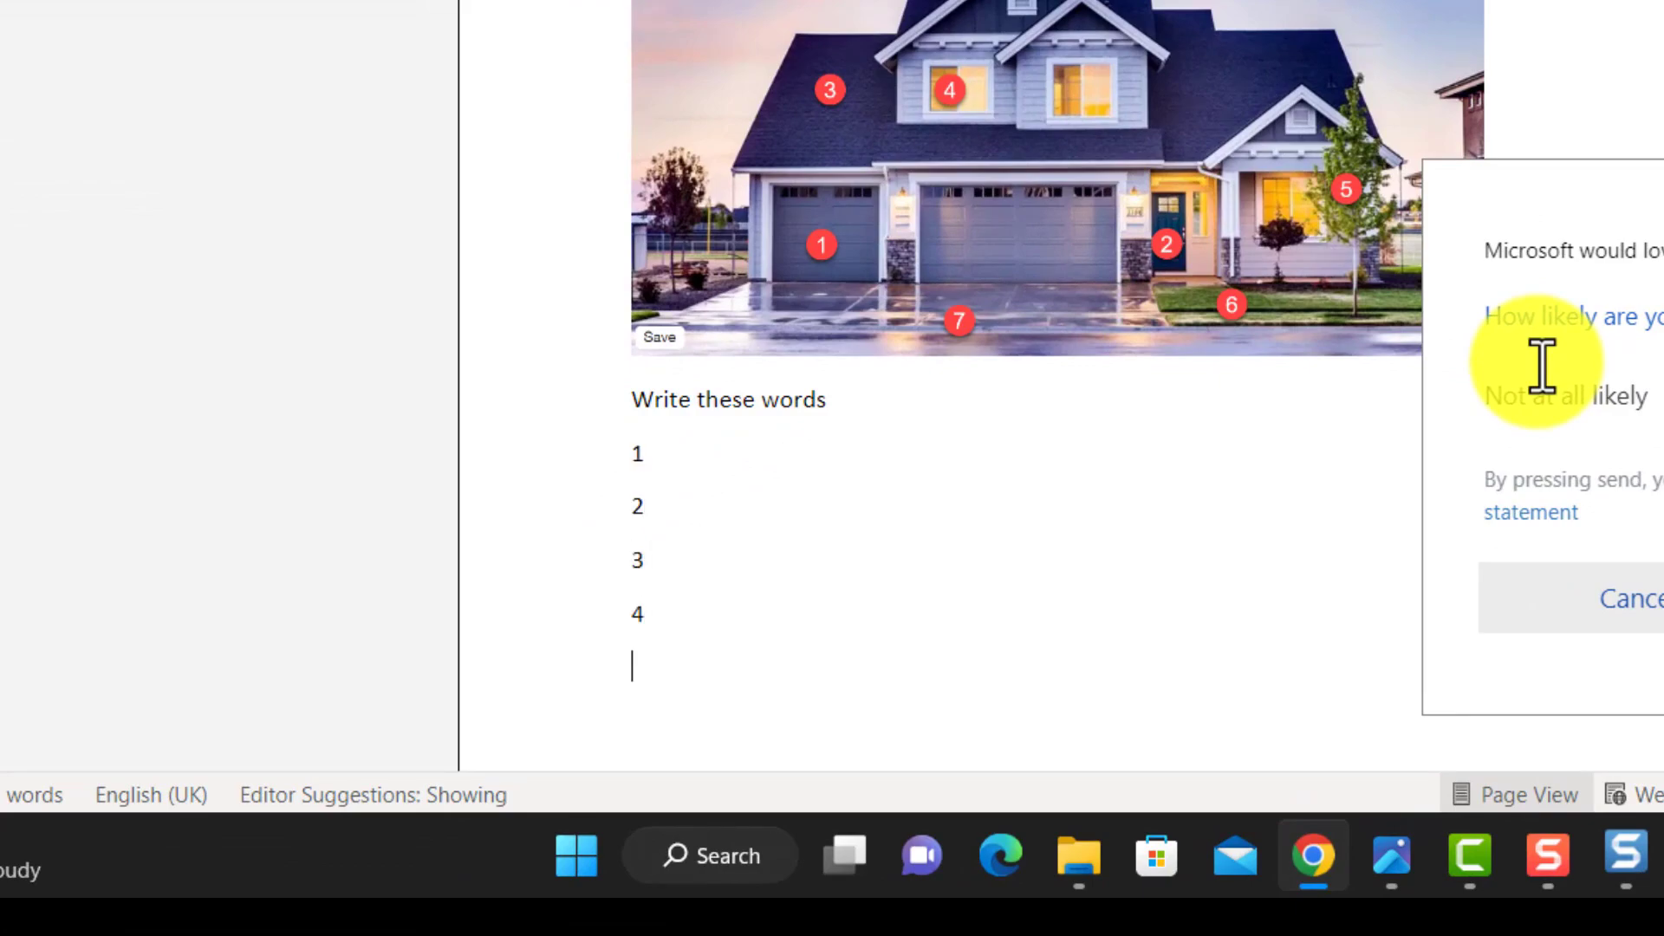
key("Return")
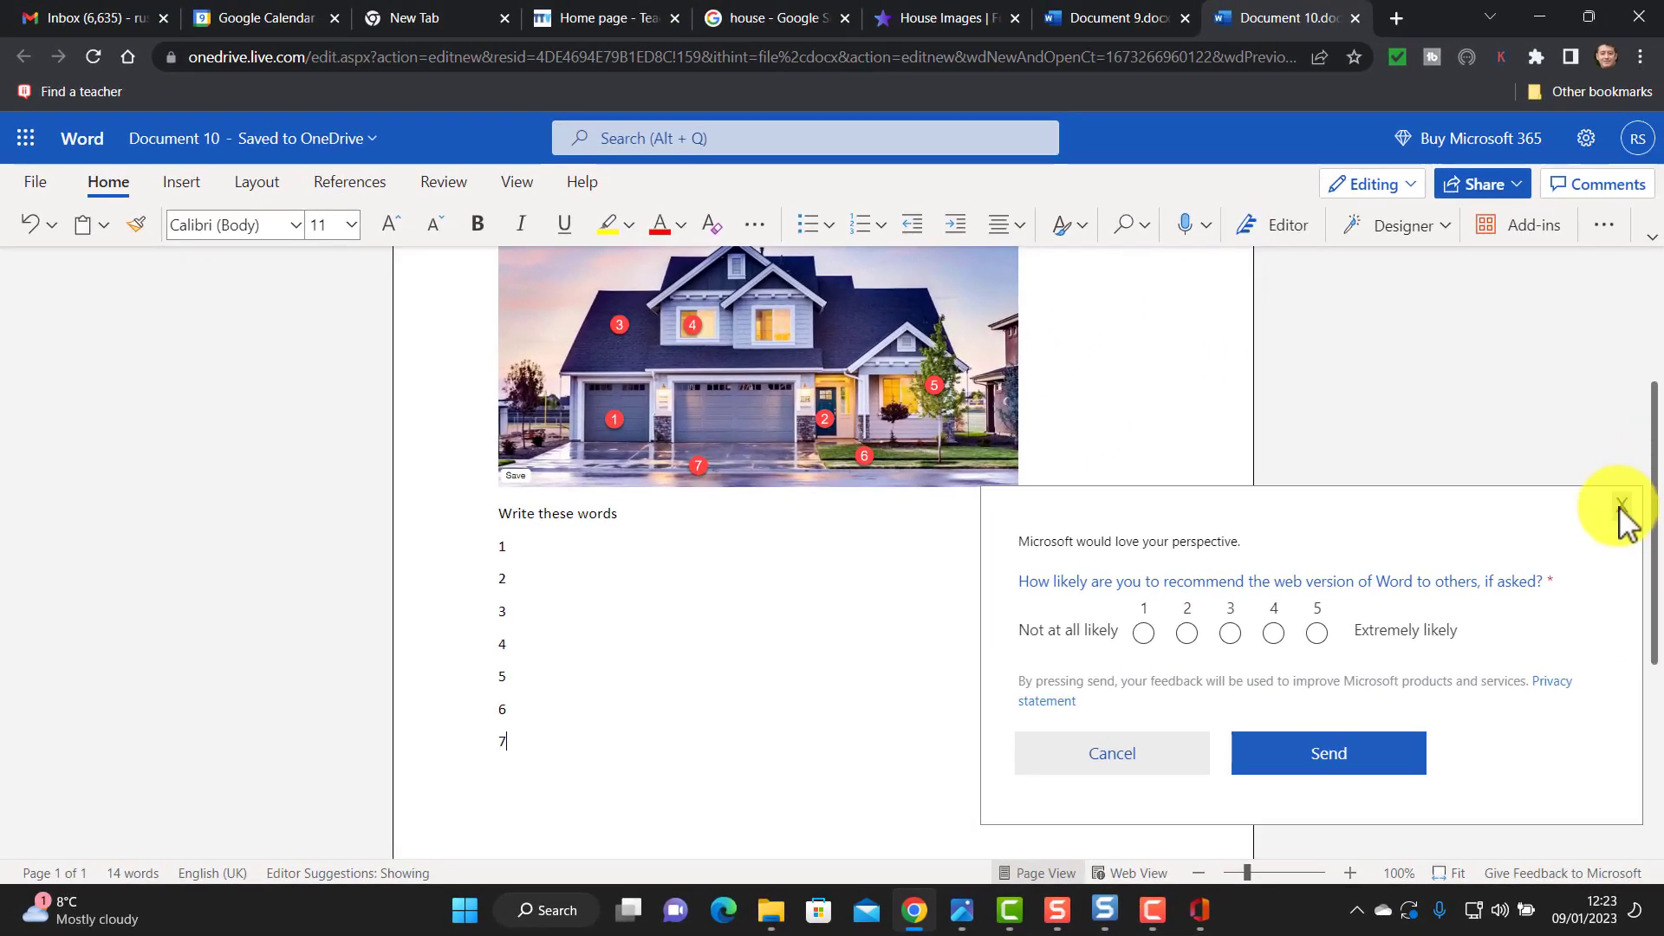
left_click(1620, 504)
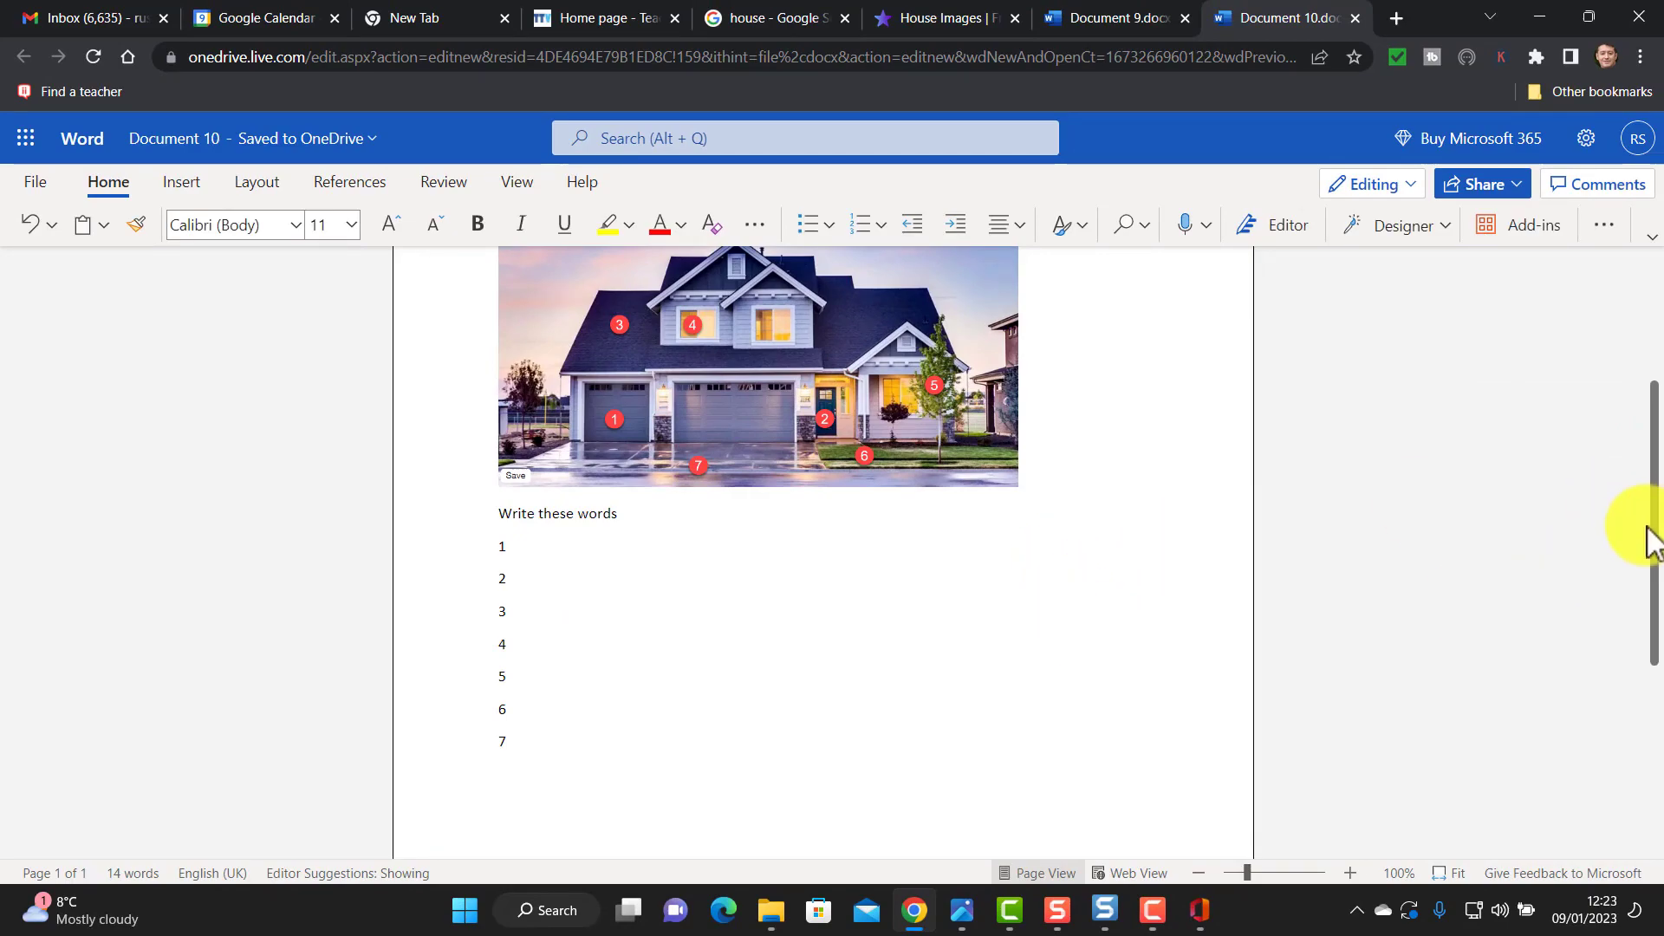
scroll(1651, 520, "up", 2)
mouse_move(1652, 498)
left_mouse_down()
mouse_move(1638, 434)
mouse_move(1649, 509)
left_mouse_up()
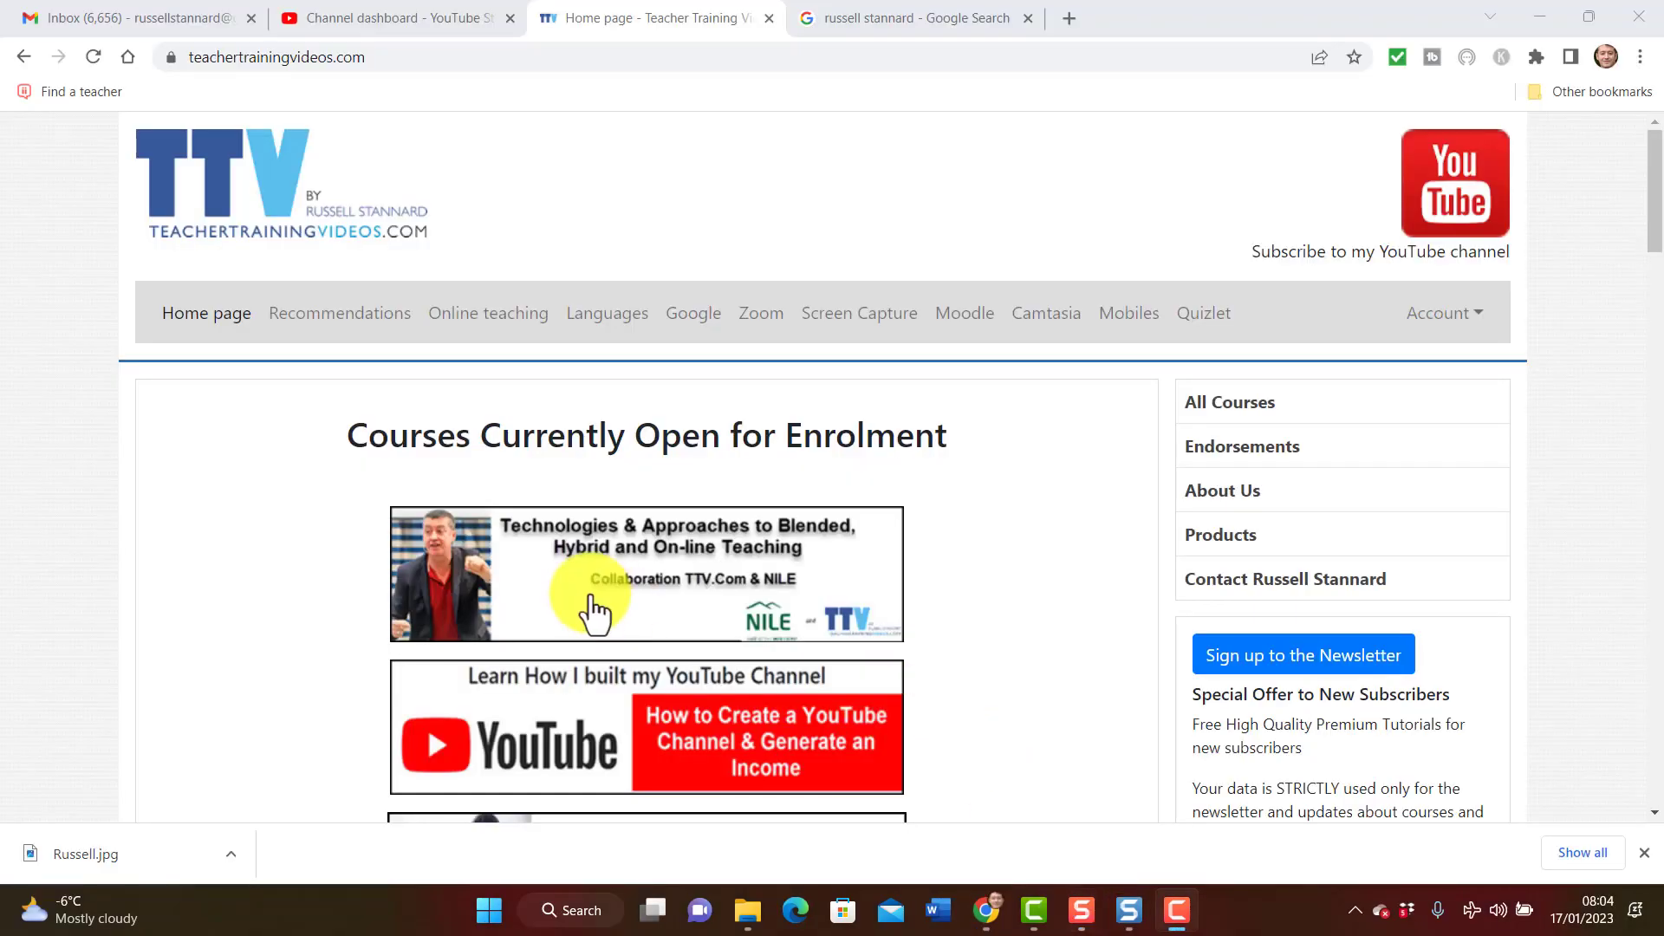
- Capture the Teacher Training Videos home page using a Region selection in Snagit Capture
left_click(1084, 914)
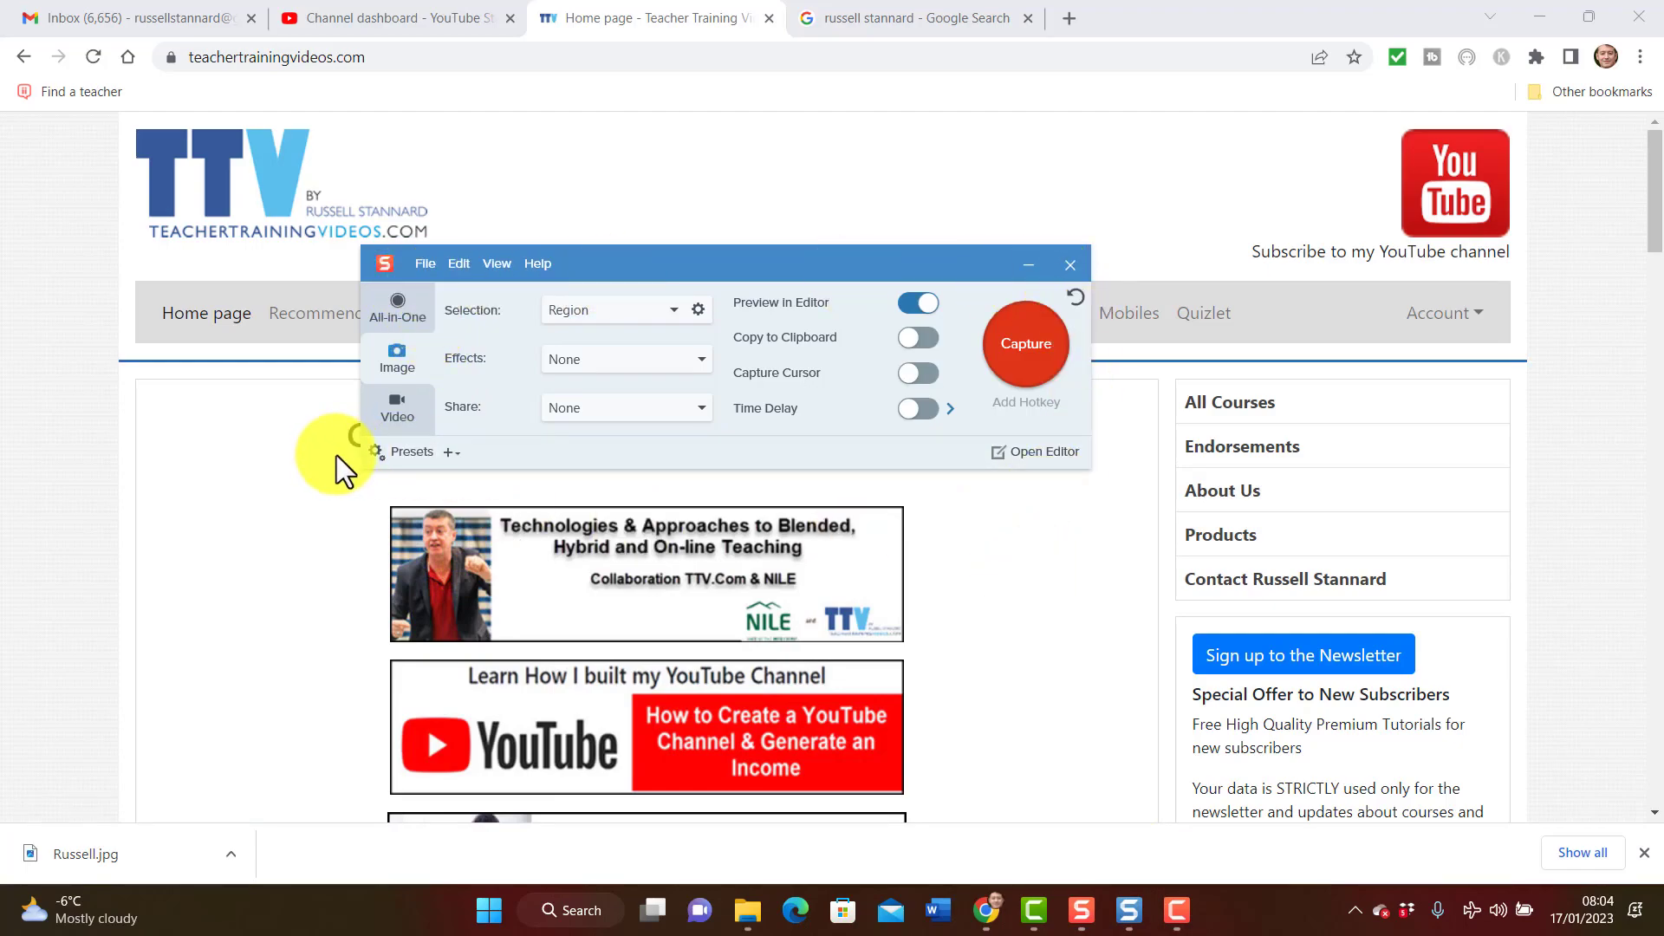
left_click(672, 310)
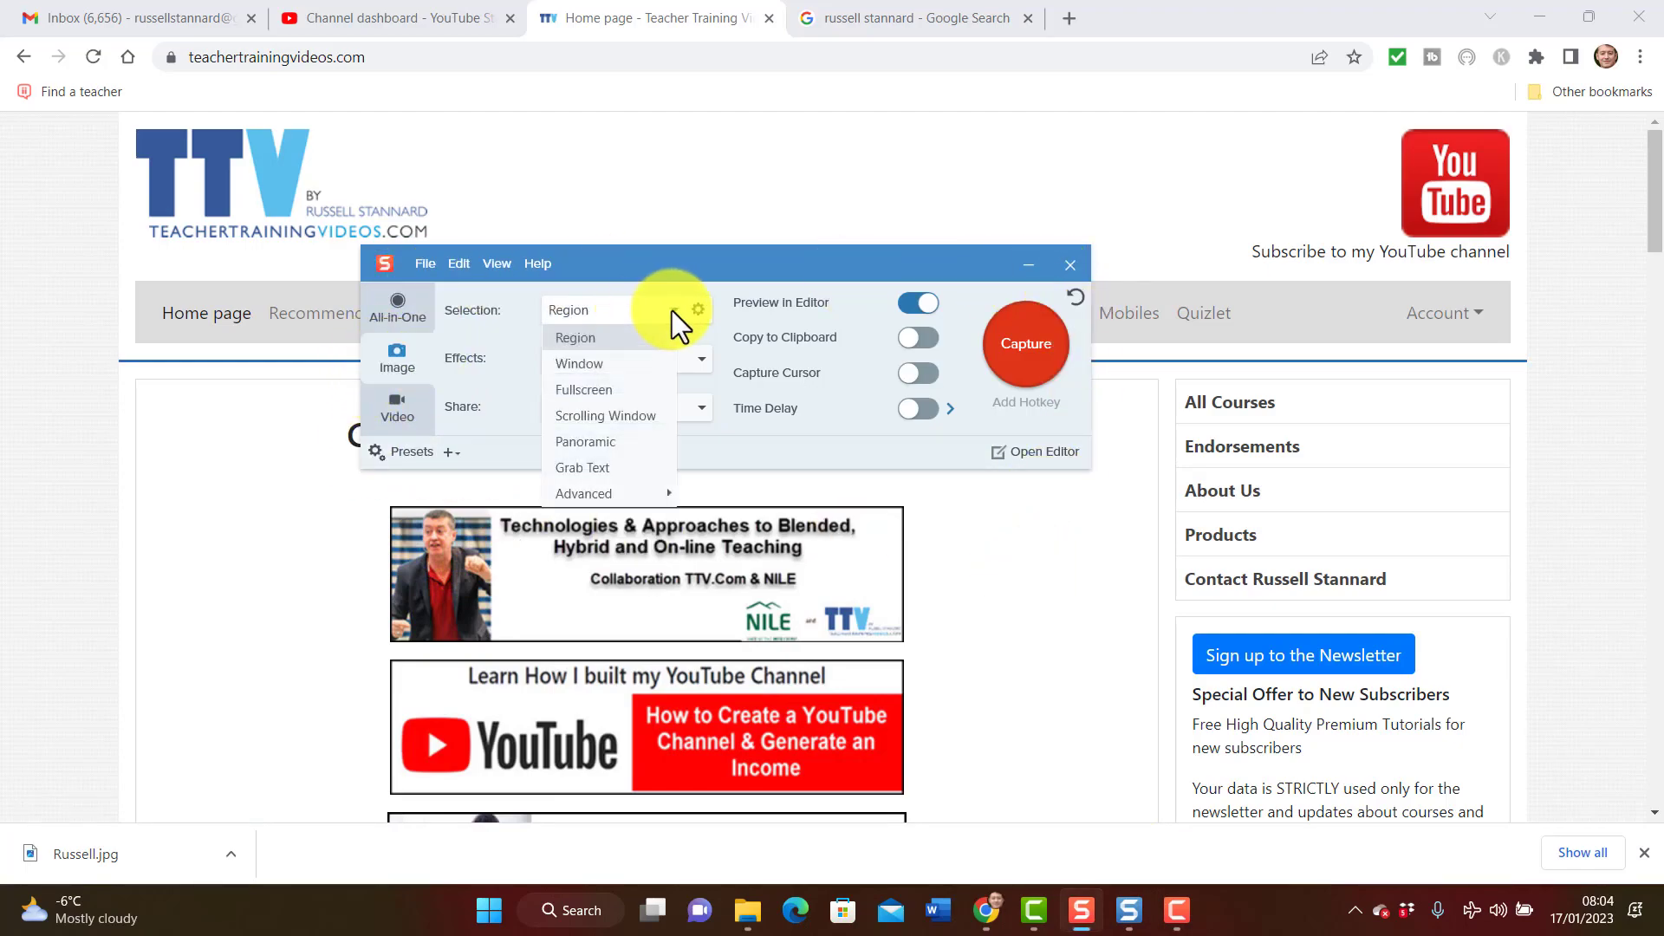
left_click(576, 341)
left_click(1019, 356)
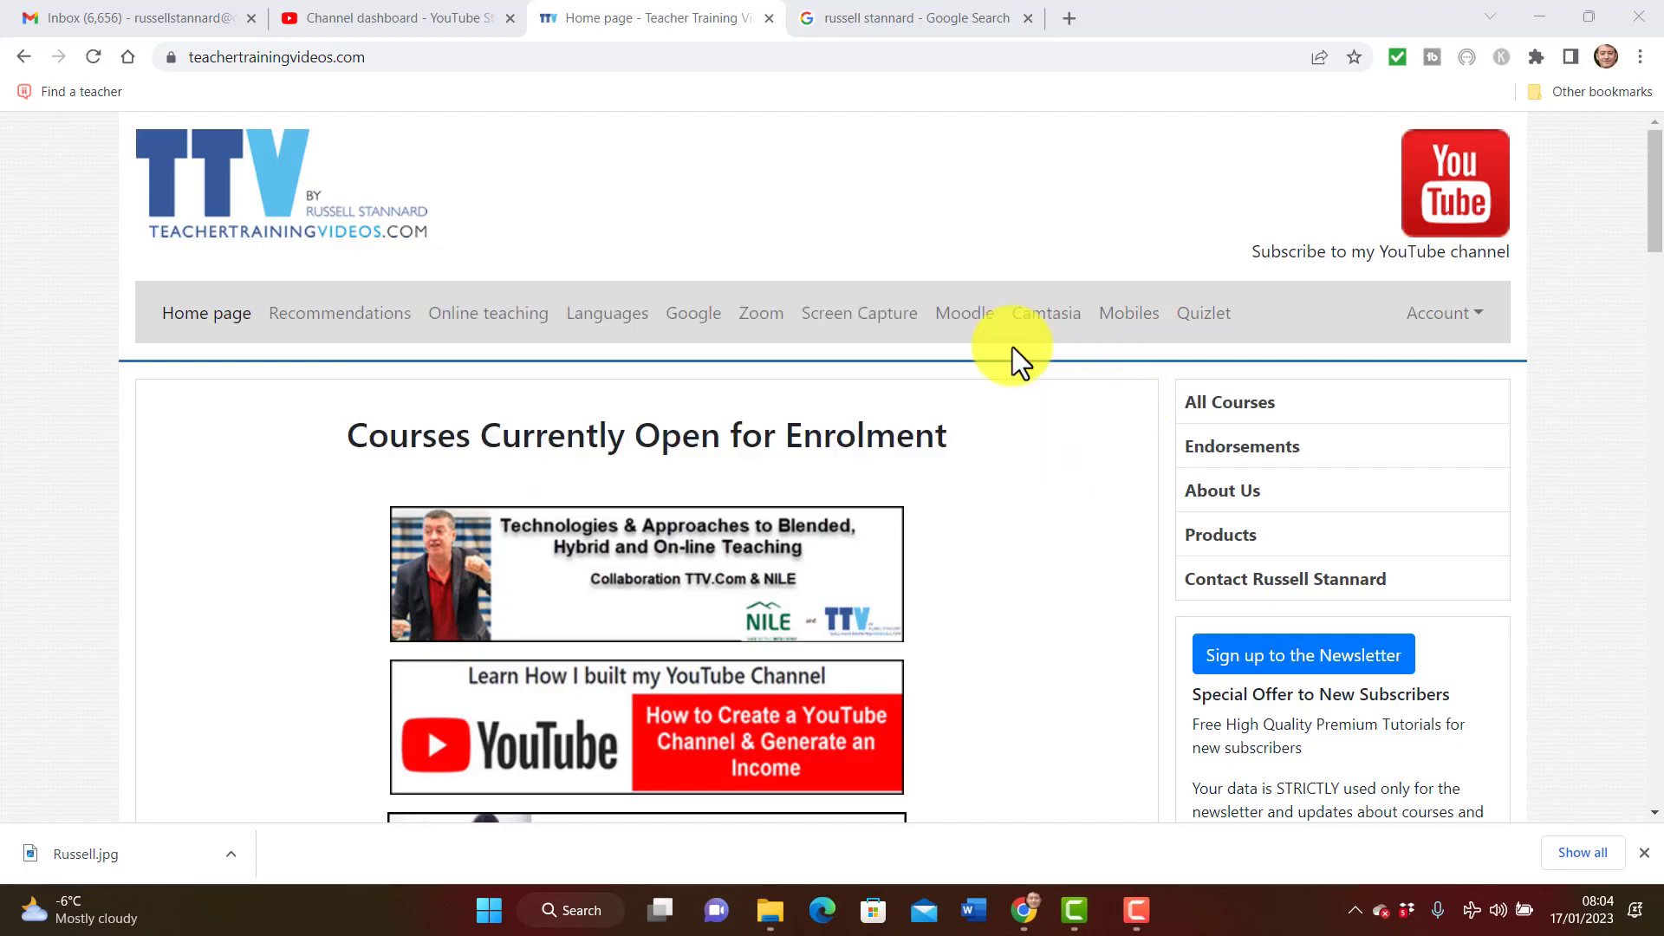
left_click_drag(73, 121, 1488, 825)
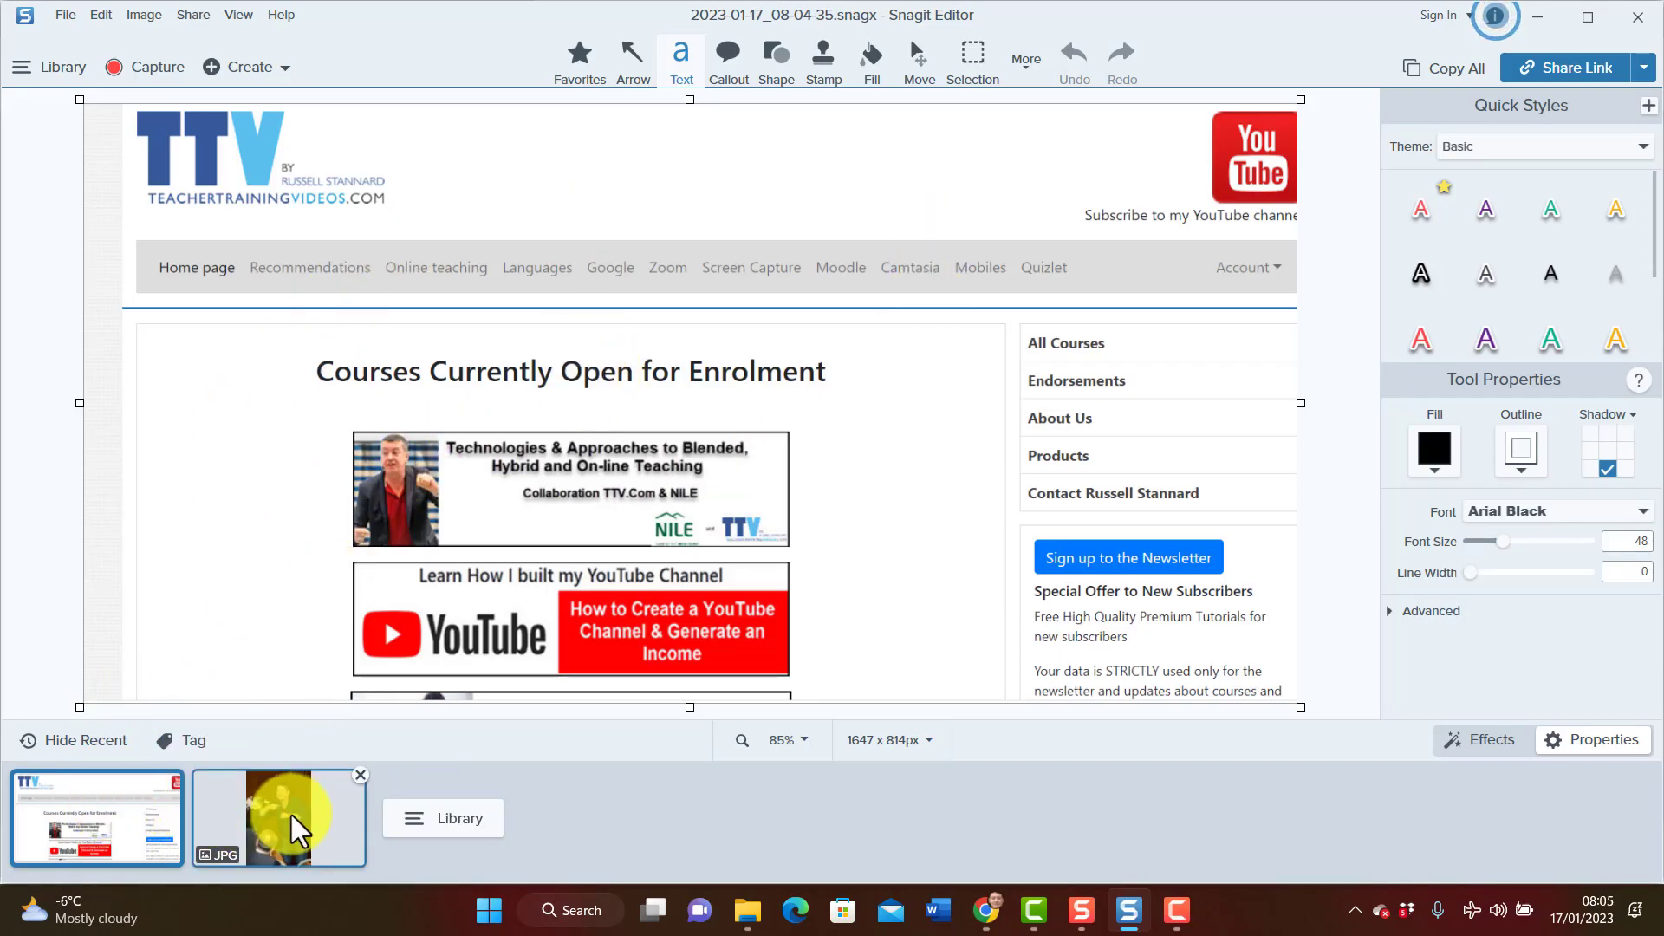
- Drop the presenter photo beside the course banners, shorten it slightly, and set text size to 25
left_click_drag(292, 819, 799, 439)
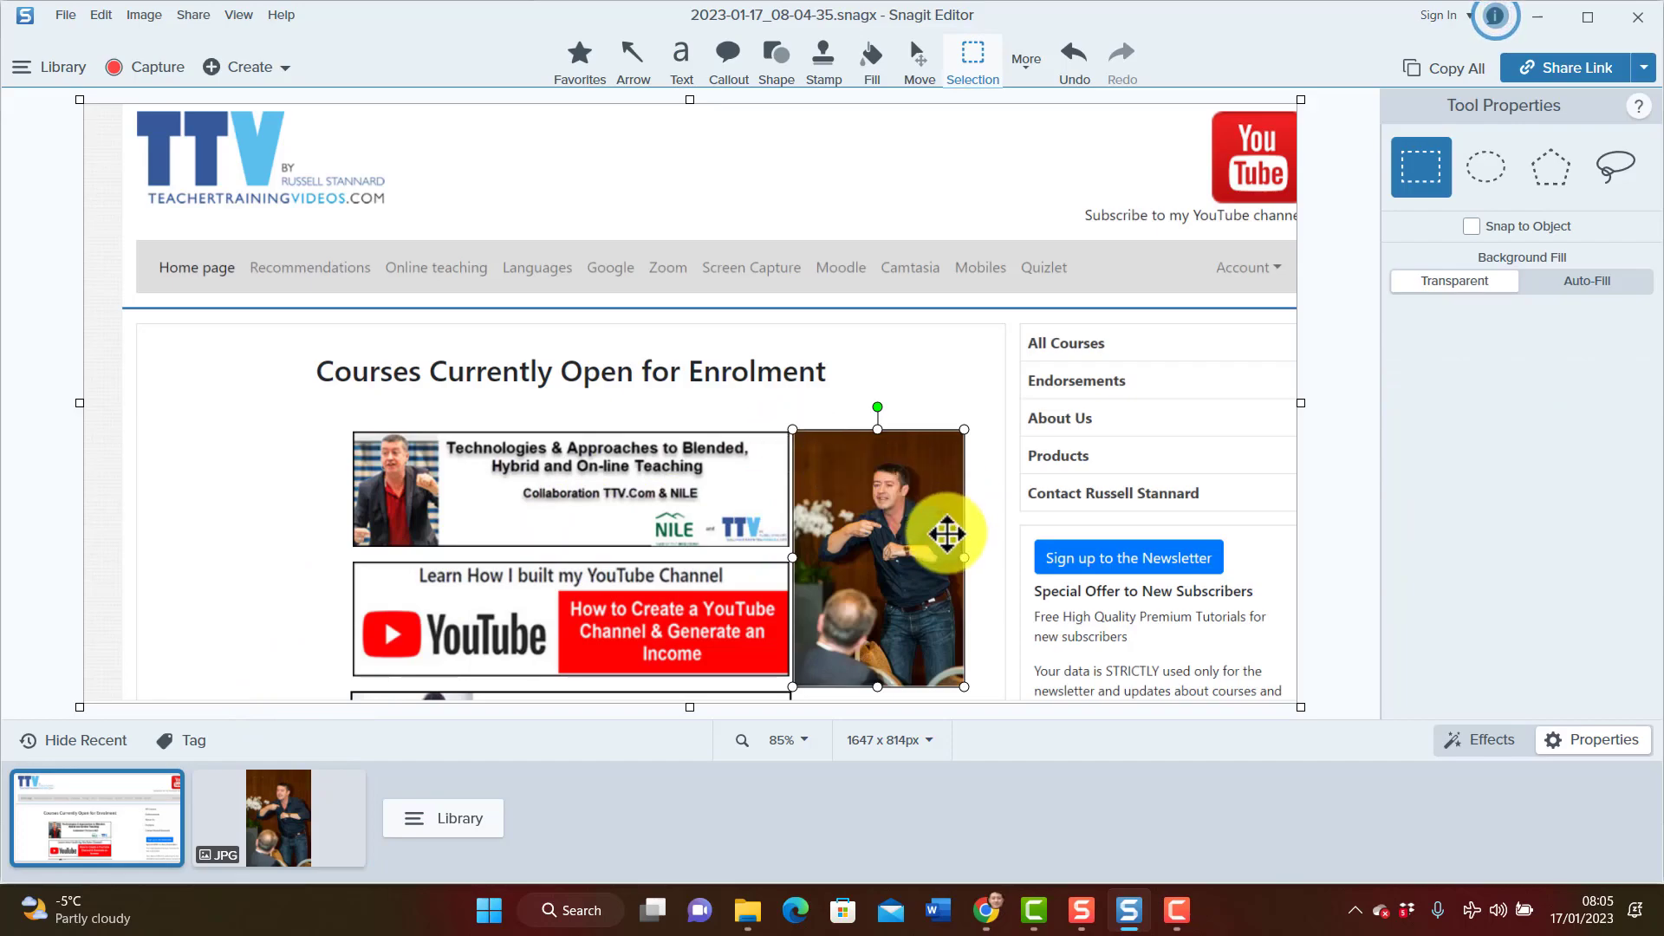
left_click_drag(878, 687, 874, 680)
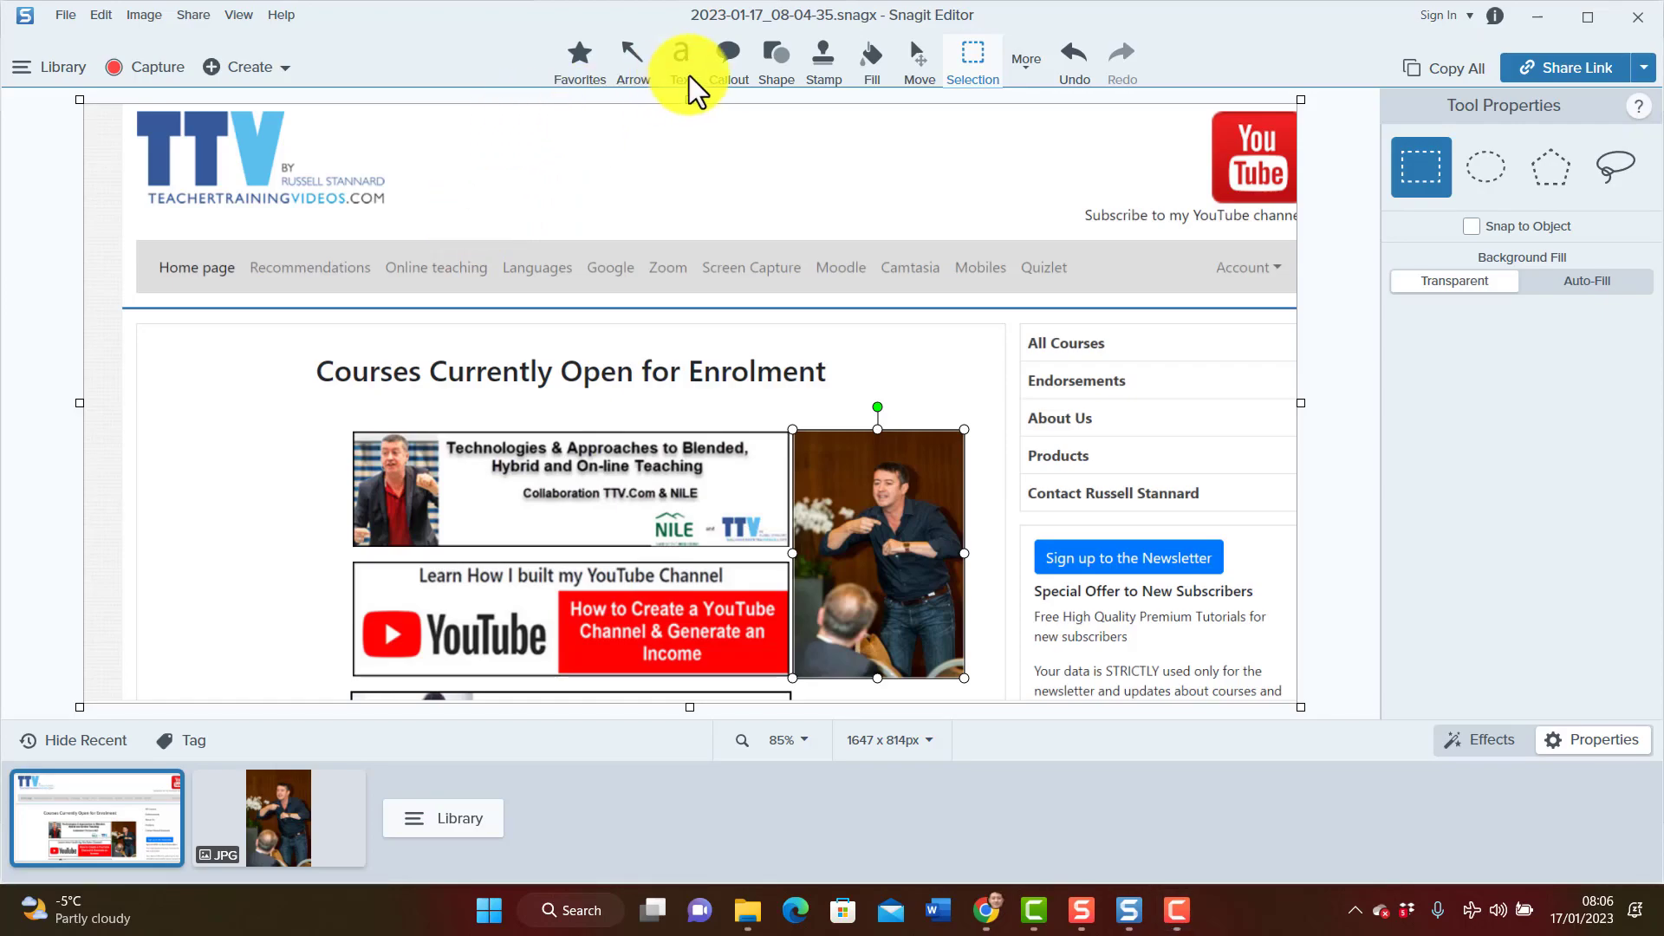
left_click(679, 54)
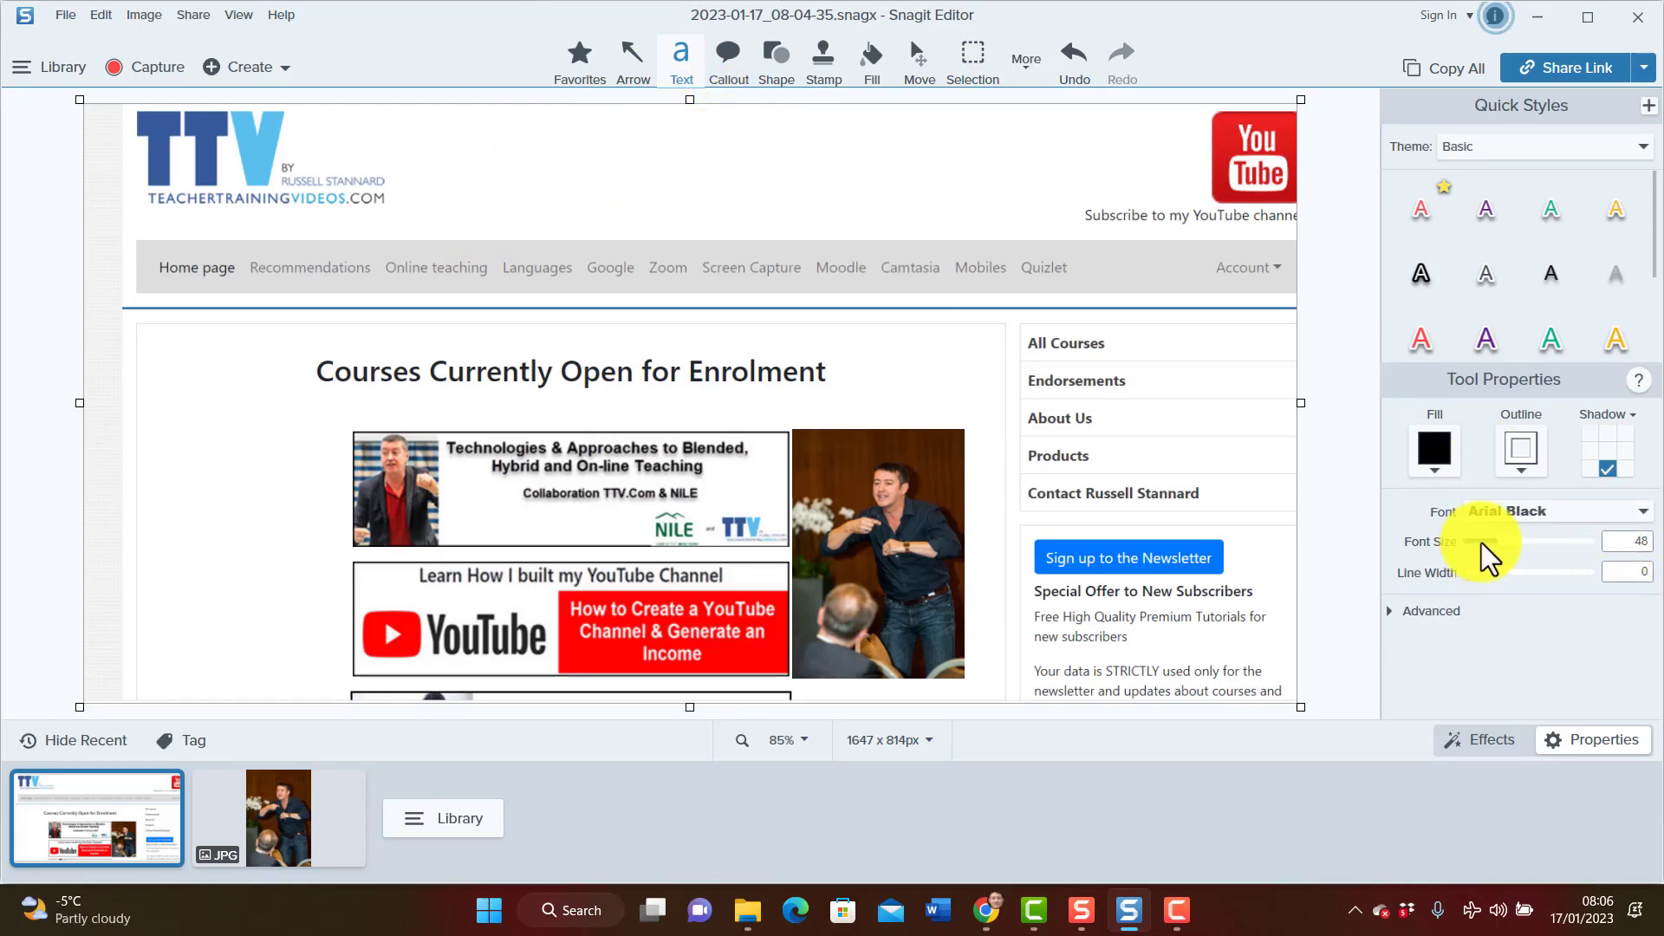
left_click_drag(1483, 547, 1485, 542)
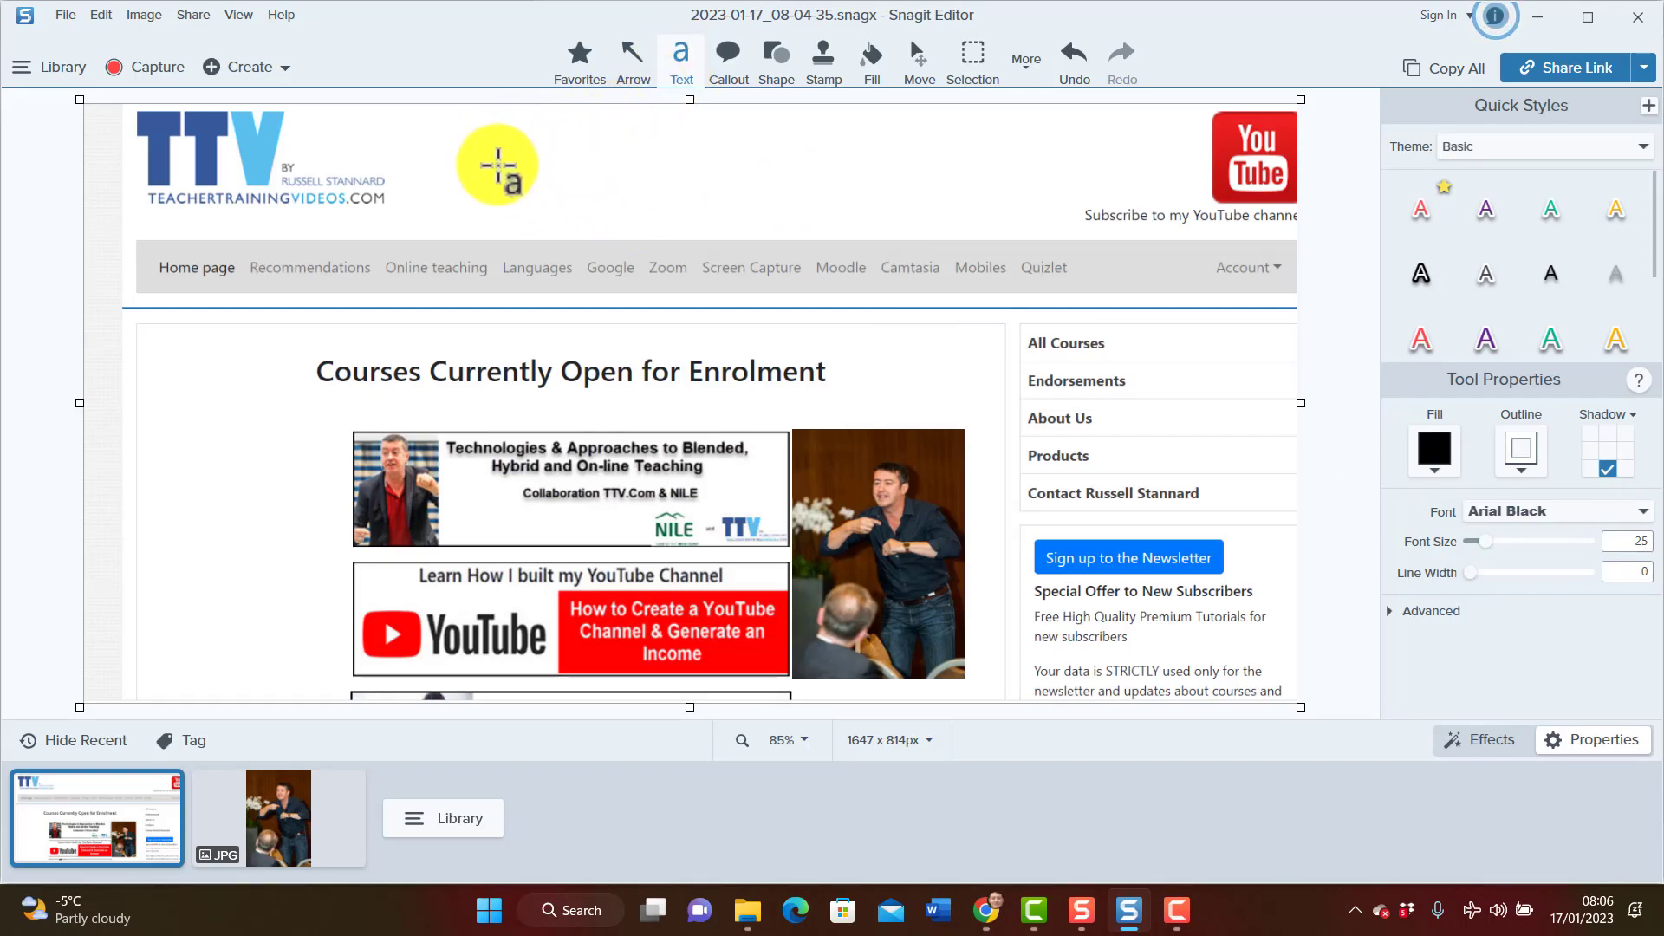
- Draw a text box beside the TTV logo and type 'Sign up my my newsletter'
left_click_drag(489, 177, 759, 213)
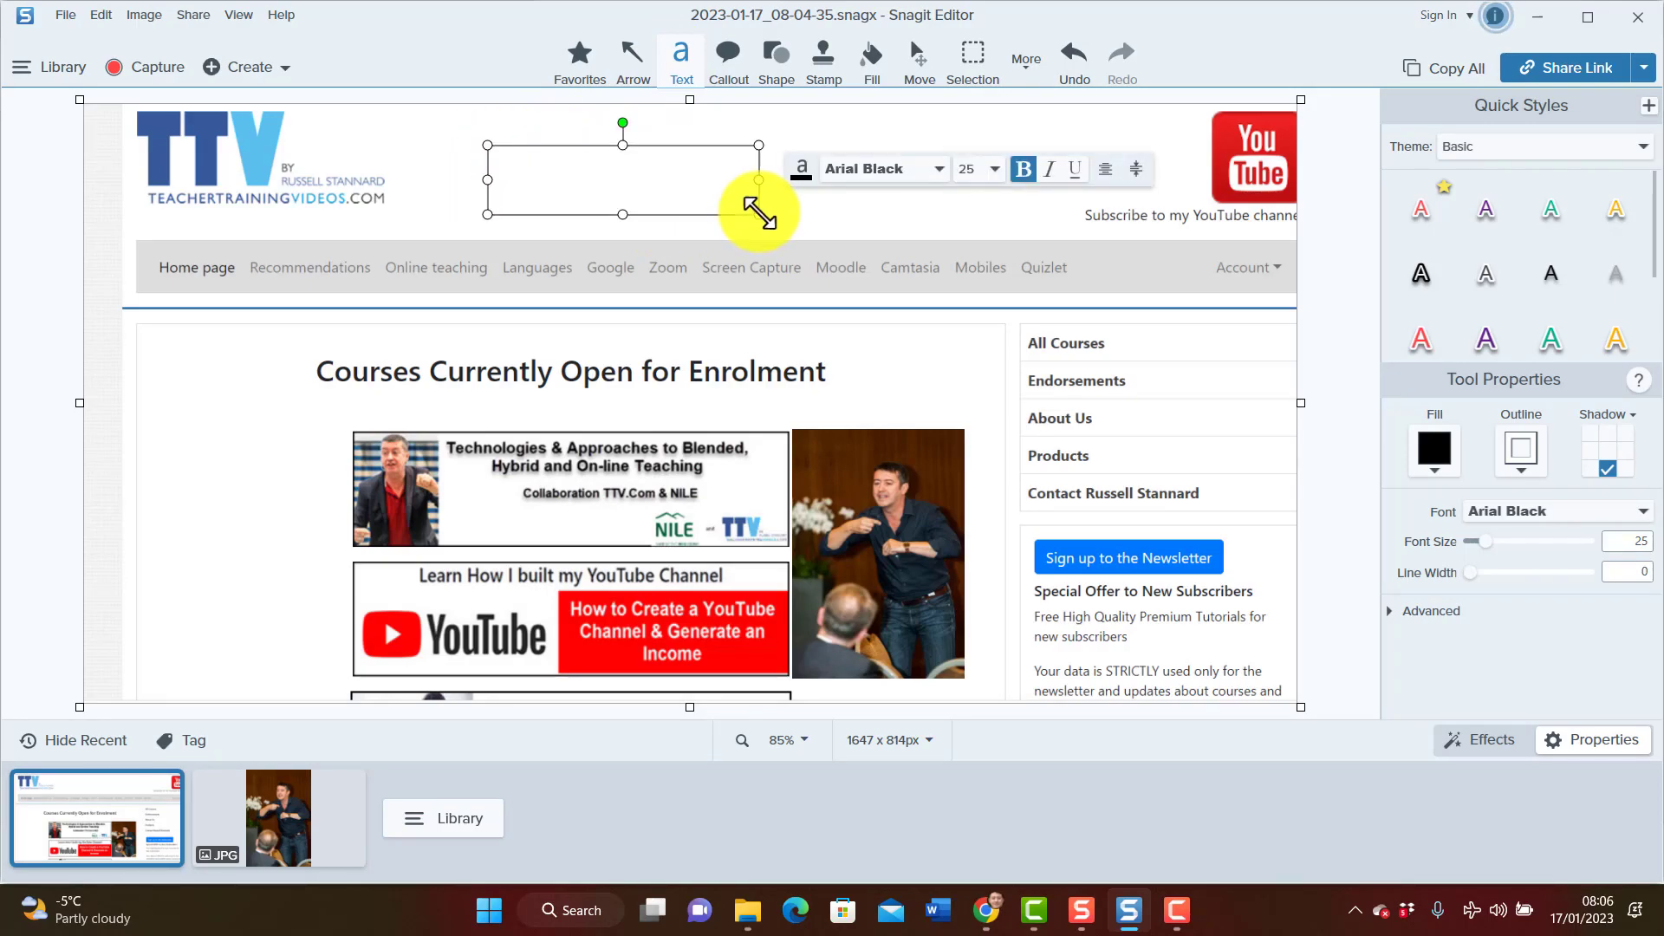
type("Sign up ")
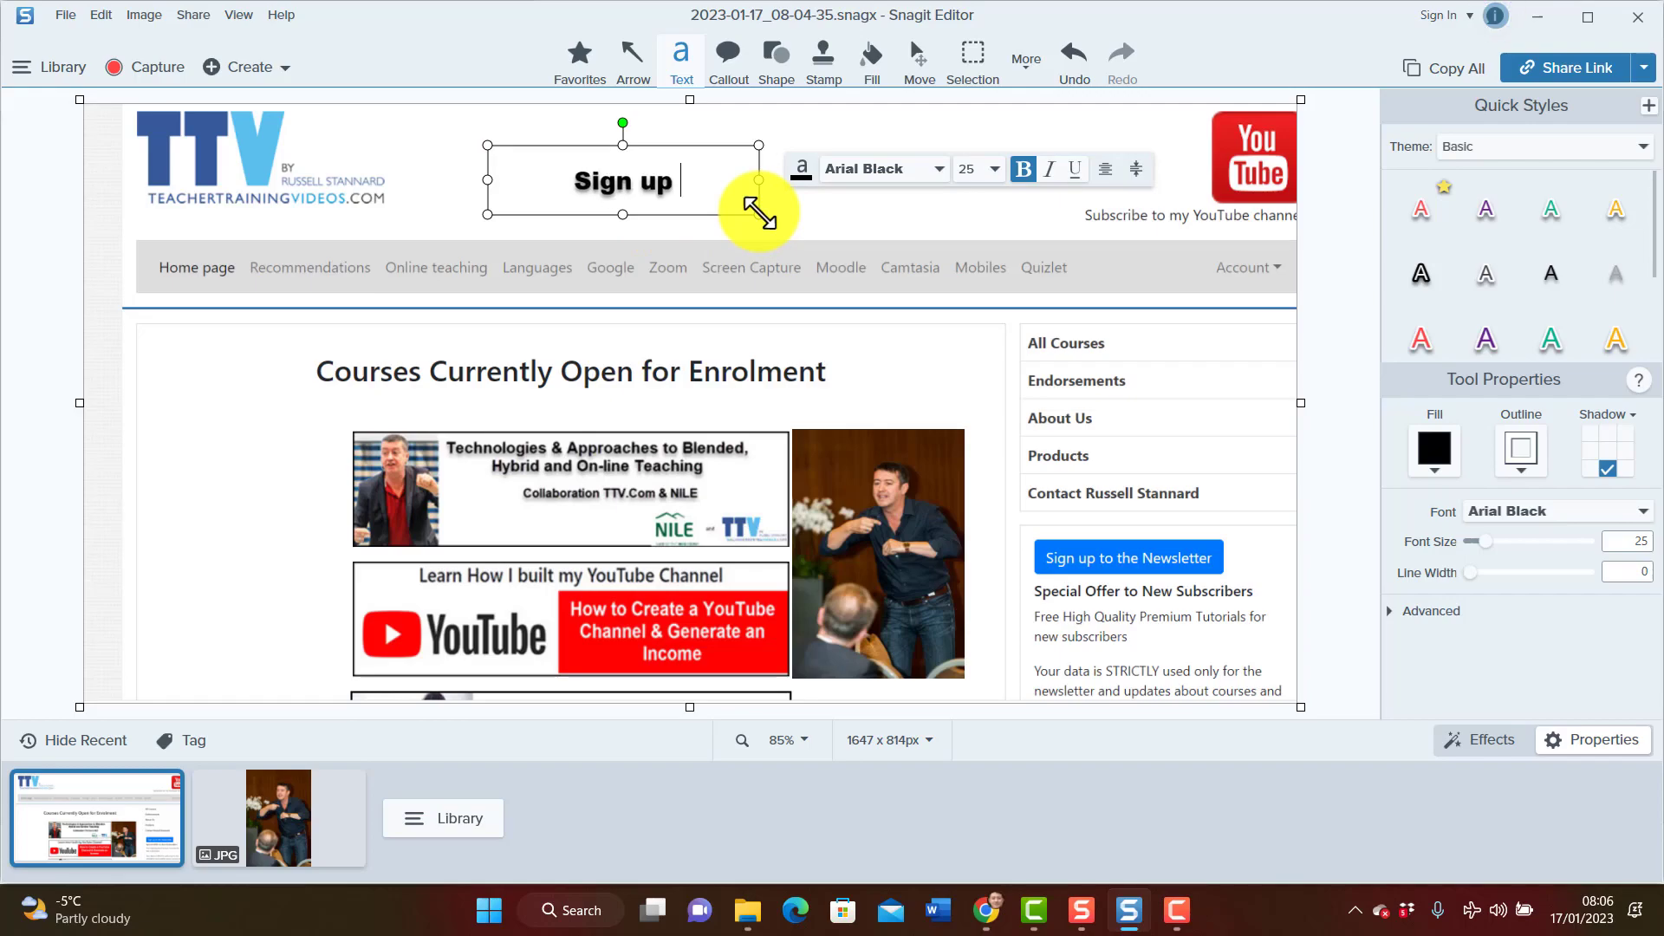
type("my new n")
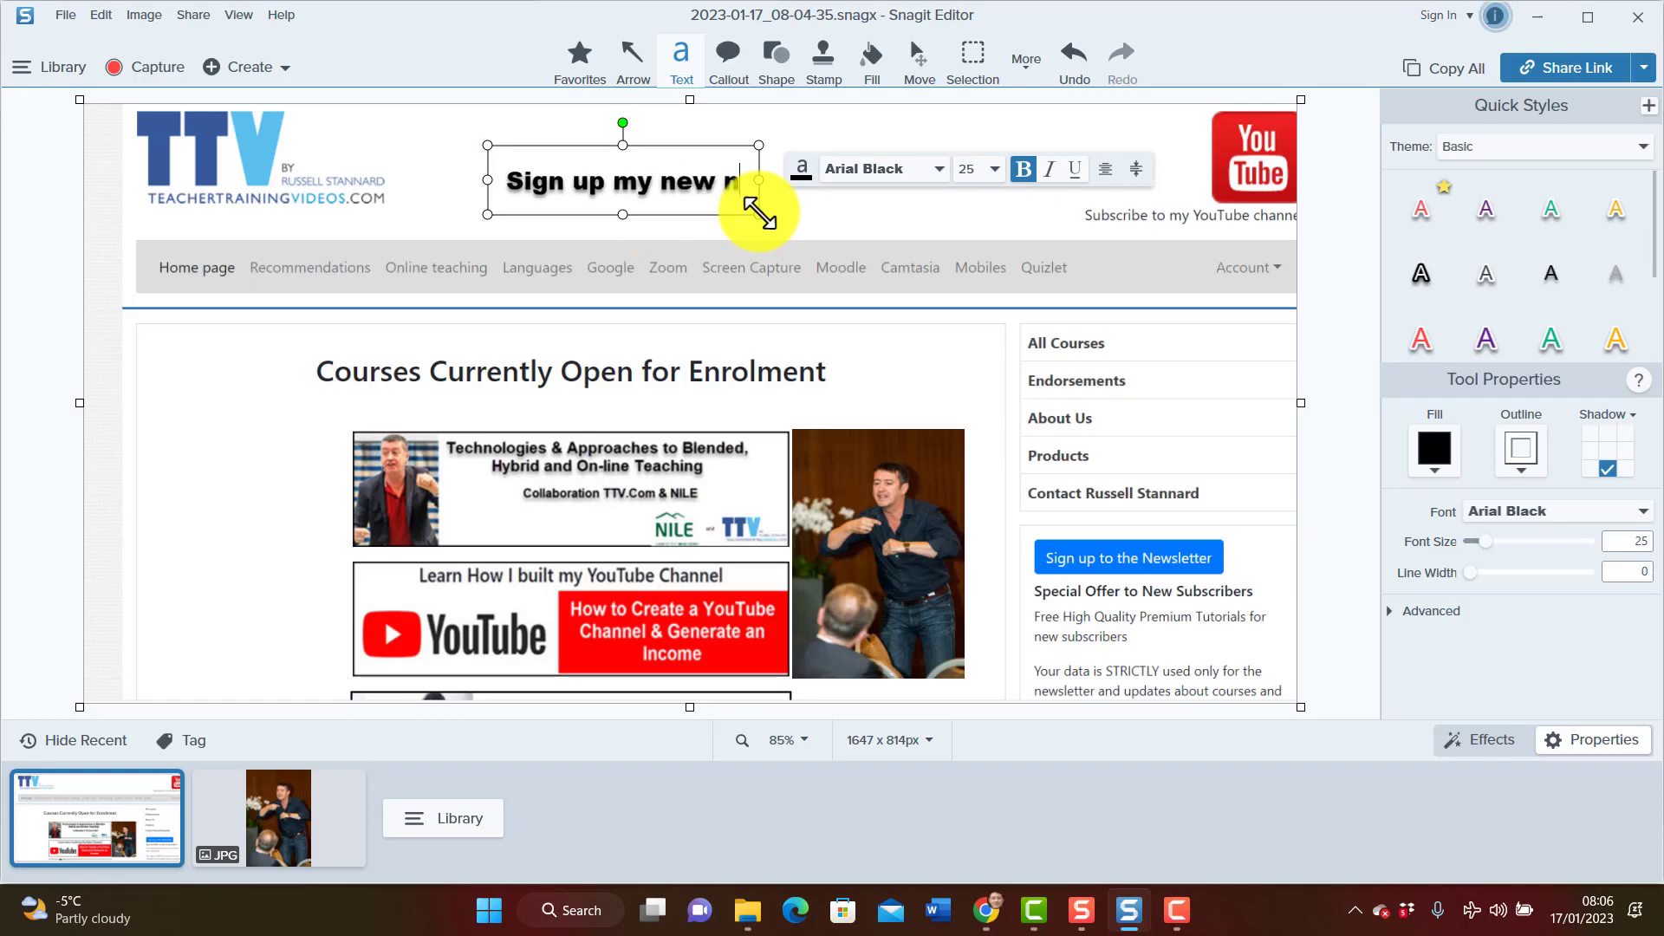
key("BackSpace")
key("BackSpace")
key("BackSpace")
key("BackSpace")
key("BackSpace")
type("my n")
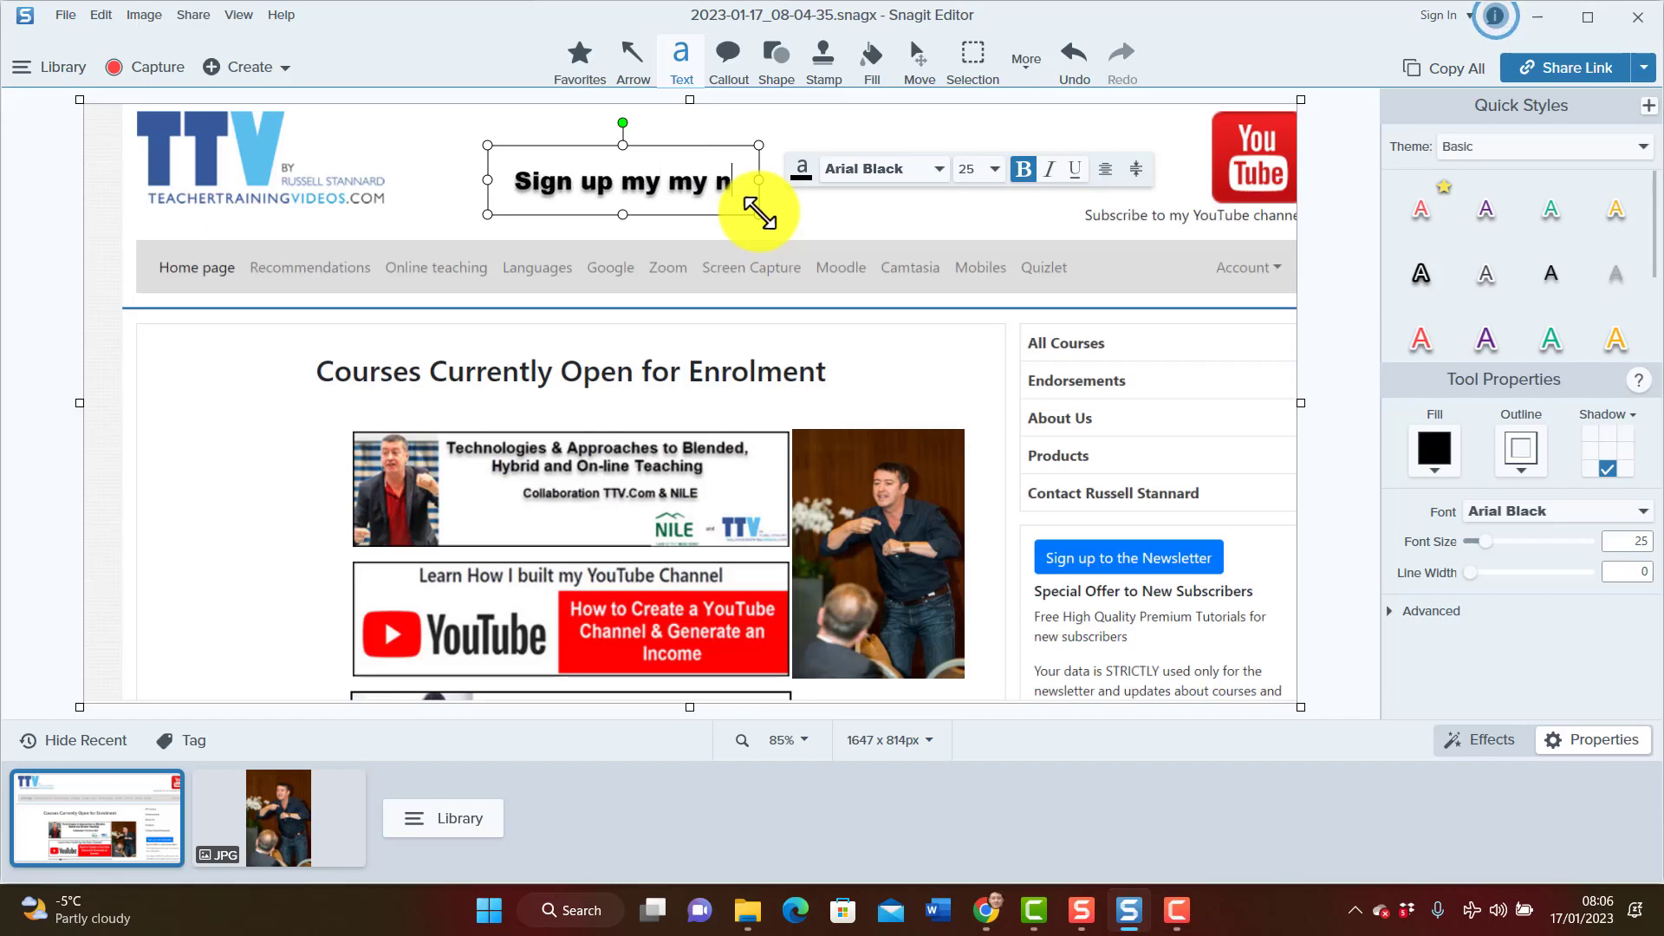
type("ewsletter")
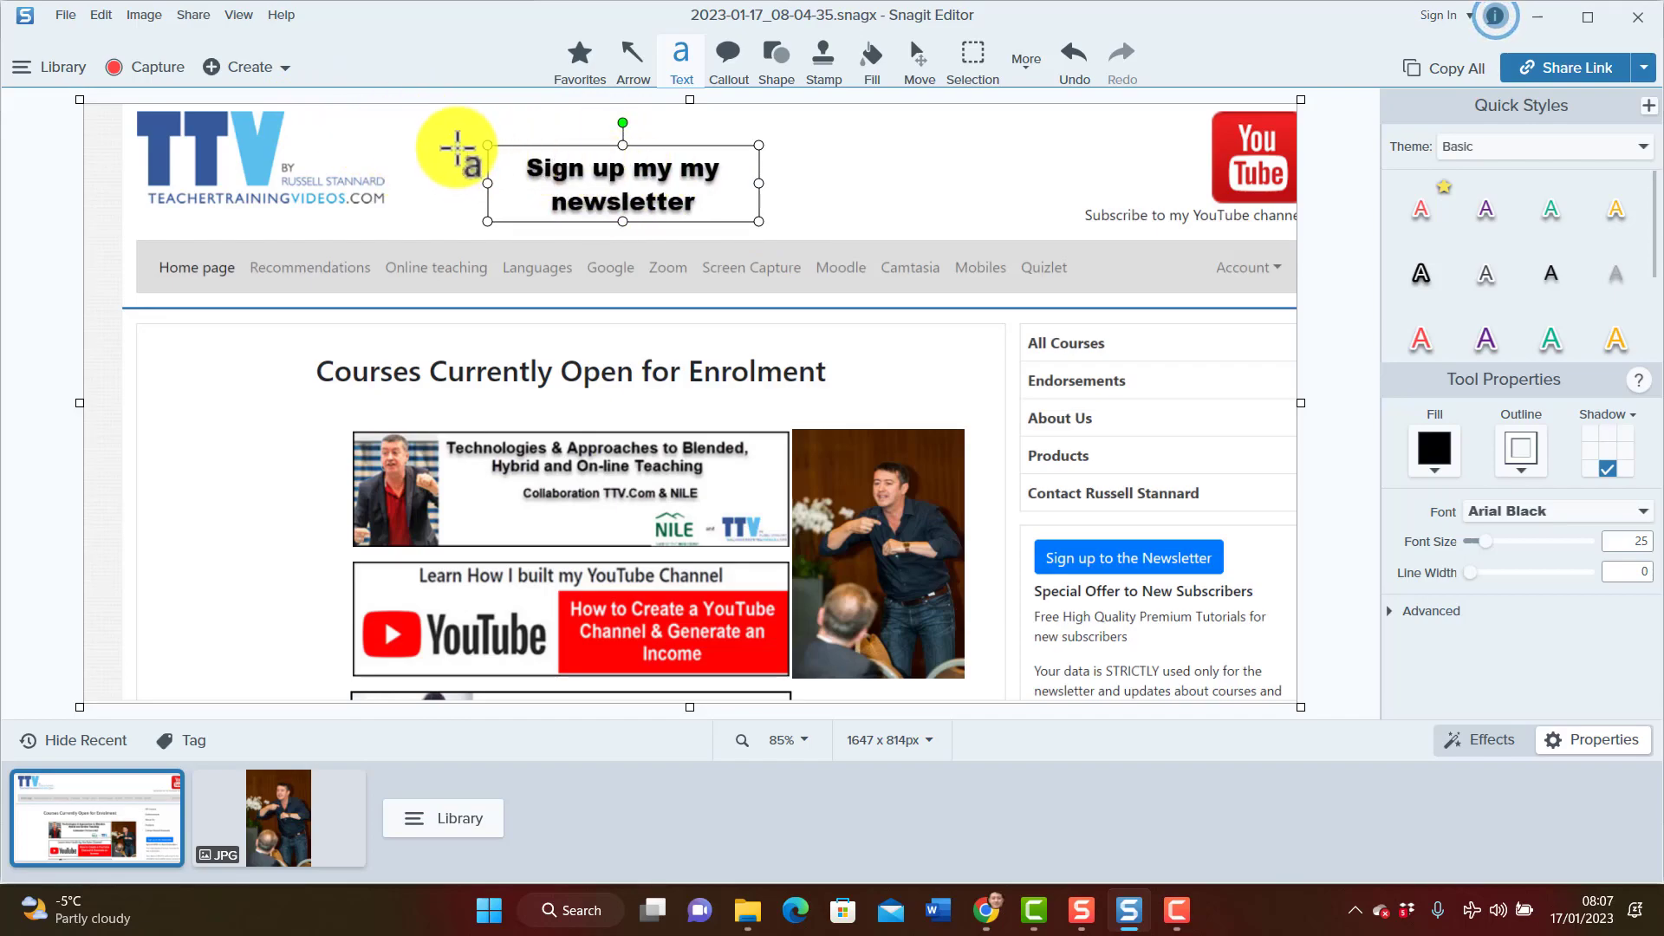
- Draw a thick red arrow from the caption down to the newsletter signup button
left_click(633, 54)
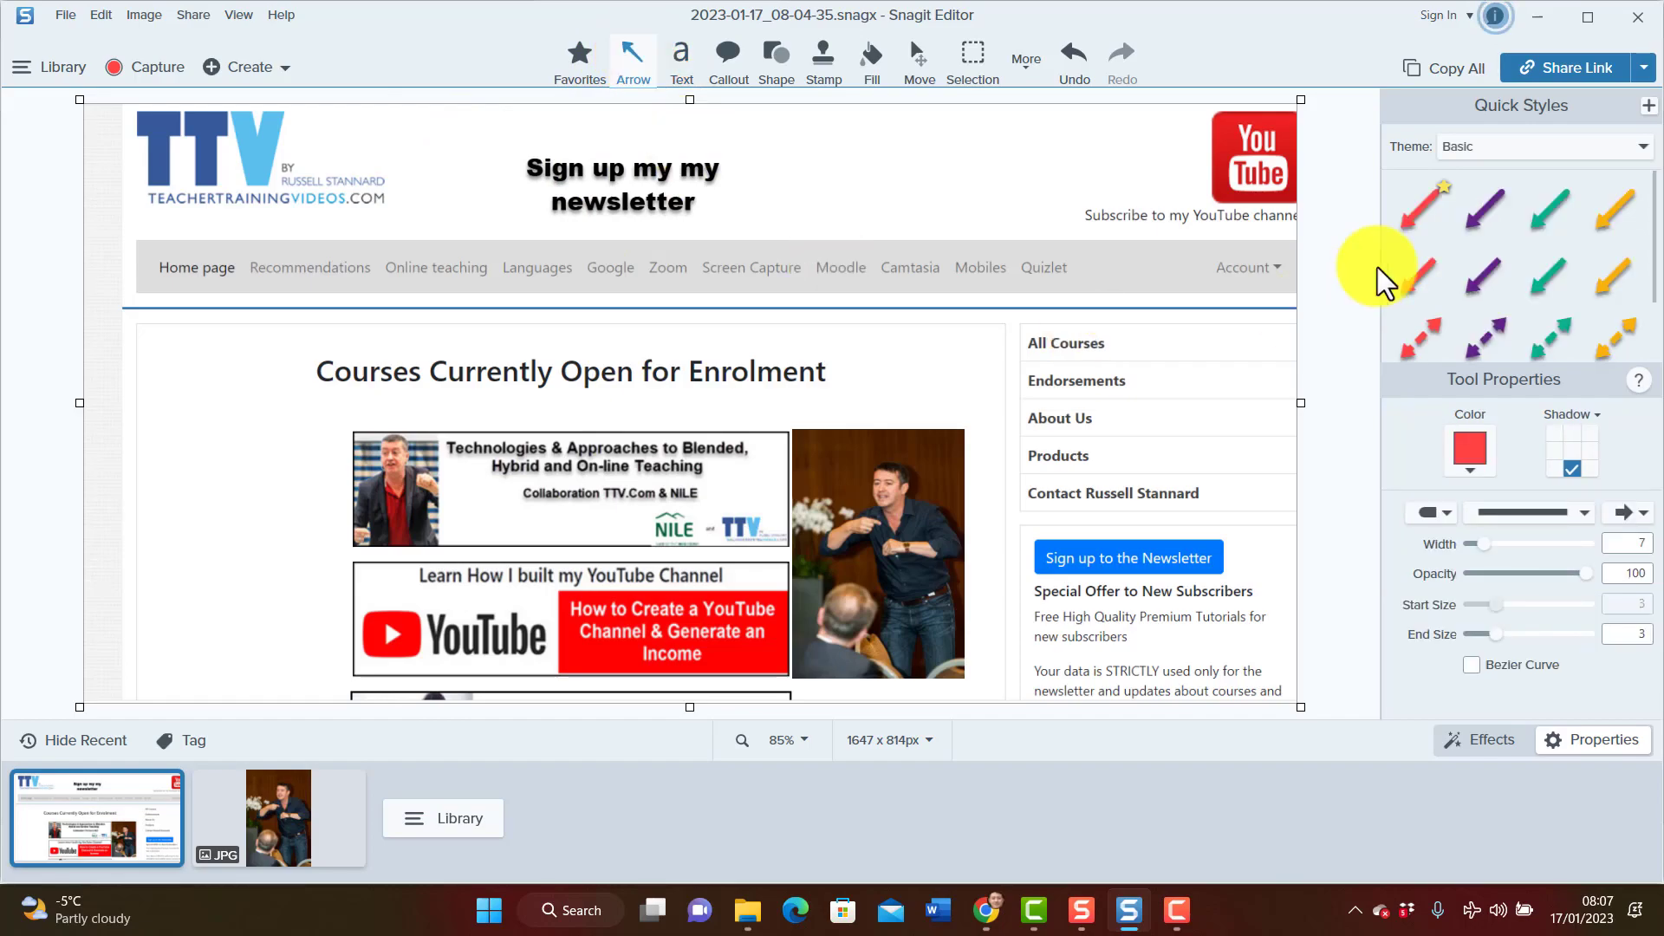
left_click(1415, 221)
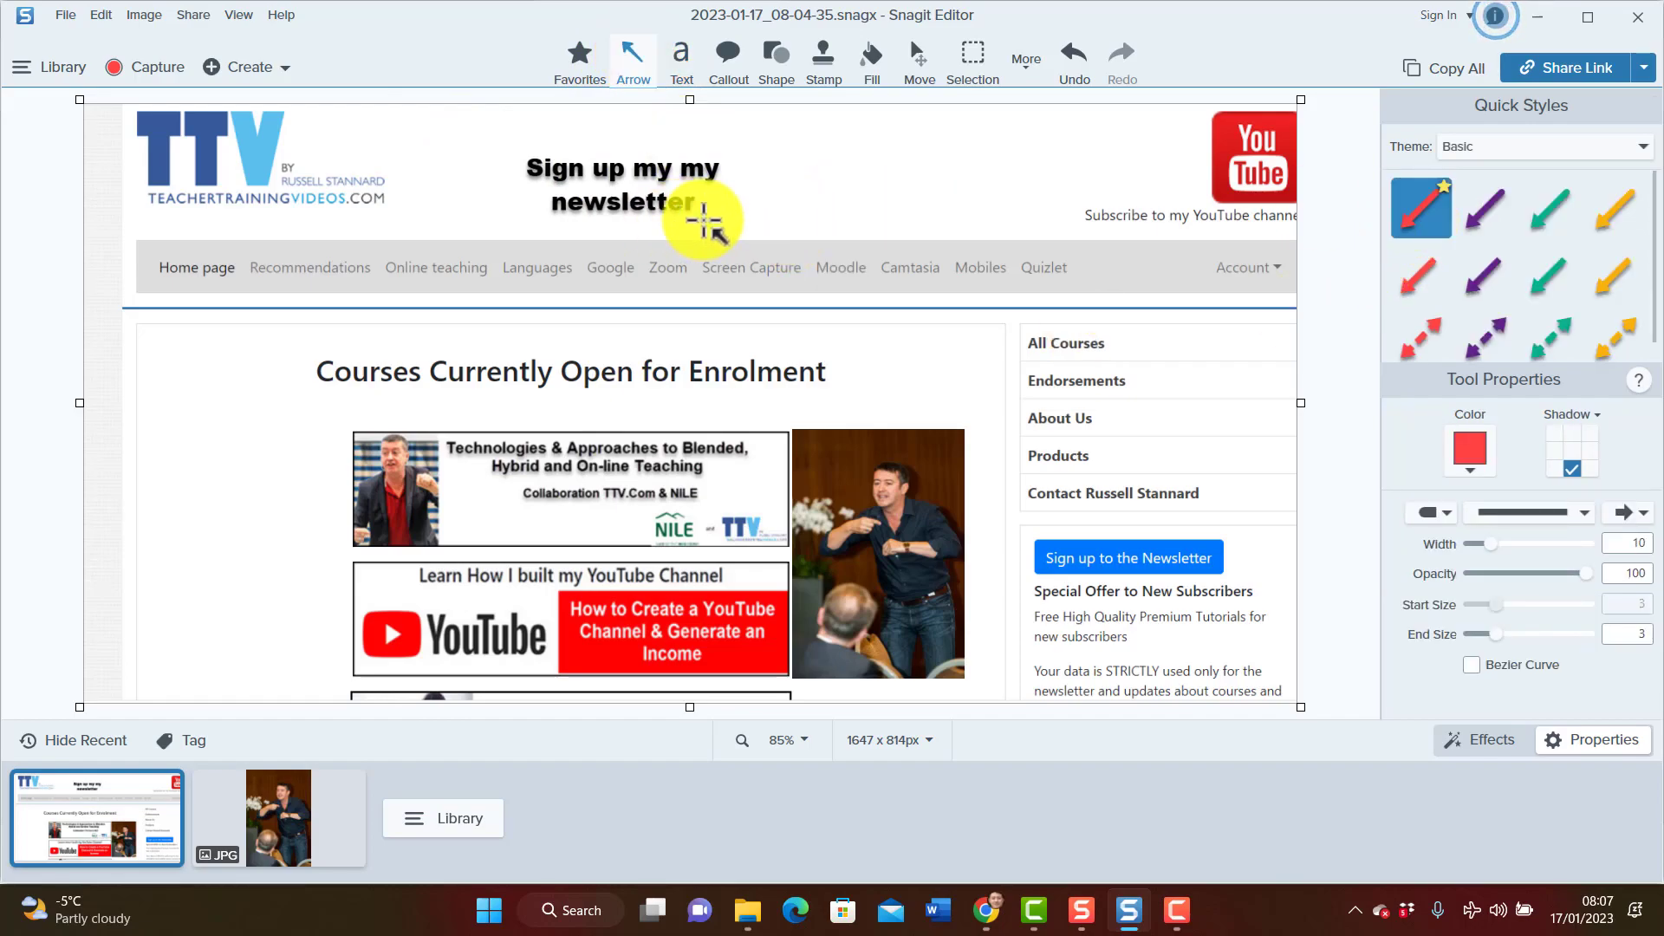
mouse_move(696, 218)
left_mouse_down()
mouse_move(975, 455)
mouse_move(1030, 526)
left_mouse_up()
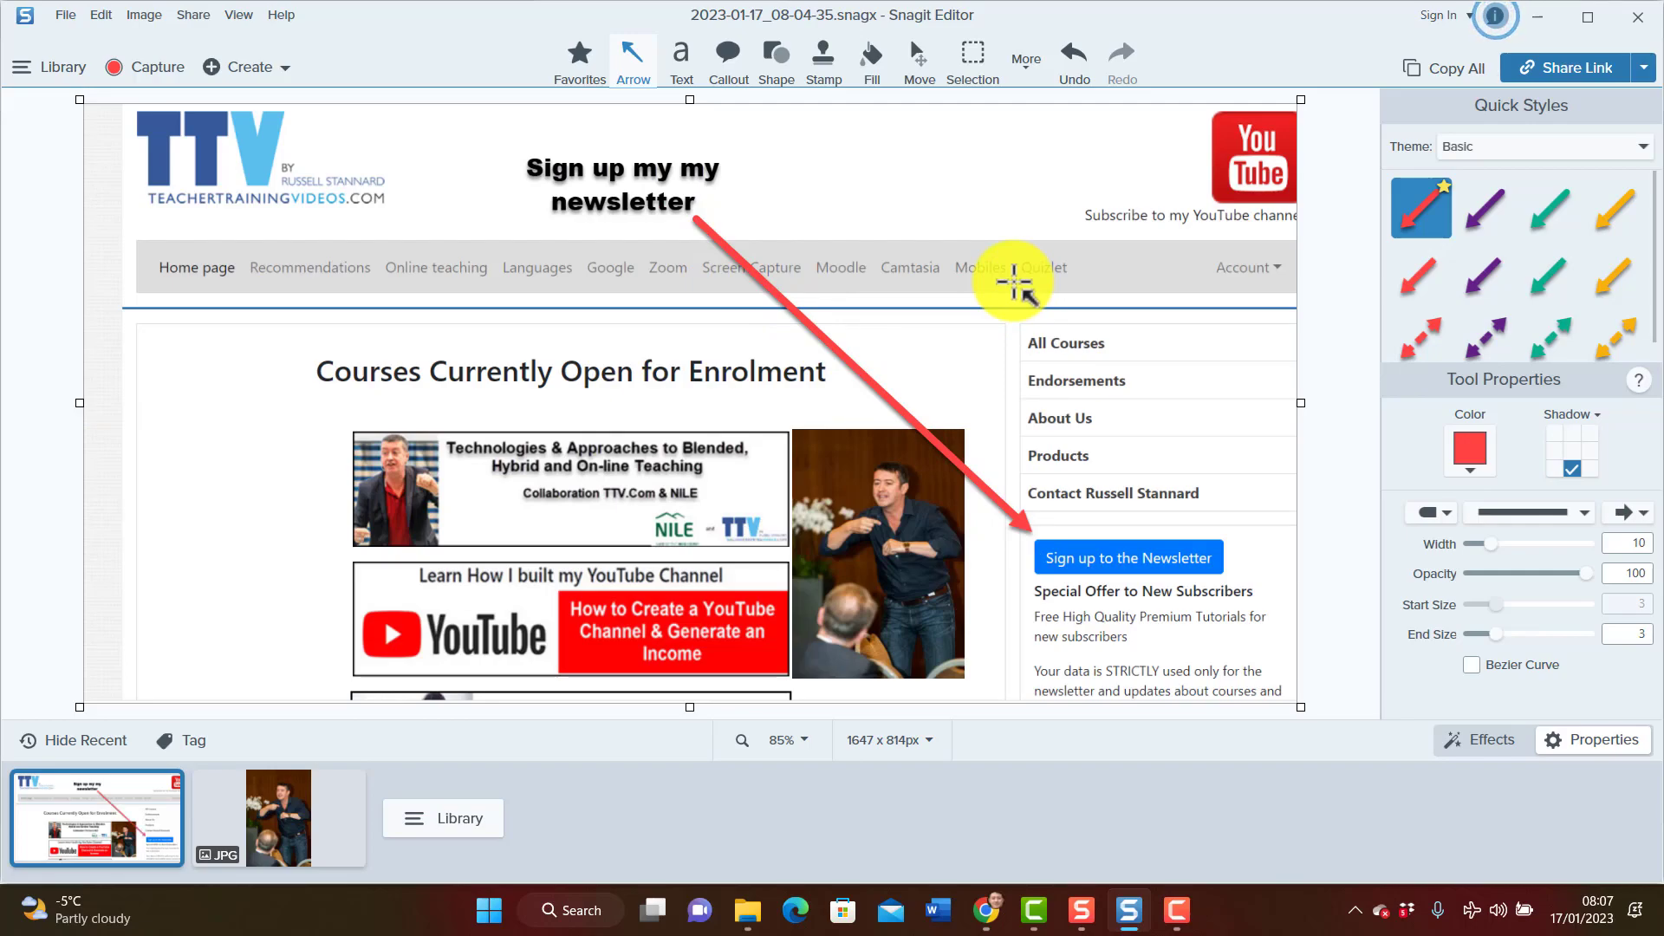
- Place the gold star stamp from the Symbols category just left of the caption
left_click(824, 62)
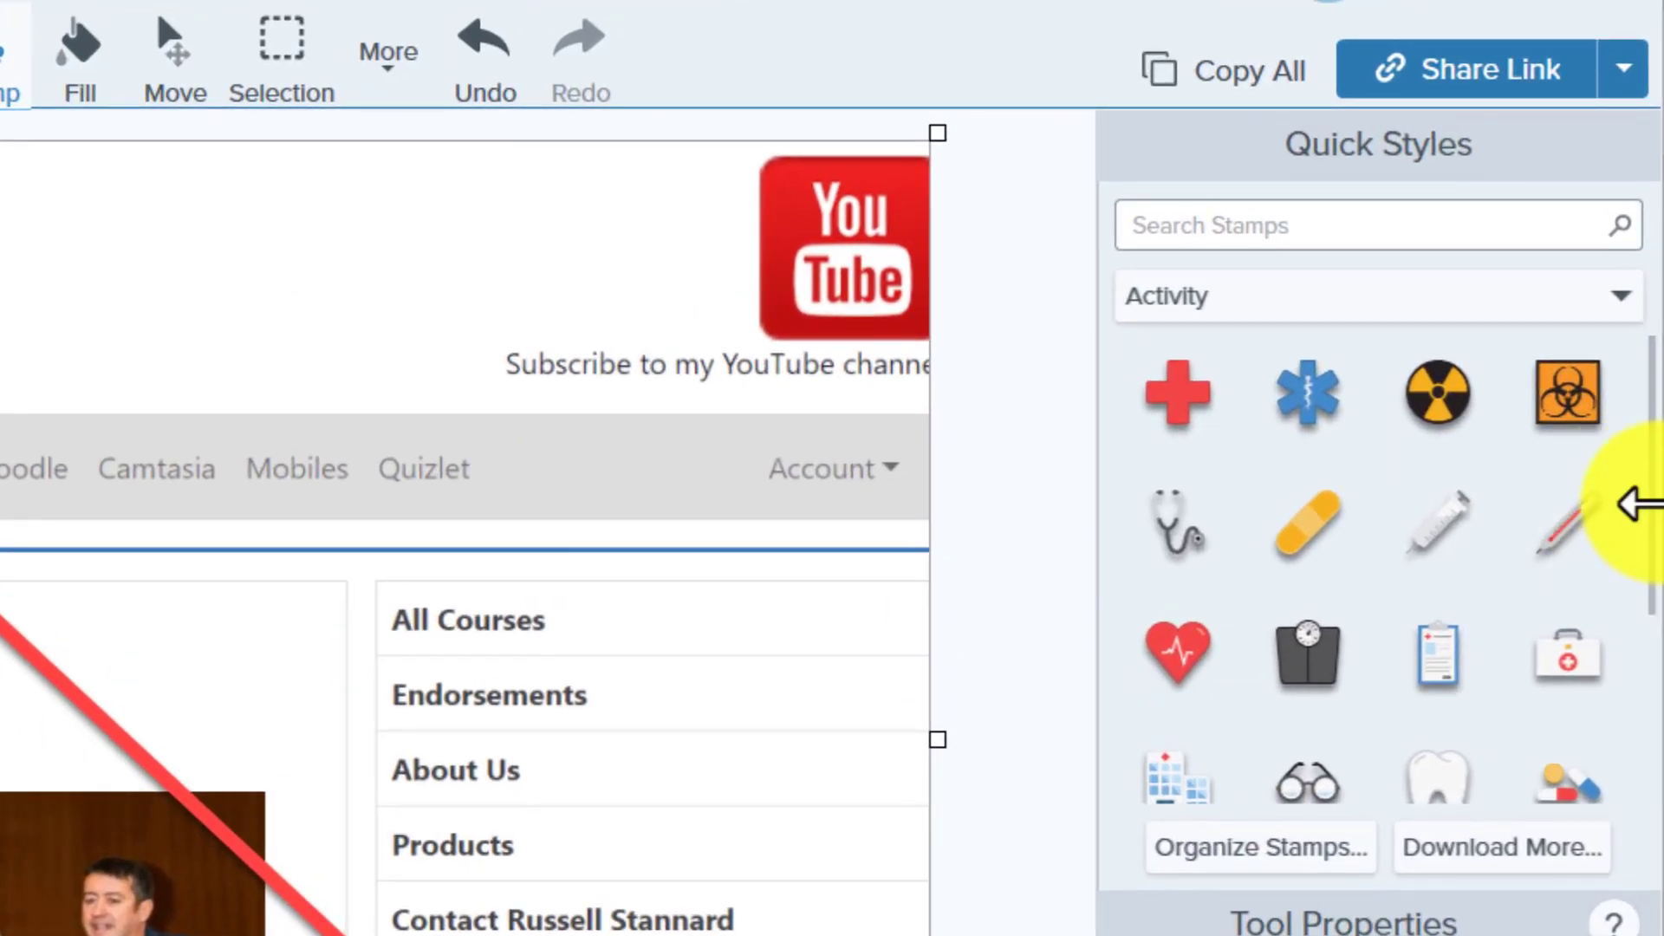
left_click_drag(1631, 509, 1621, 611)
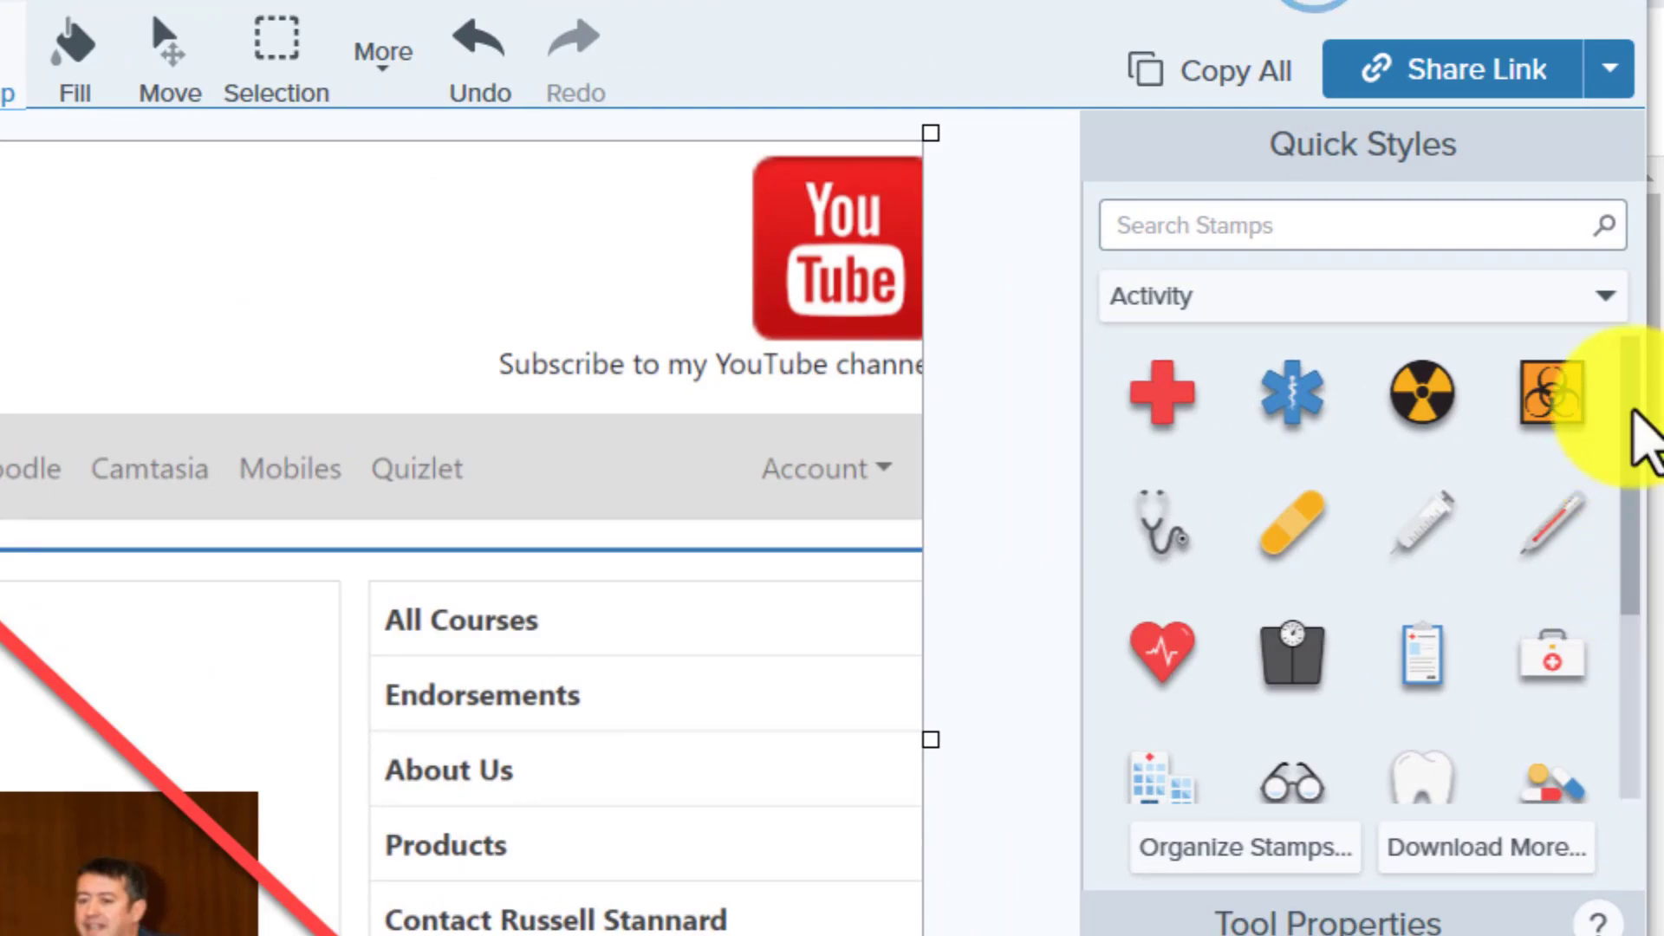
left_click(1608, 297)
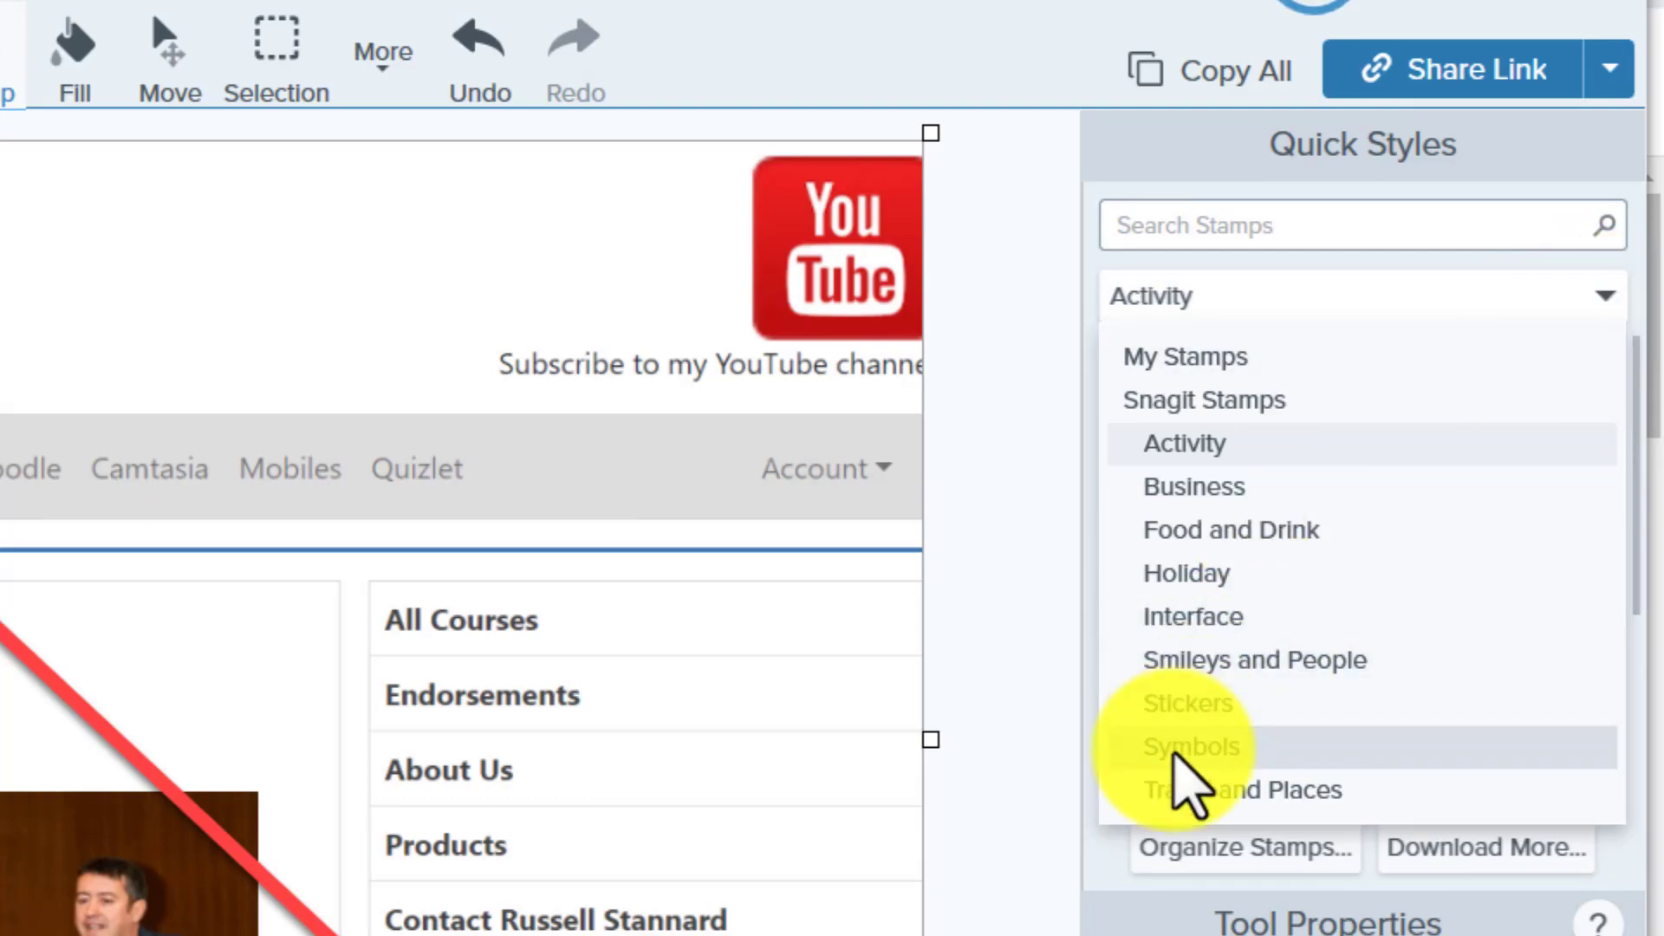
left_click(1176, 753)
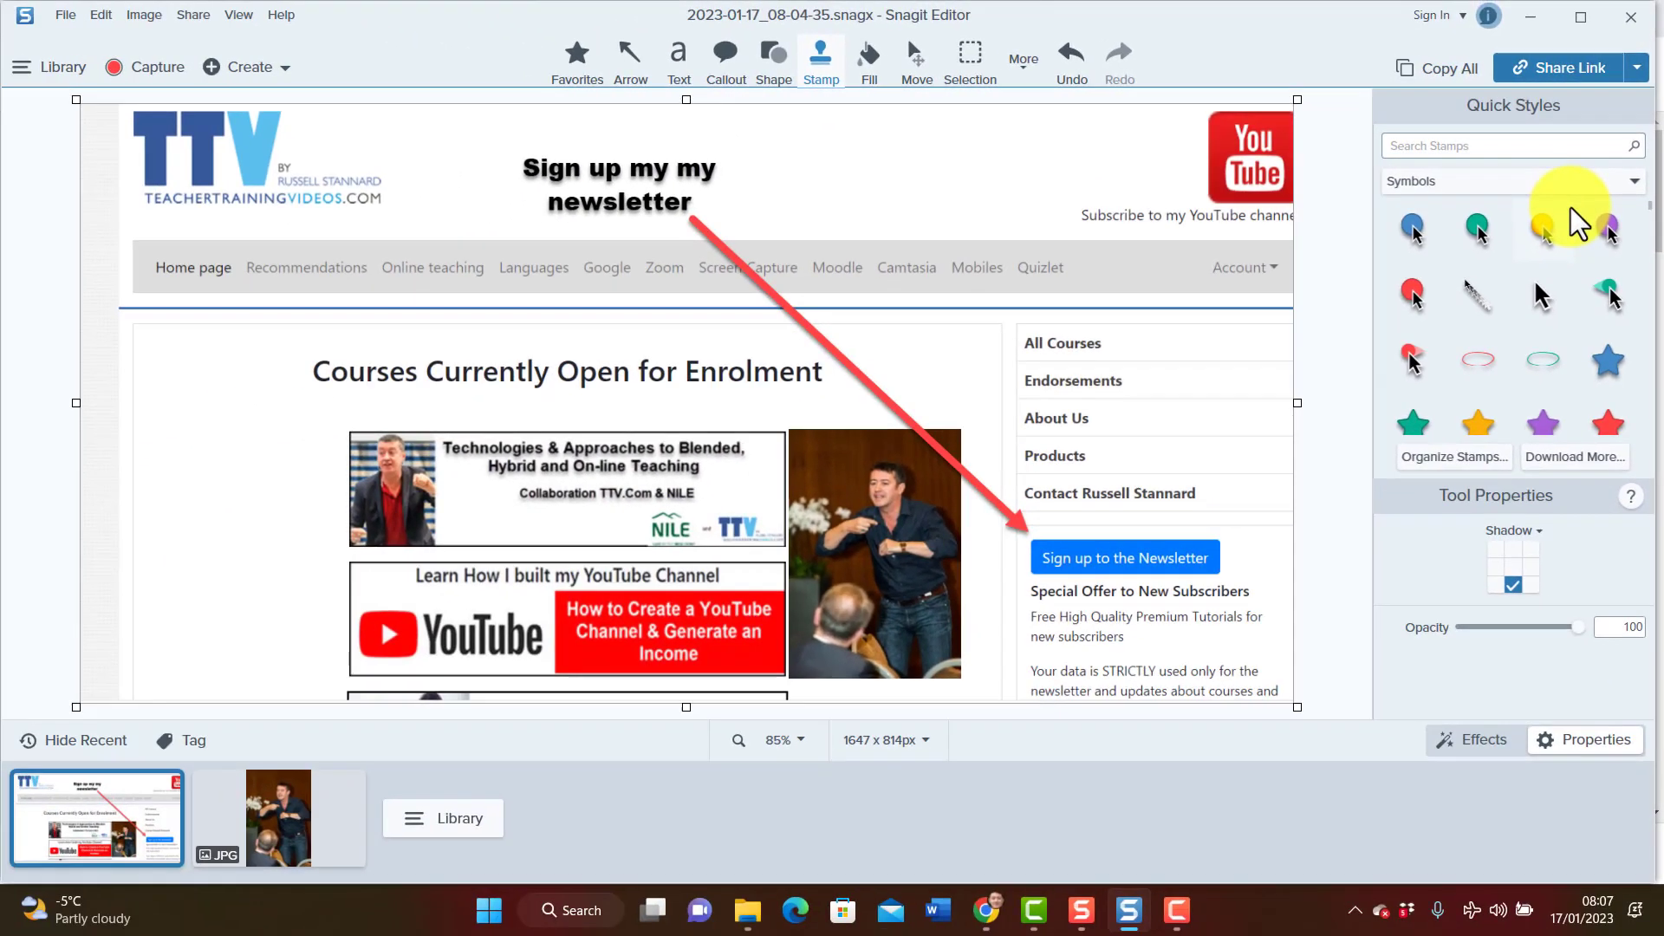
left_click(1478, 427)
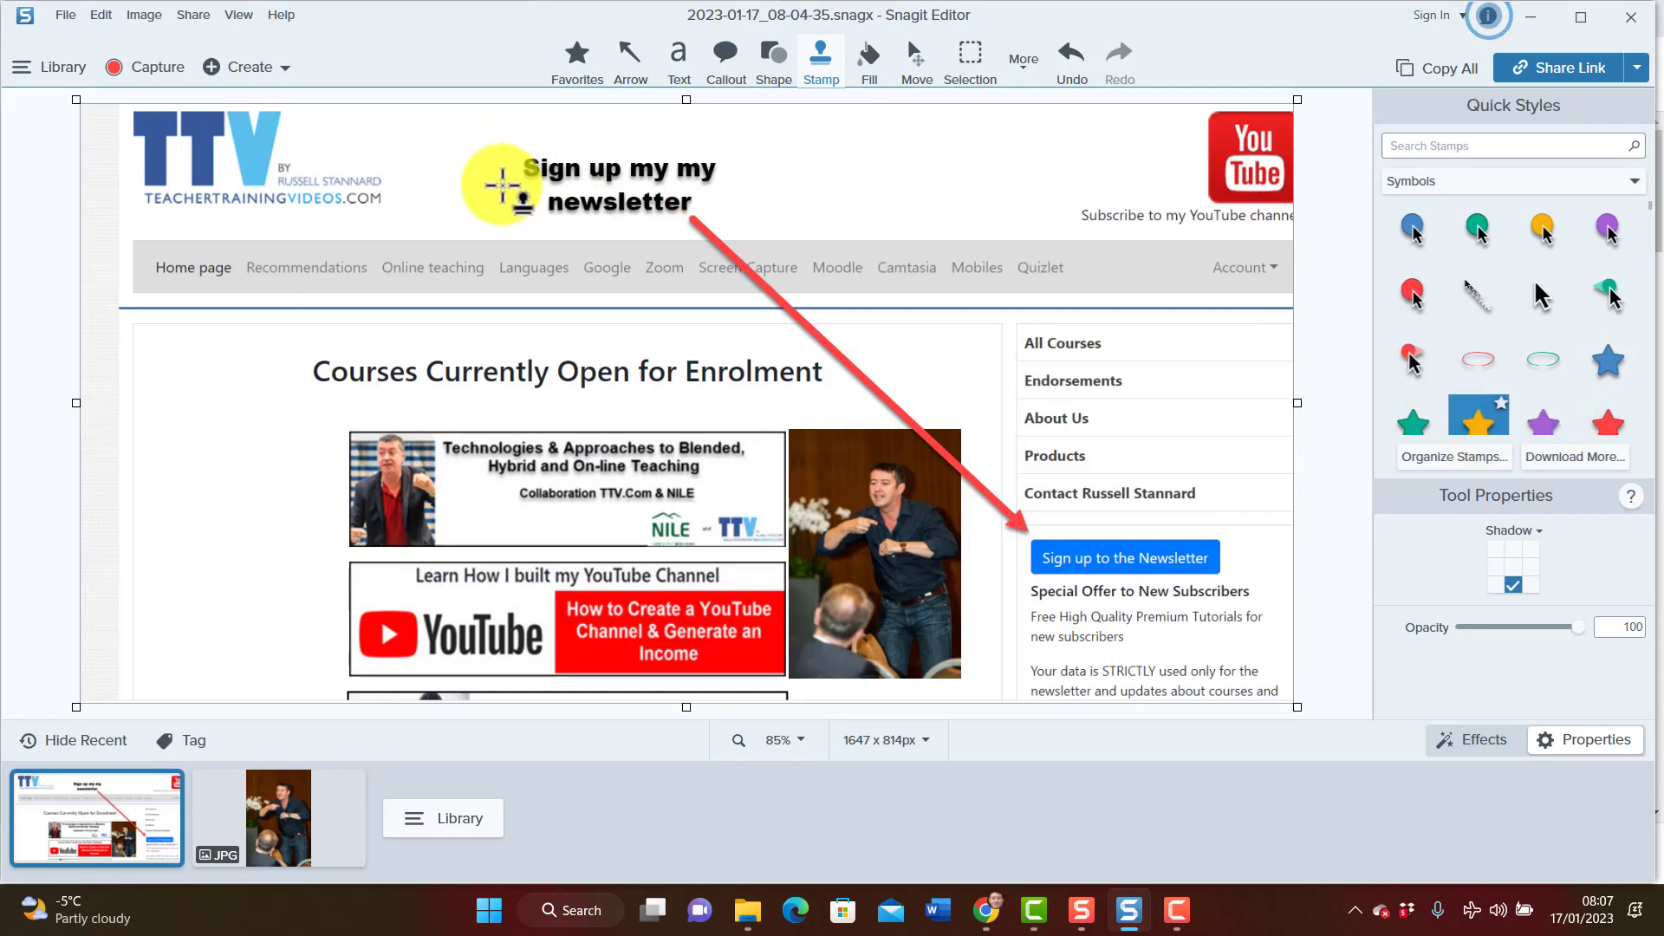
left_click(502, 185)
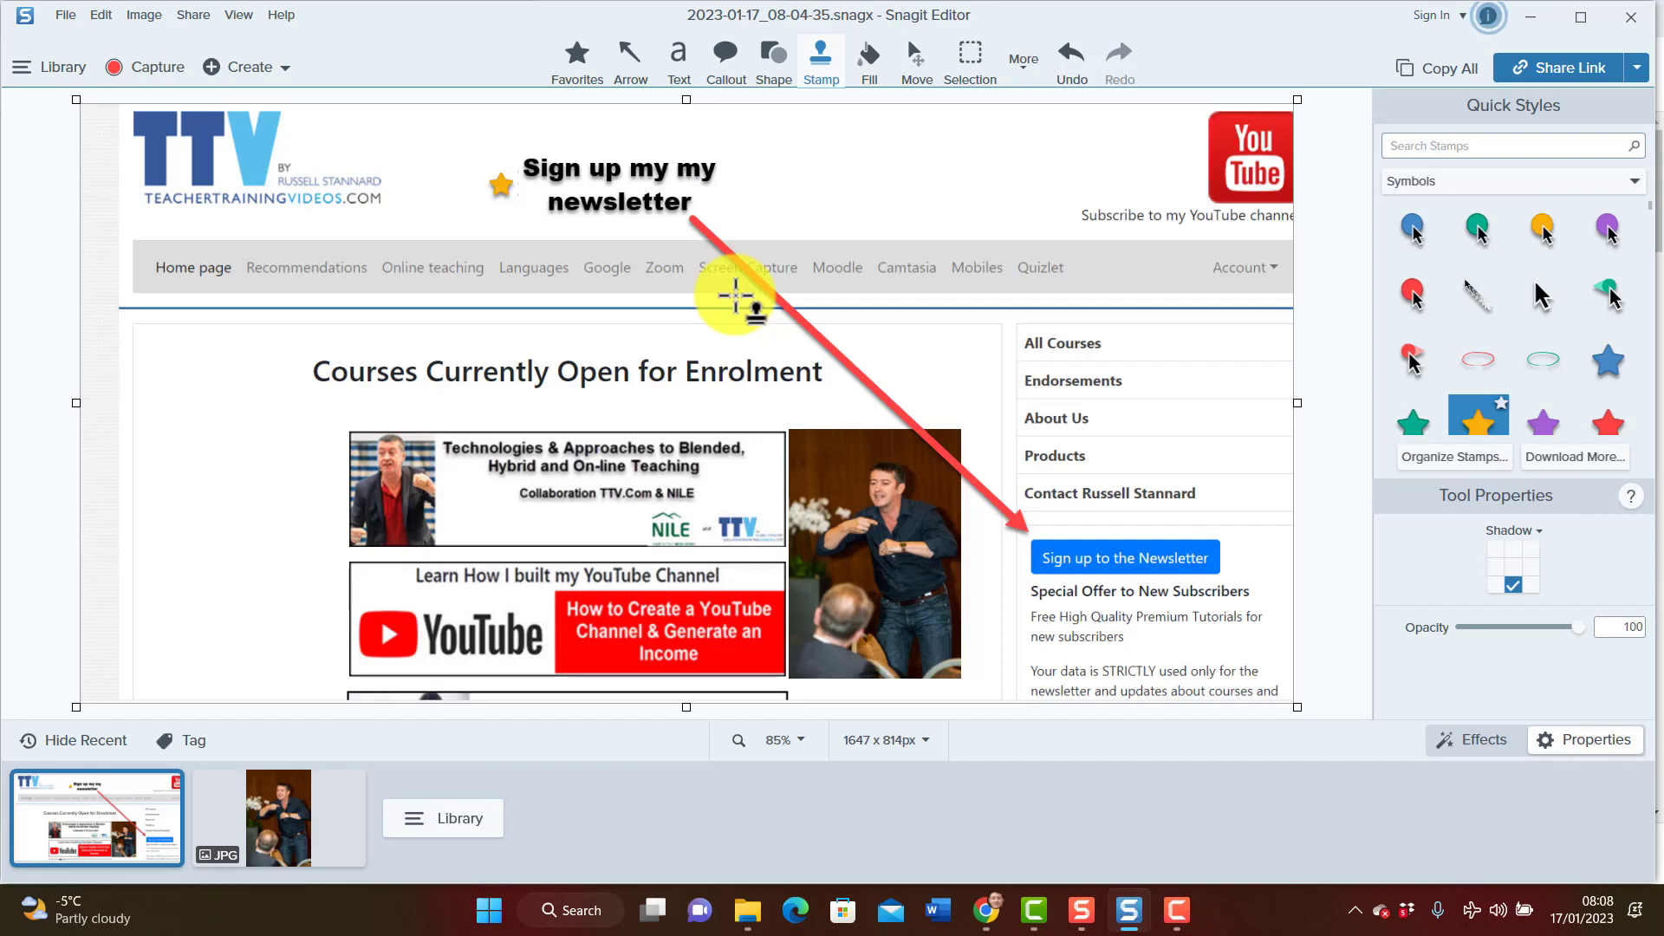
left_click(1023, 69)
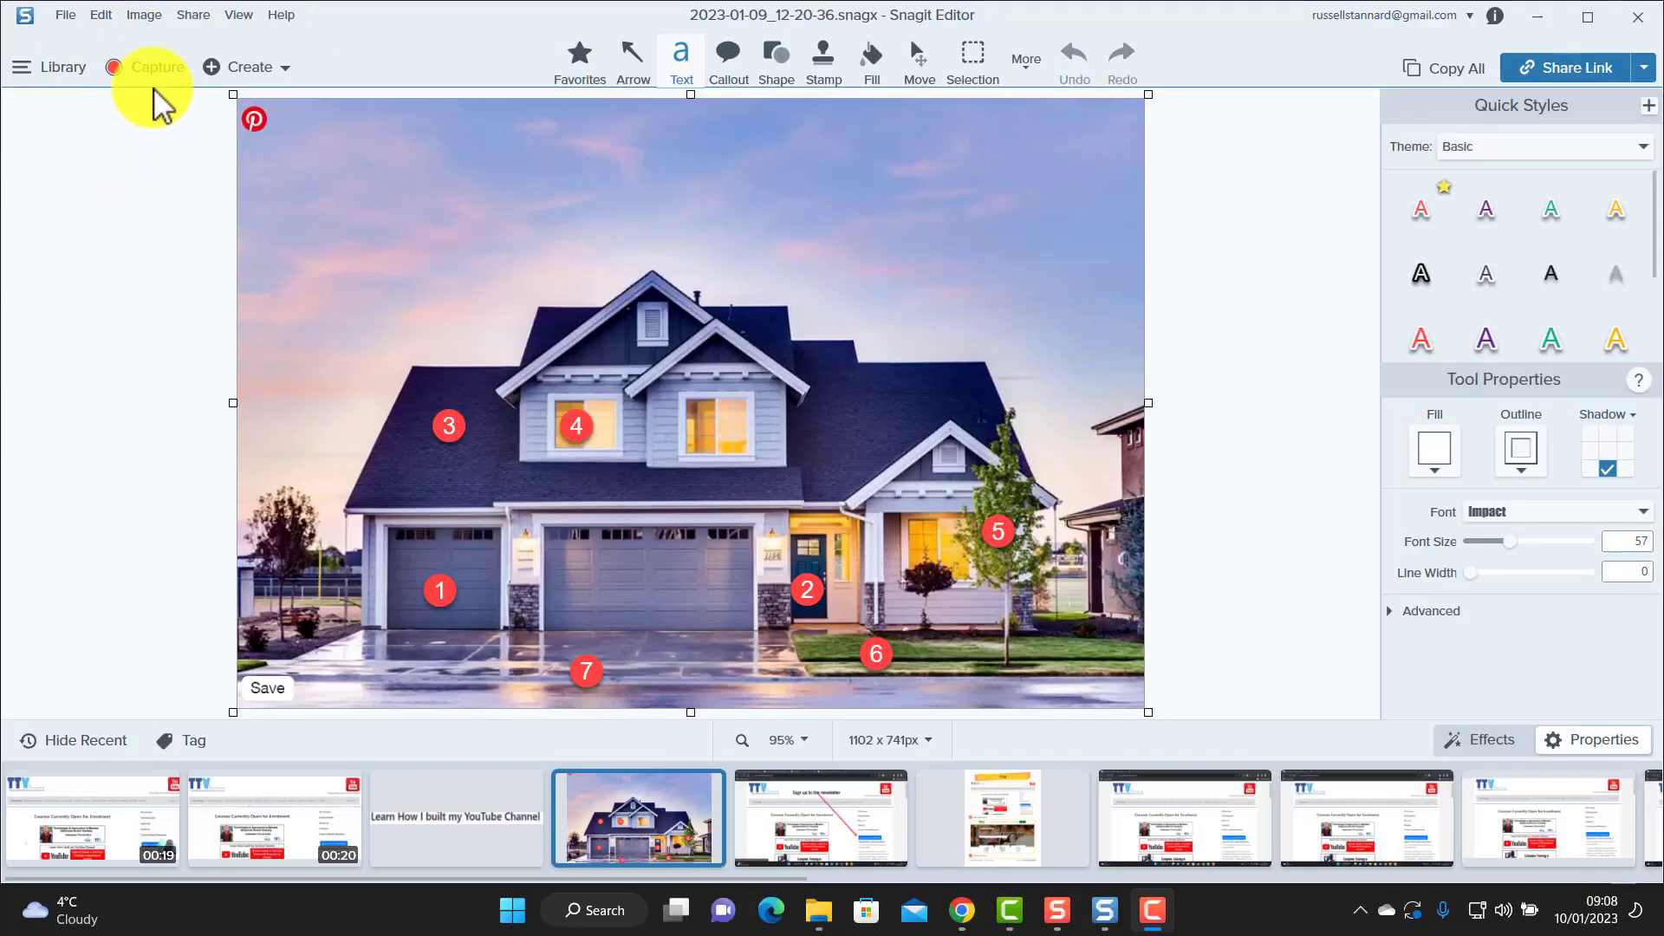
- Set up a Video Region capture with webcam recording on, shaped as a Circle
left_click(159, 78)
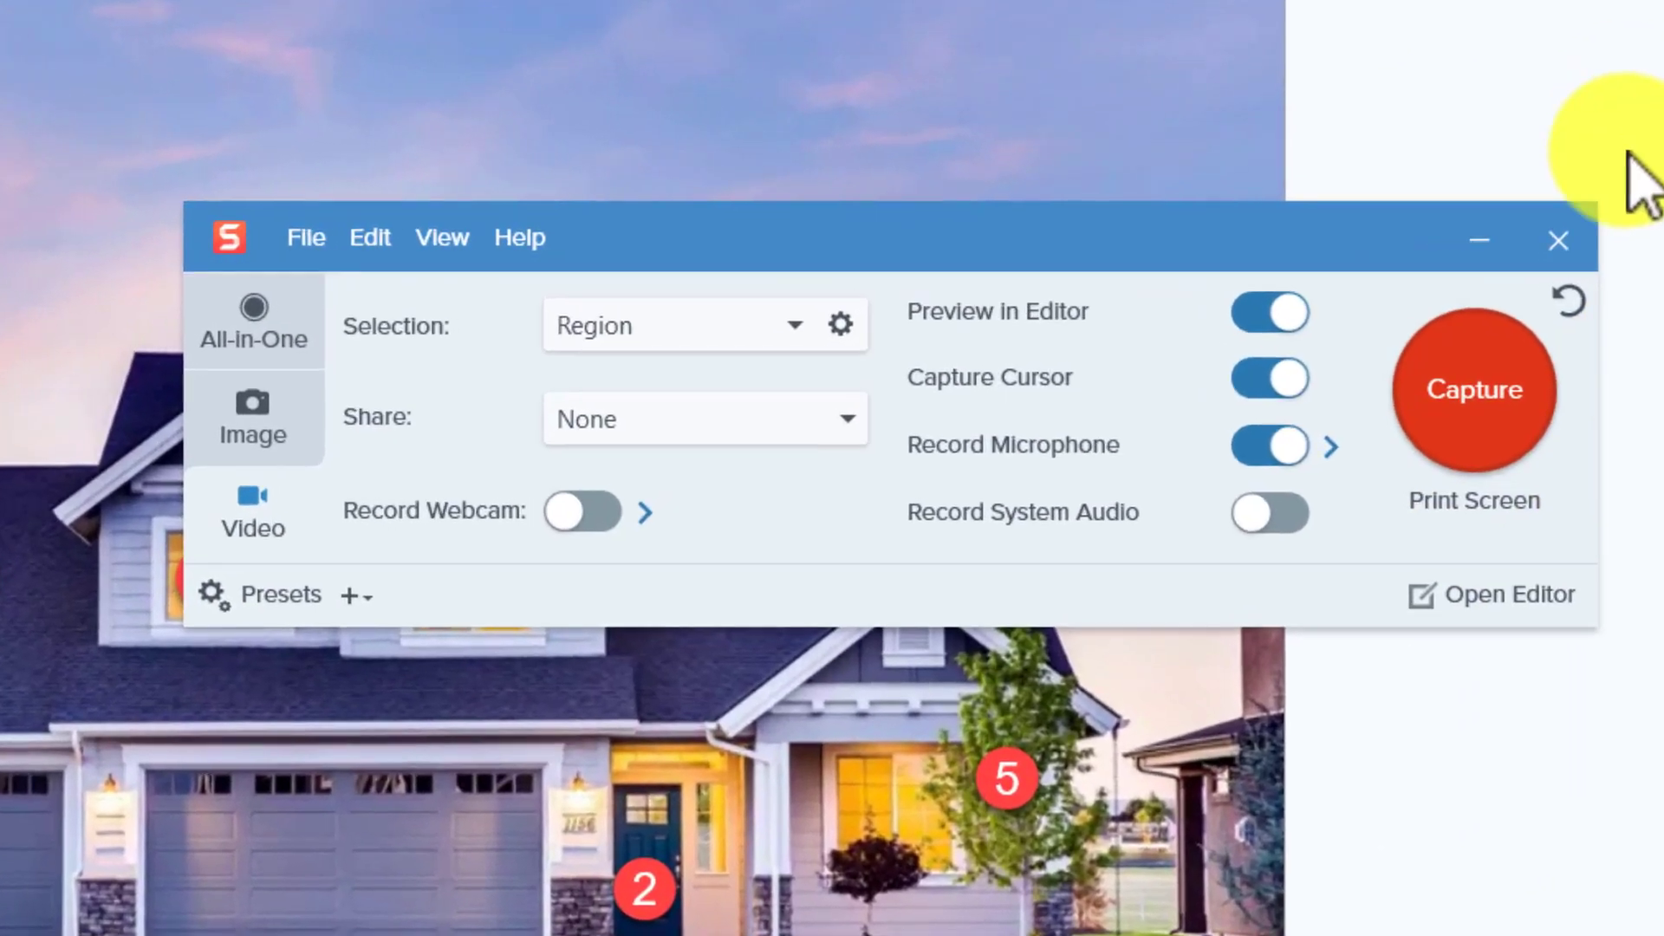
left_click(242, 511)
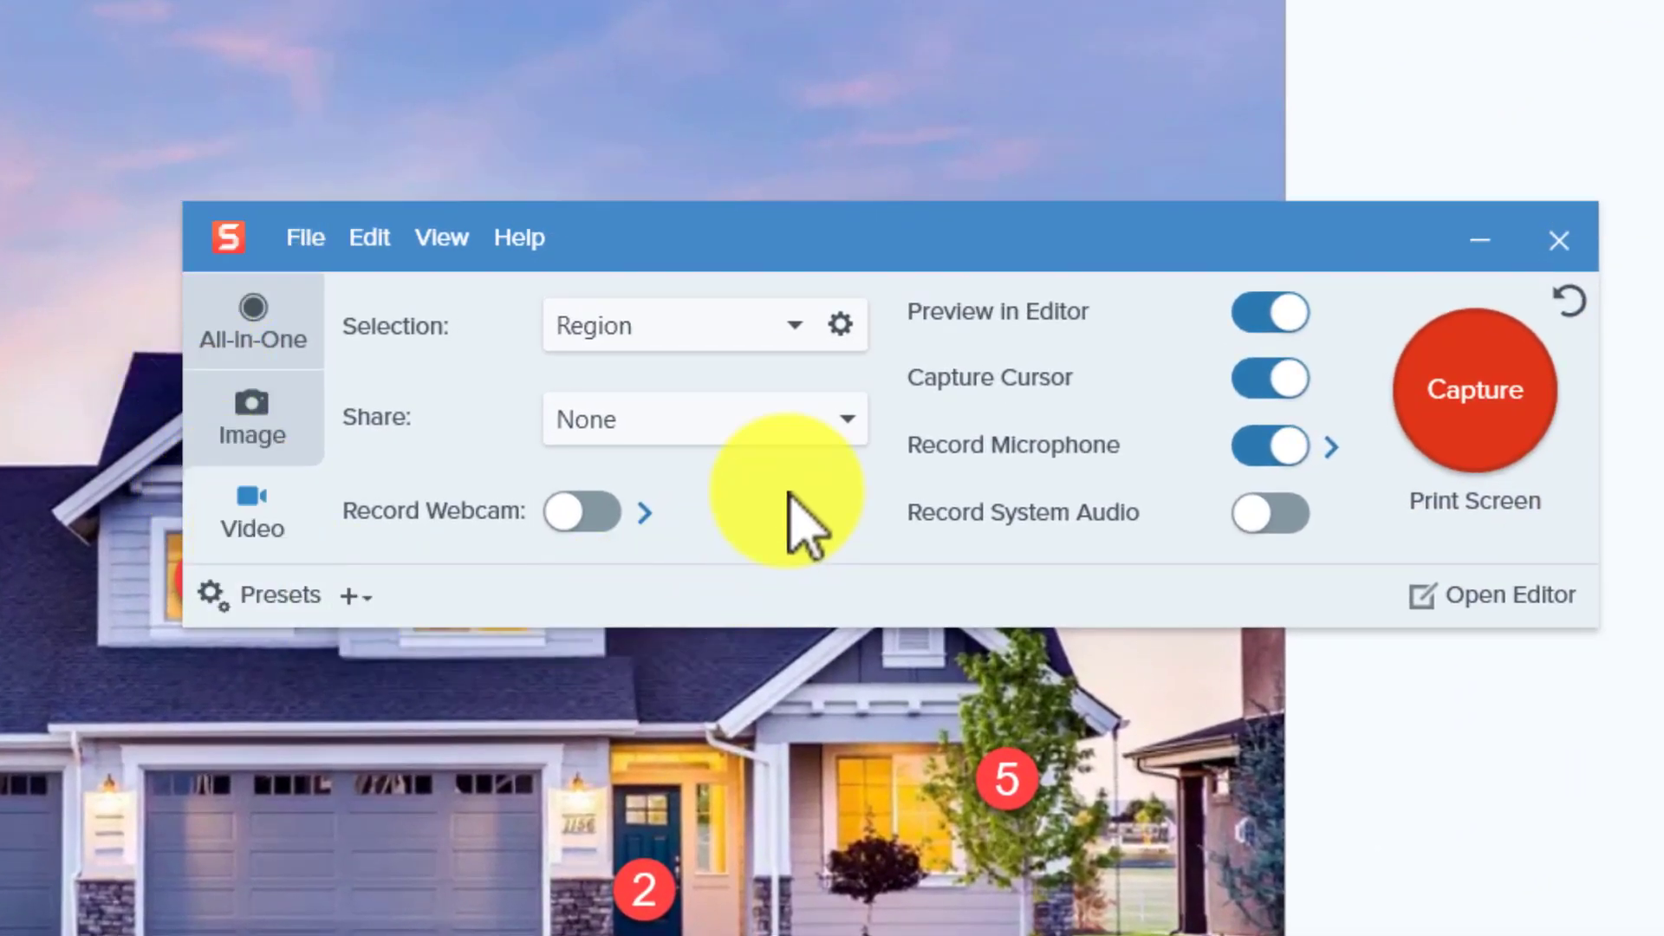
left_click(794, 326)
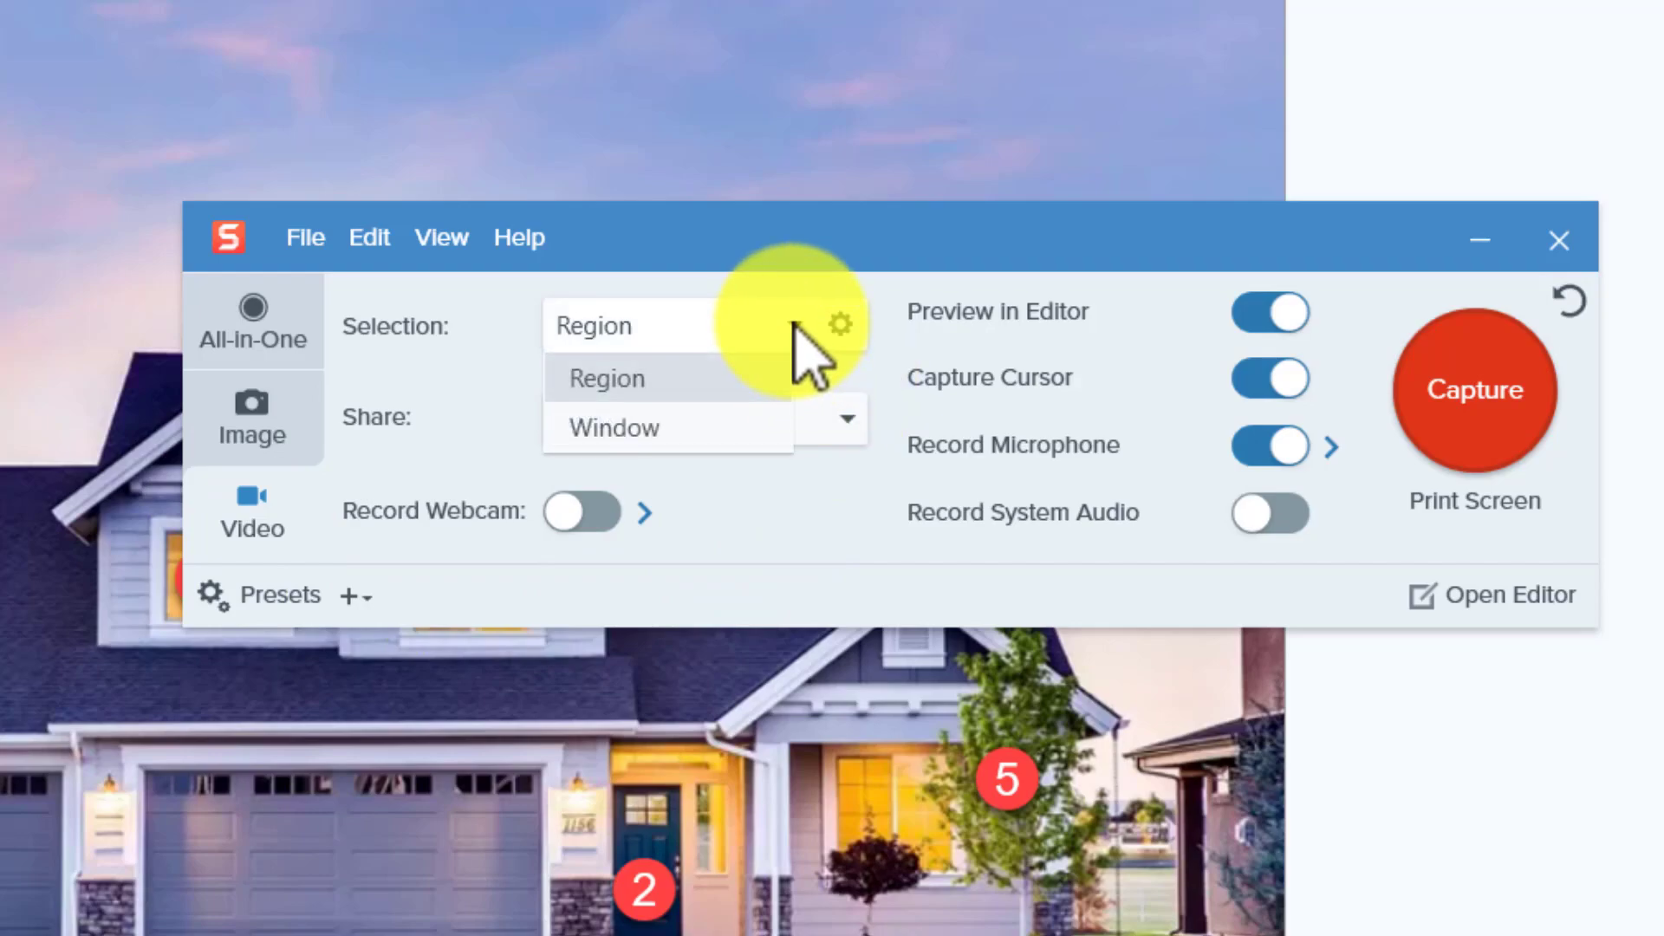
left_click(631, 383)
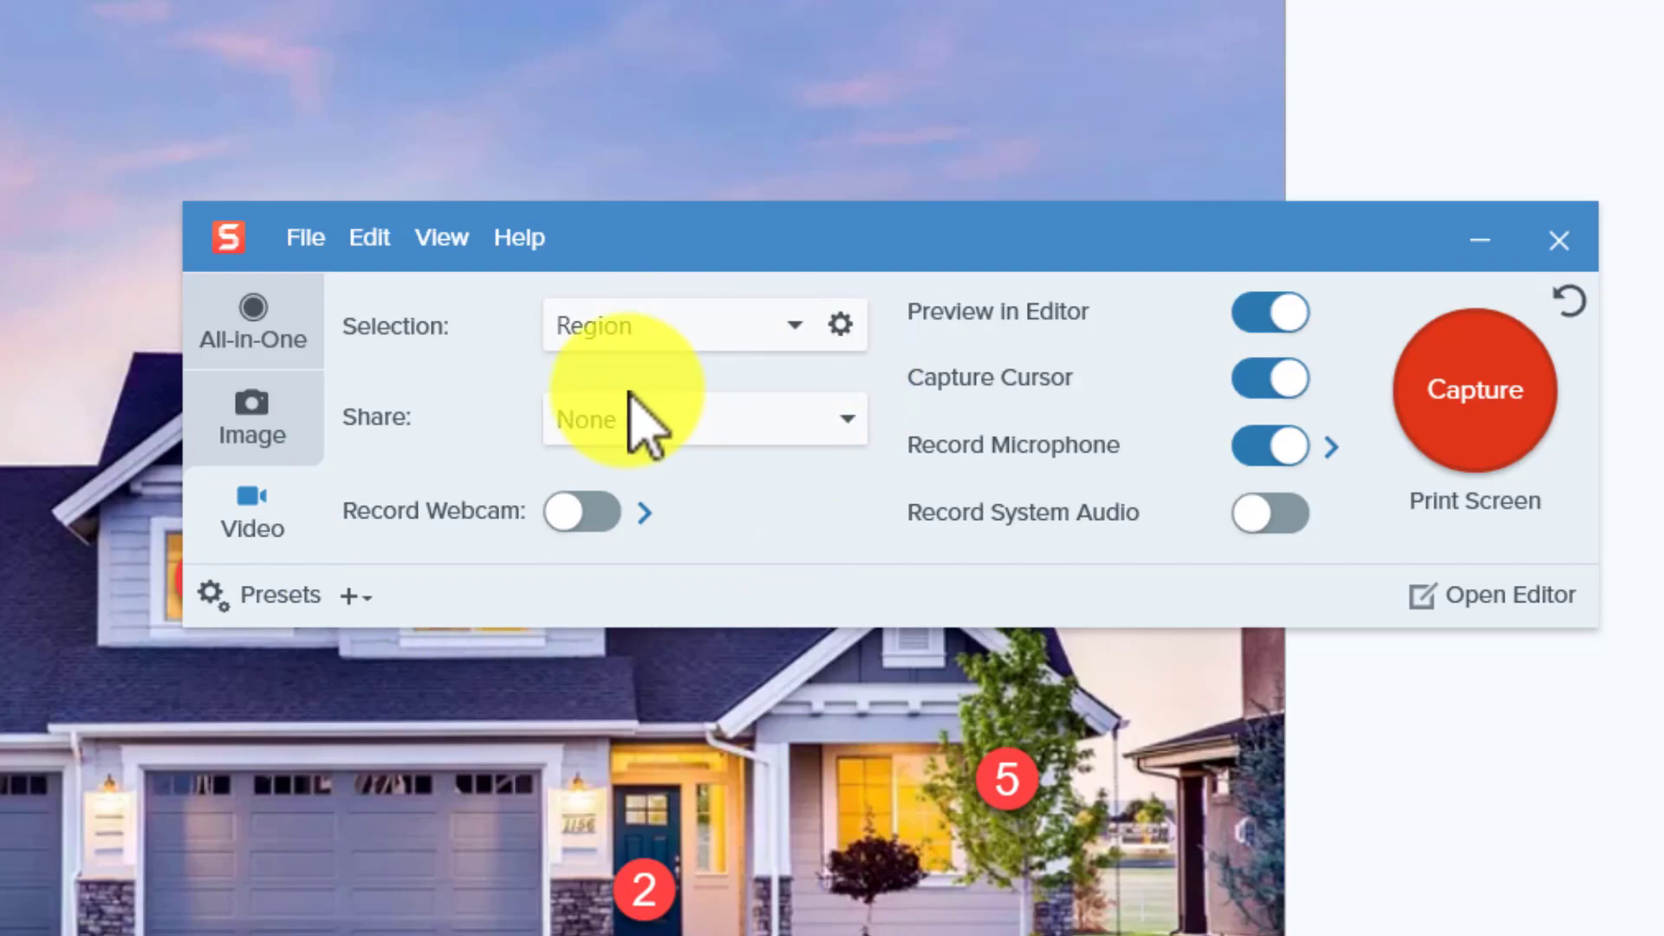
left_click(617, 515)
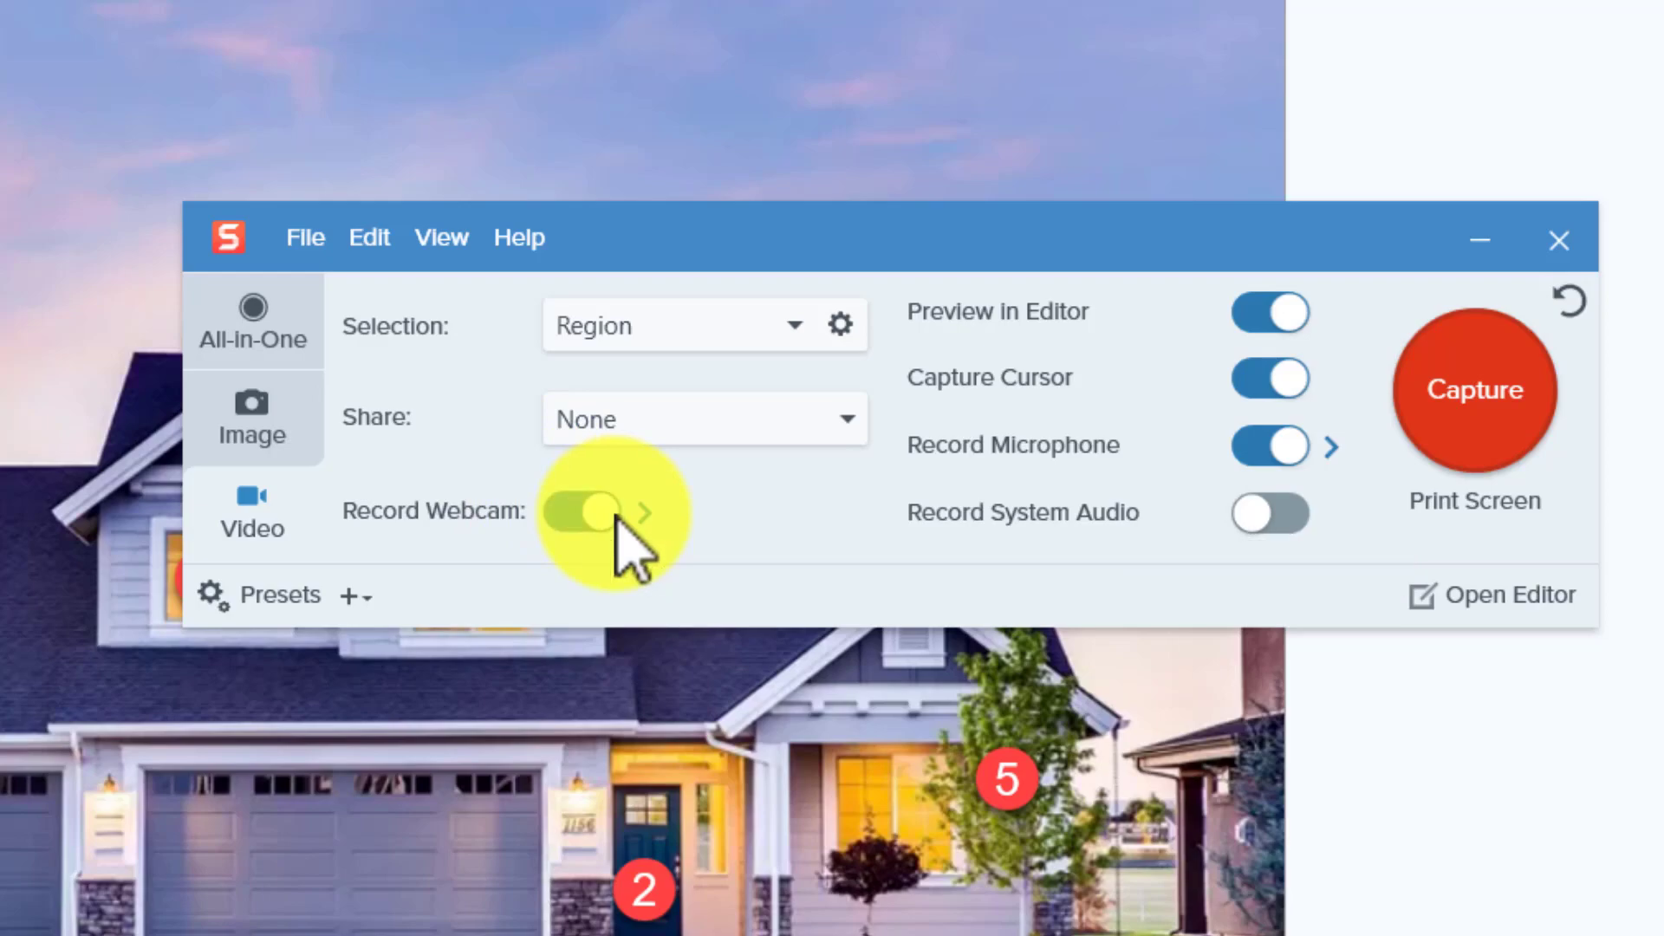
mouse_move(647, 516)
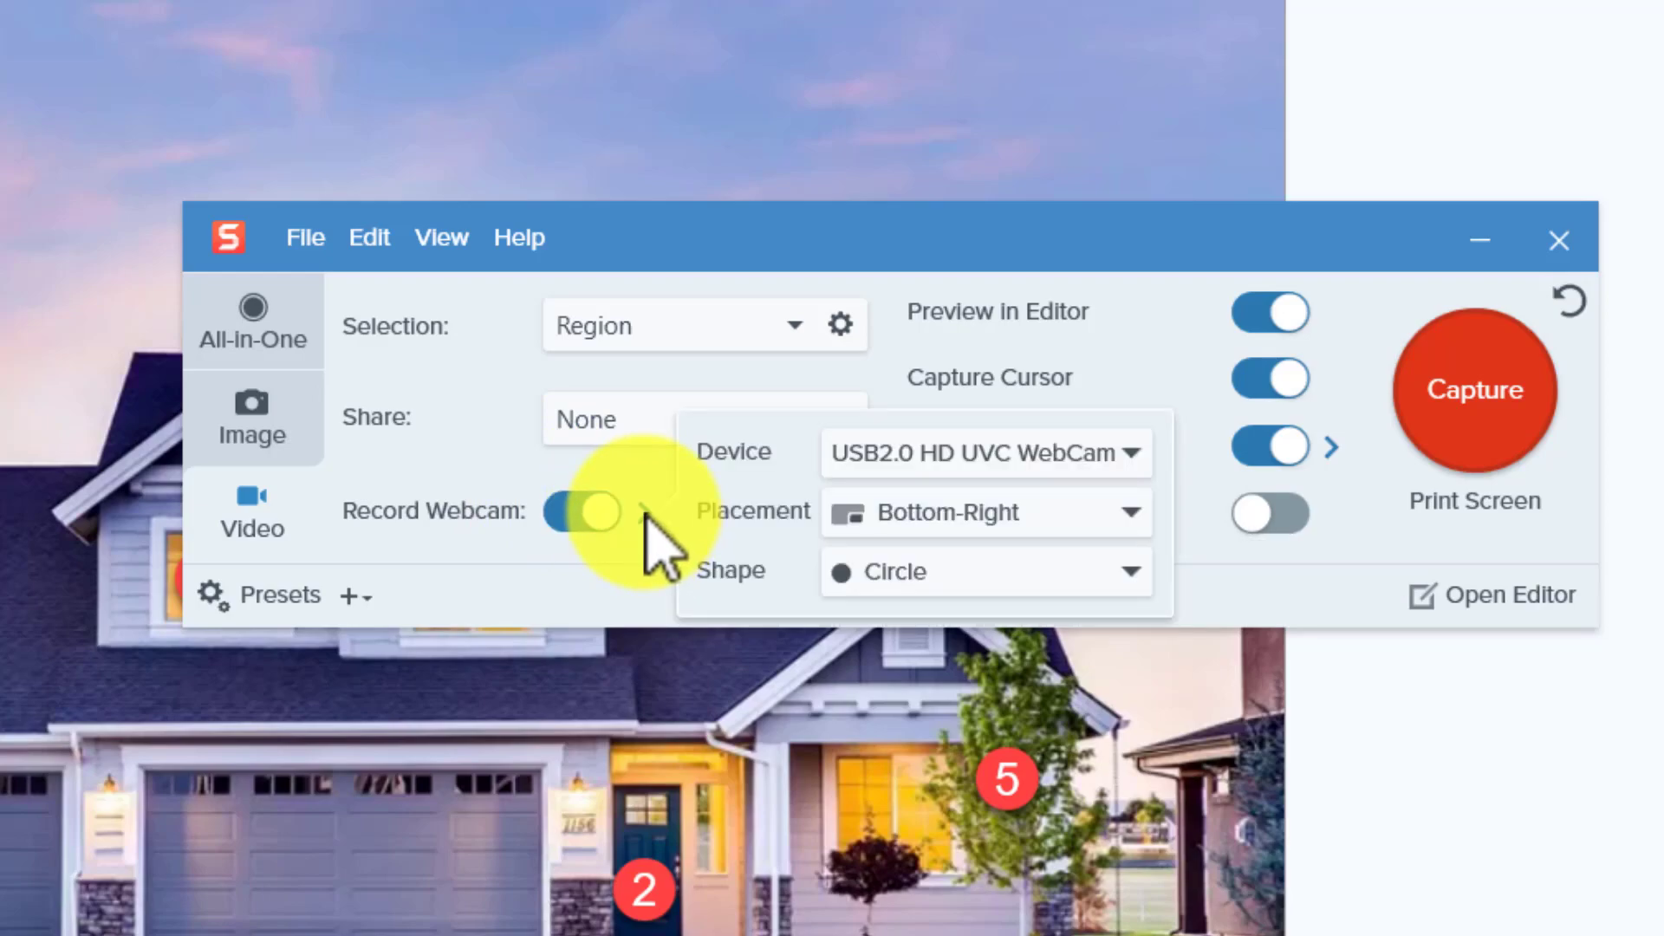
left_click(1131, 572)
left_click(919, 629)
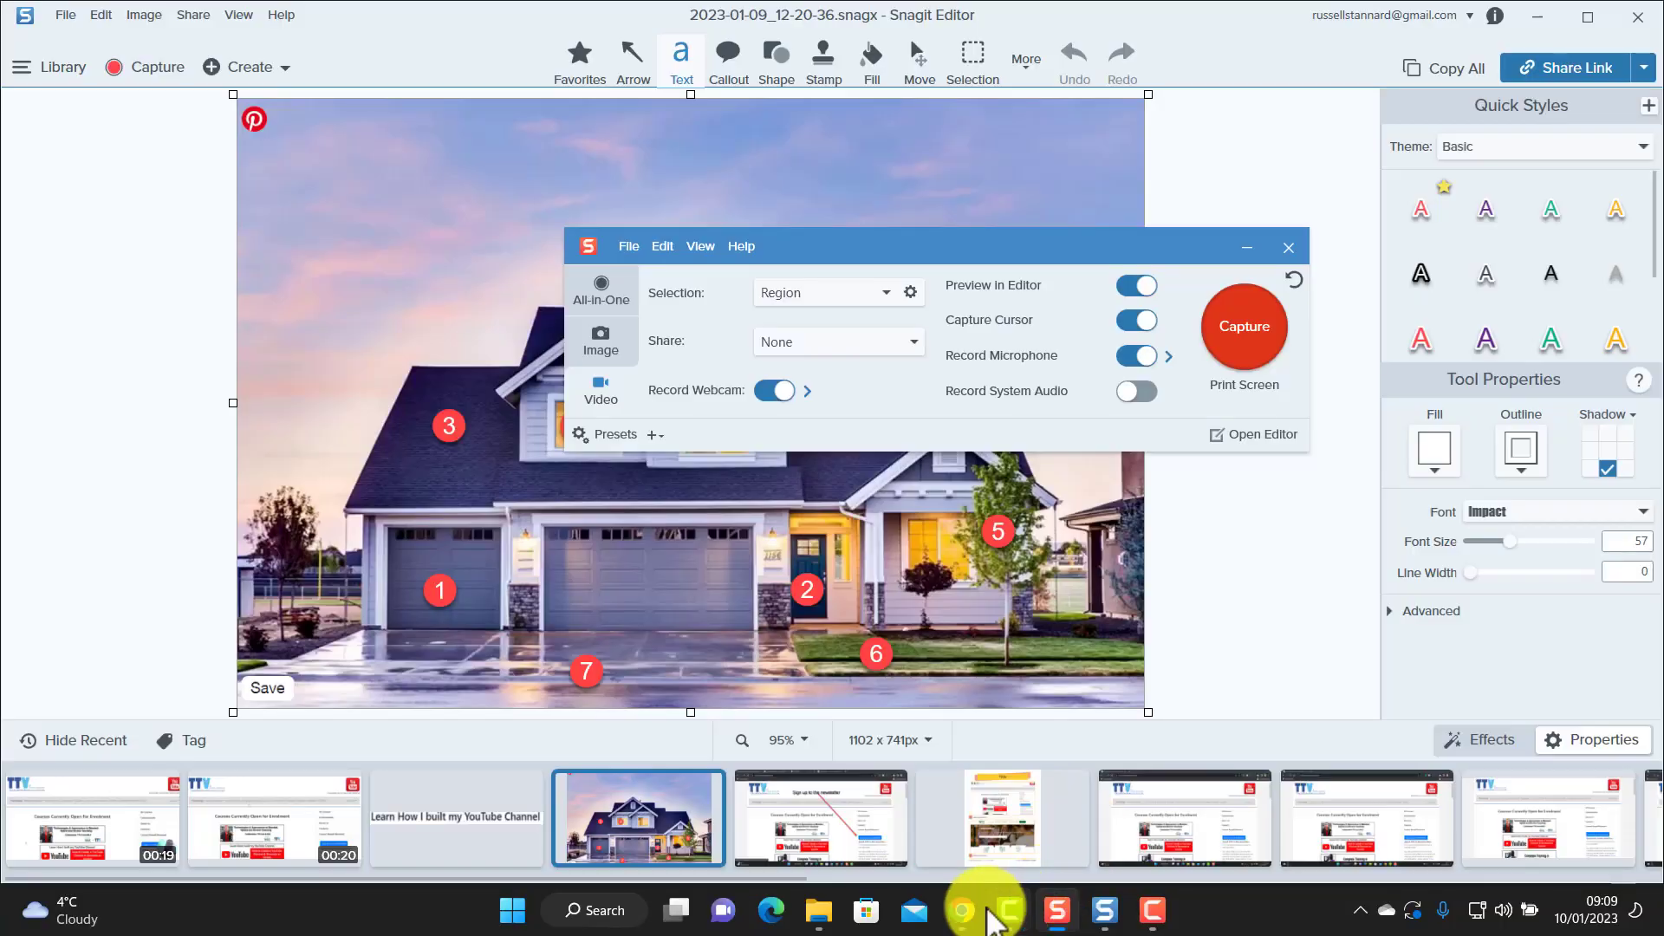
- Select a 1654 x 764 region of the Teacher Training Videos home page for video capture
left_click(964, 914)
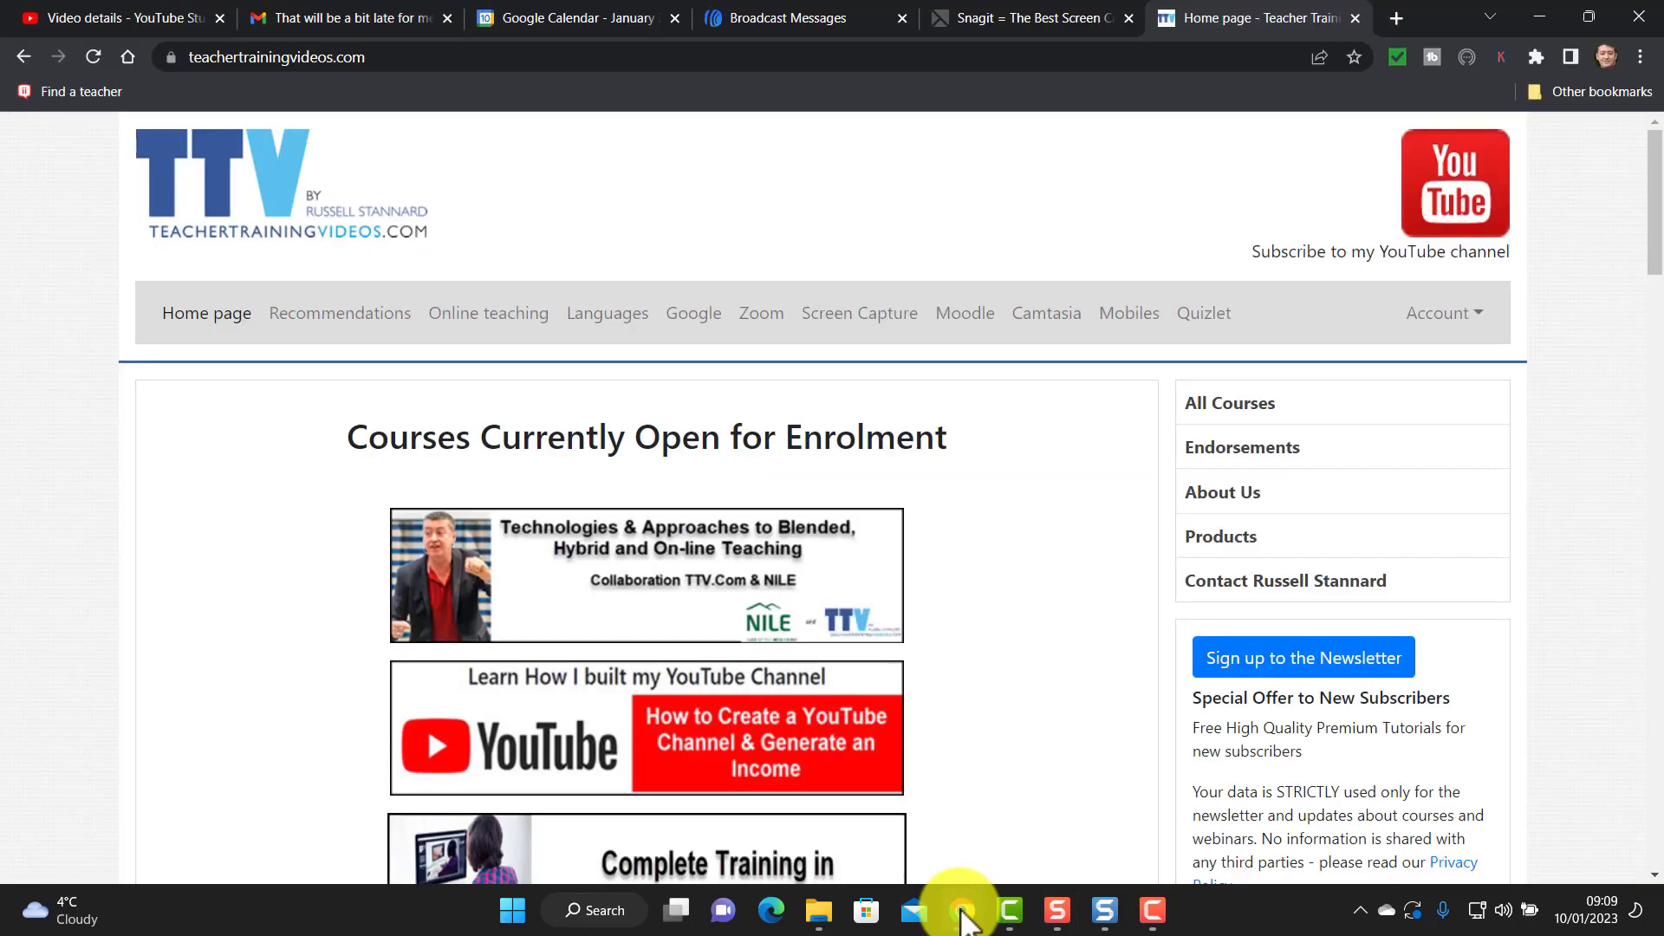
mouse_move(1099, 920)
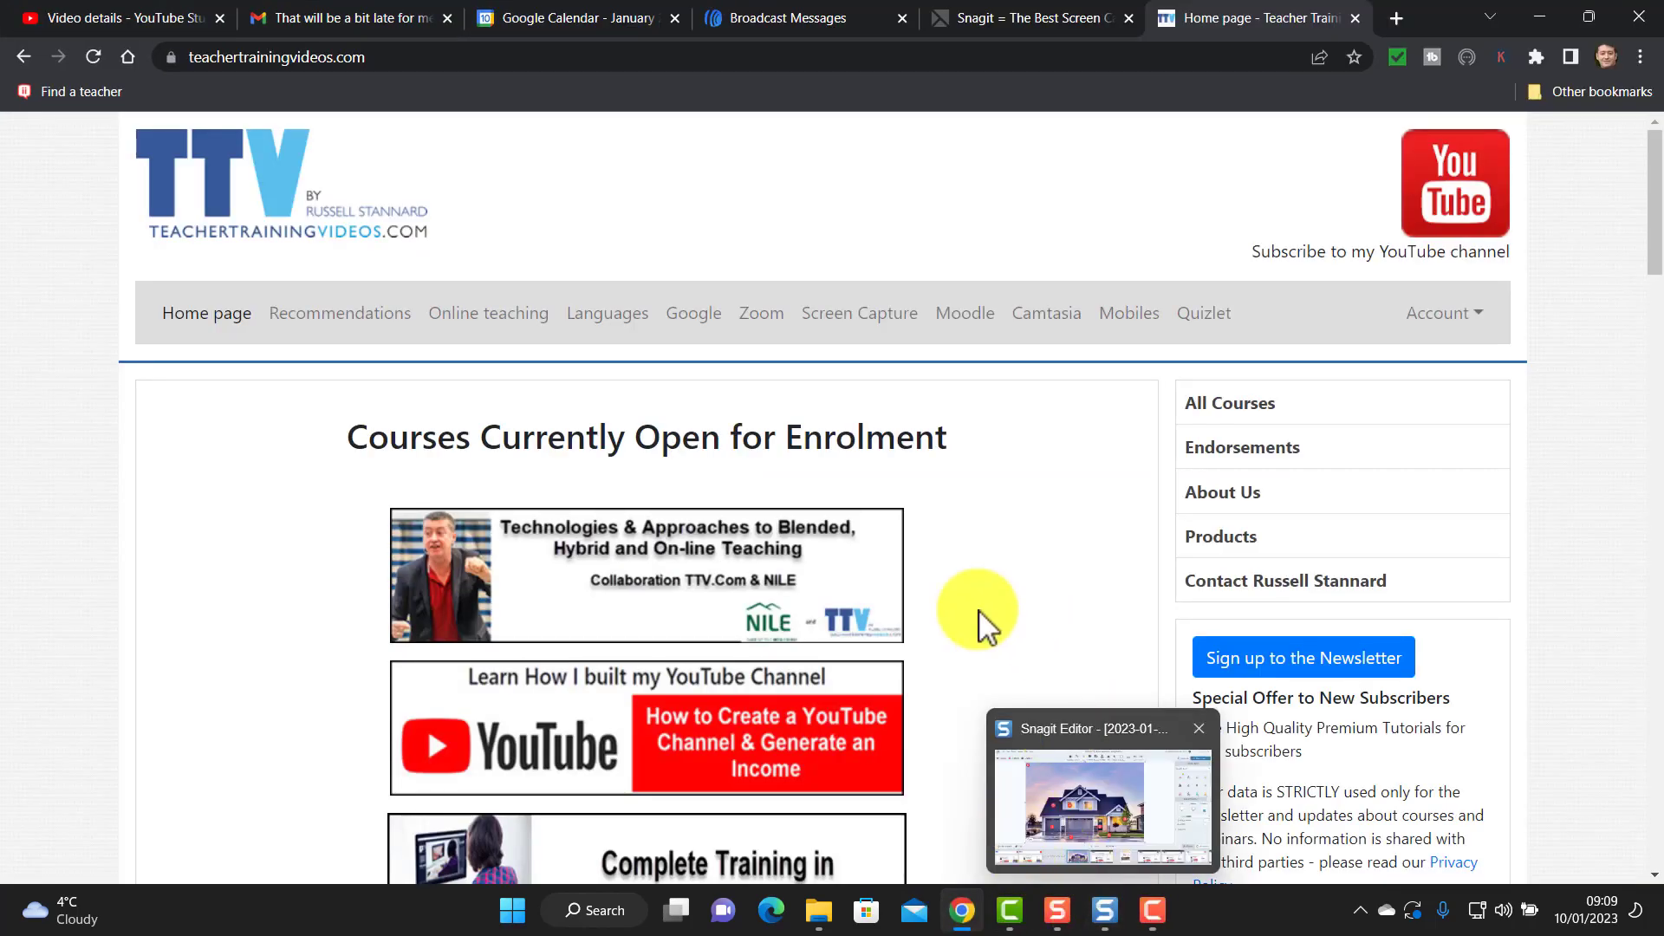
left_click(1054, 906)
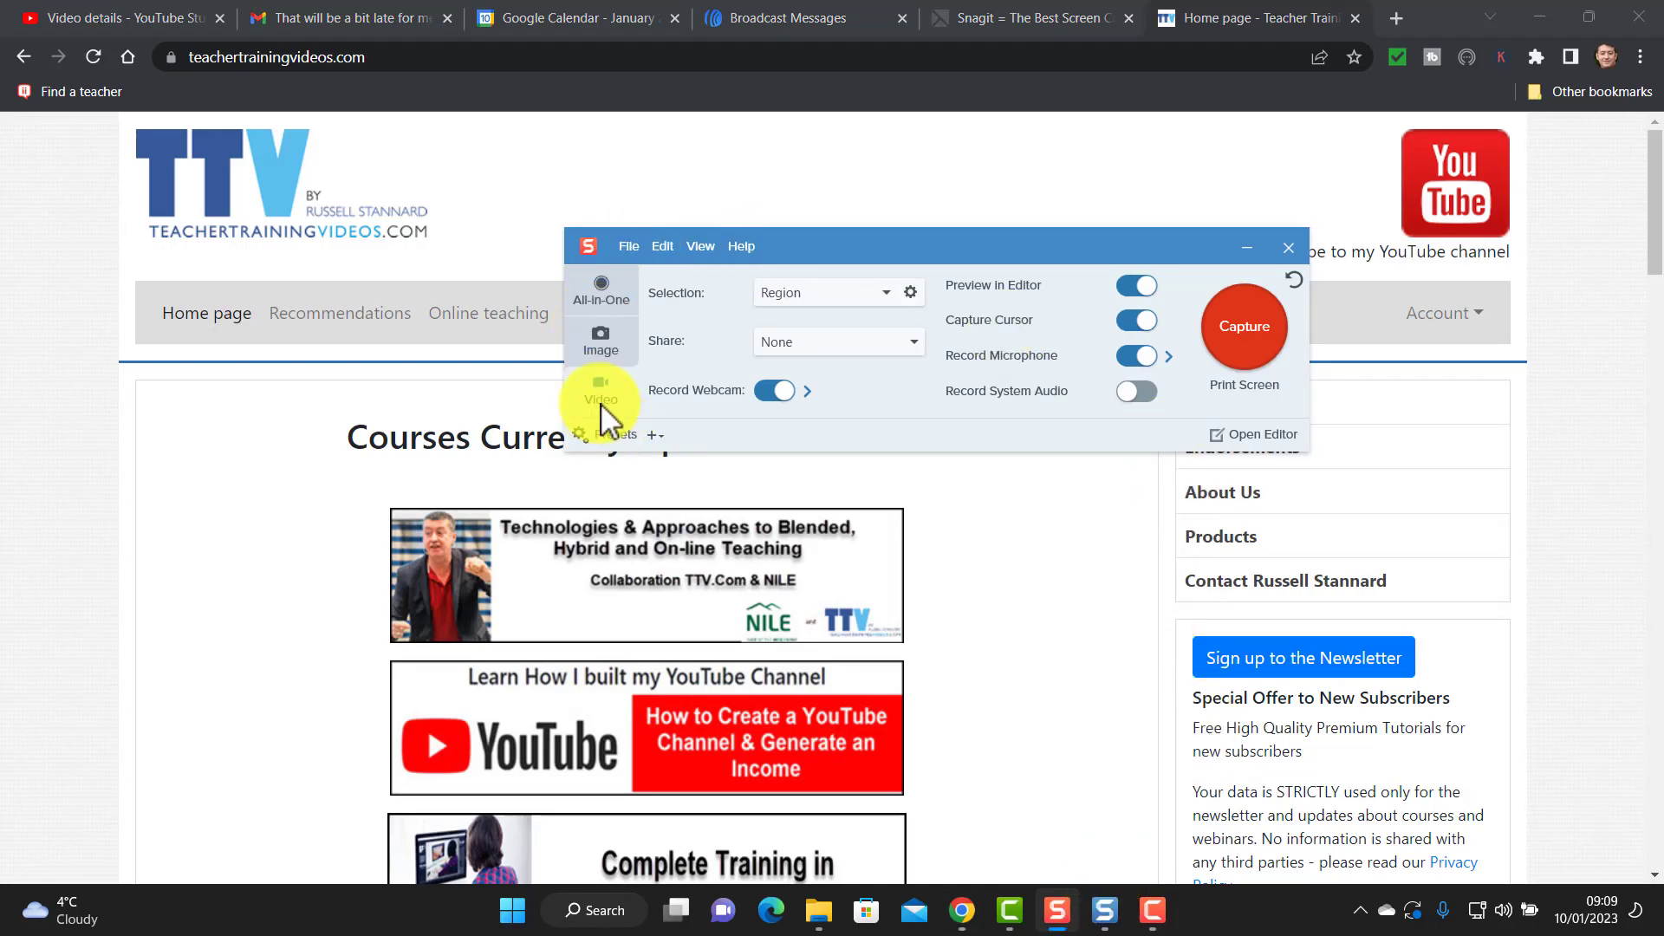
left_click(1246, 327)
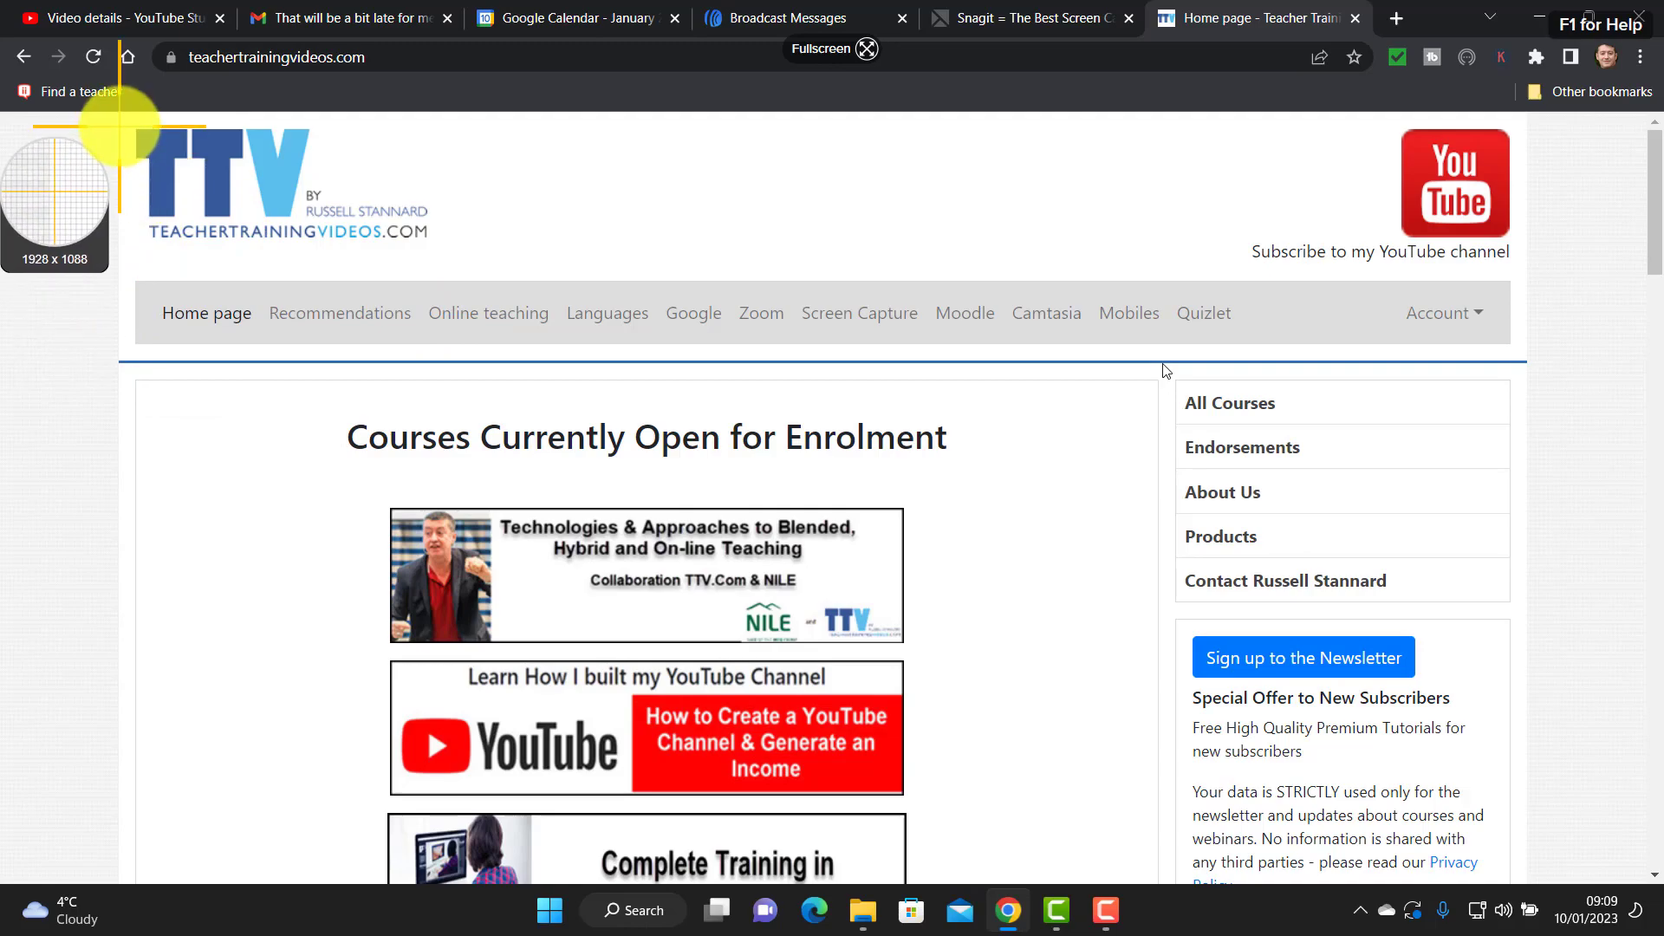
left_click_drag(124, 119, 1557, 783)
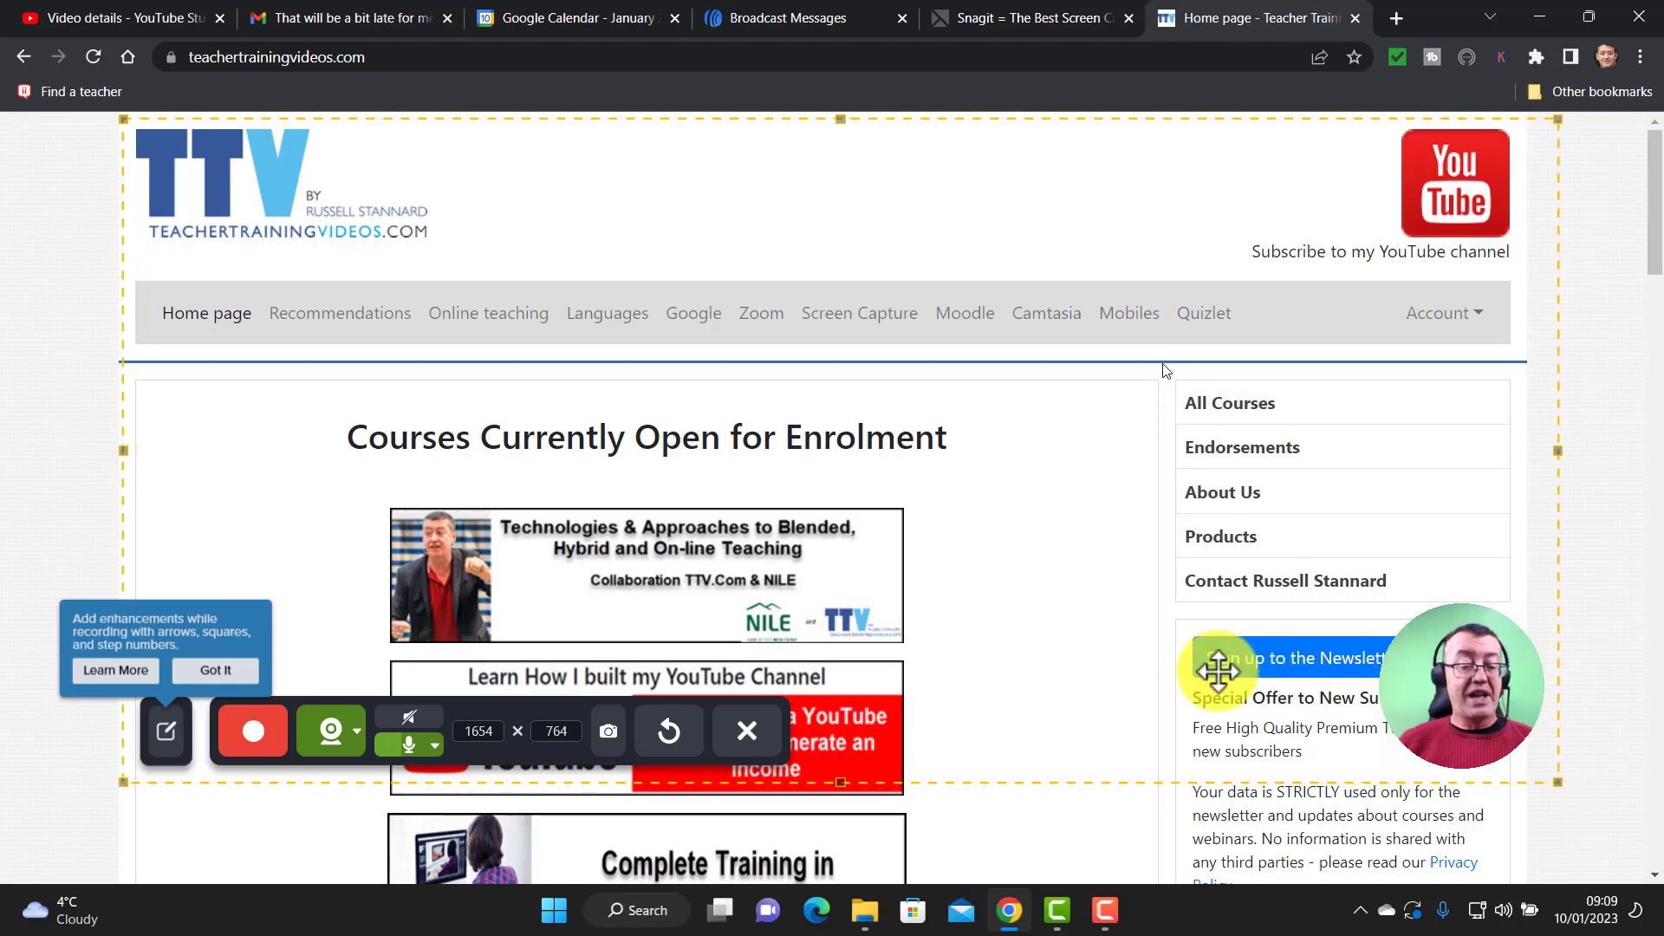
- Record about 13 seconds of the home page with webcam, pause with Shift+F9, then stop
left_click(254, 731)
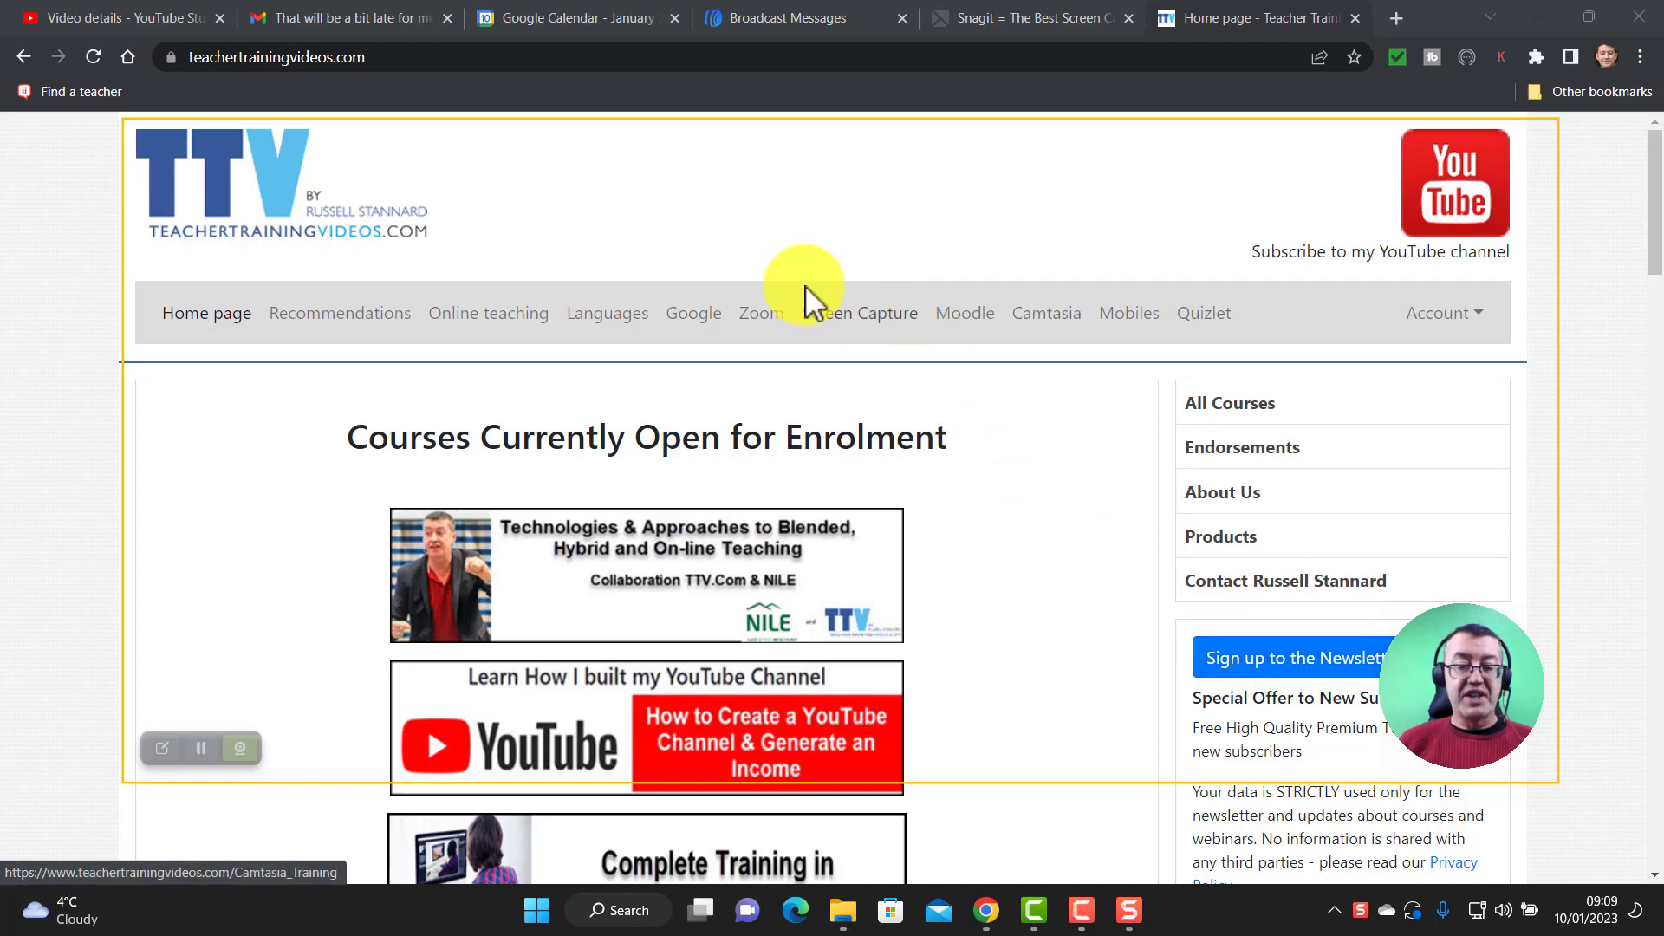
key("shift+F9")
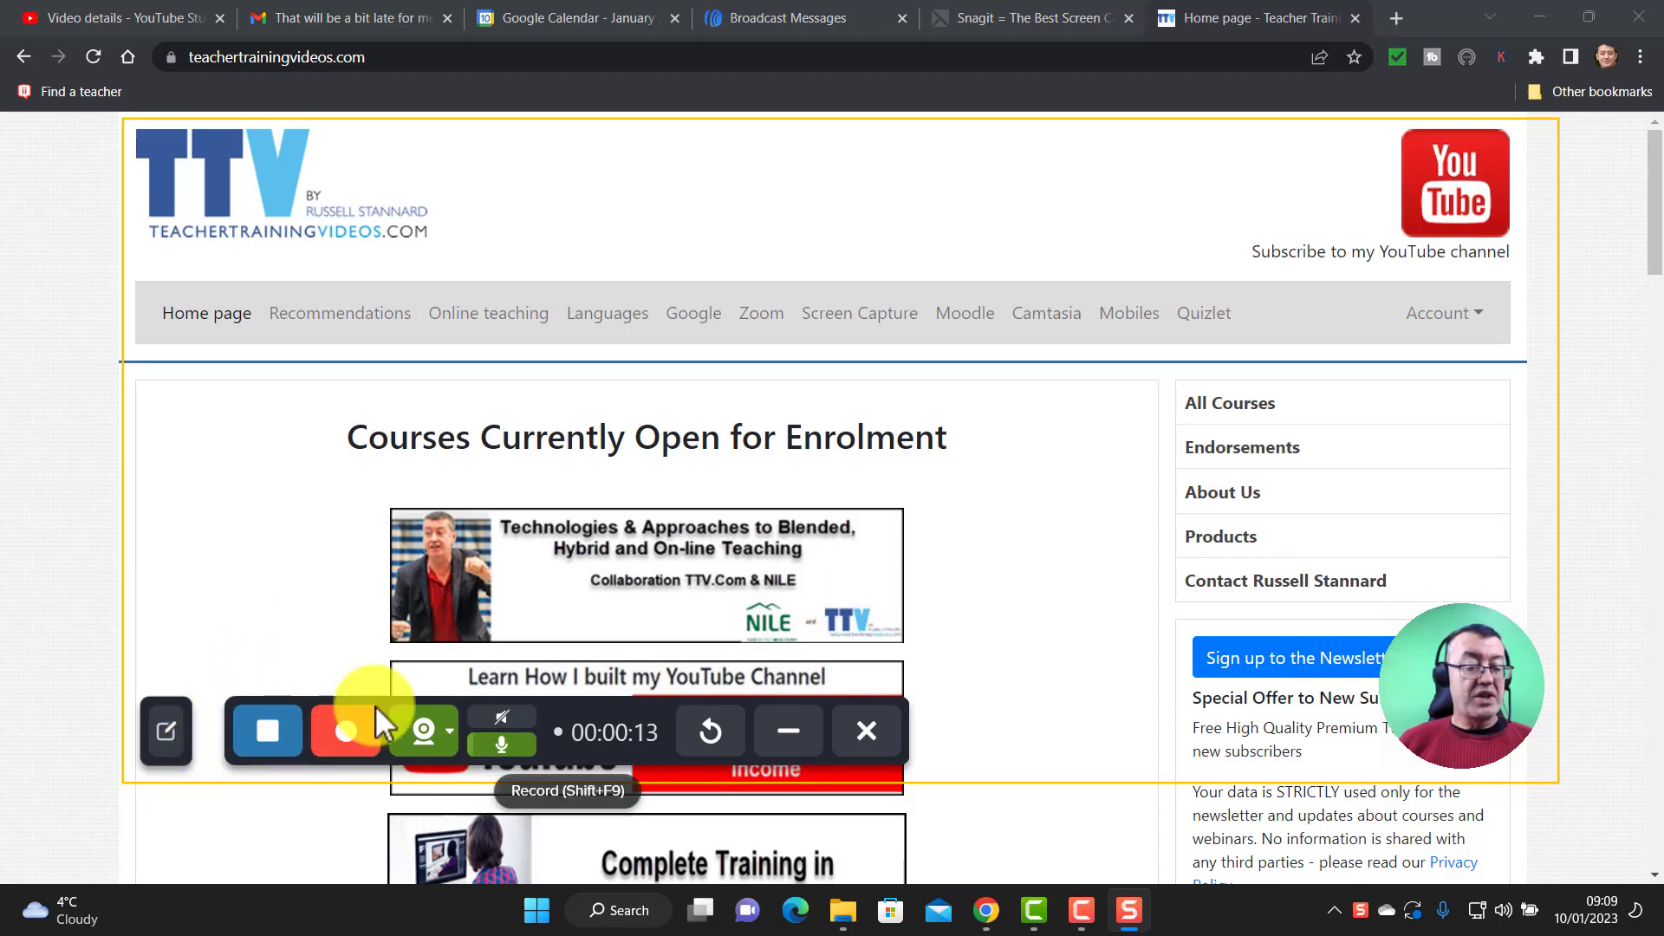
left_click(267, 728)
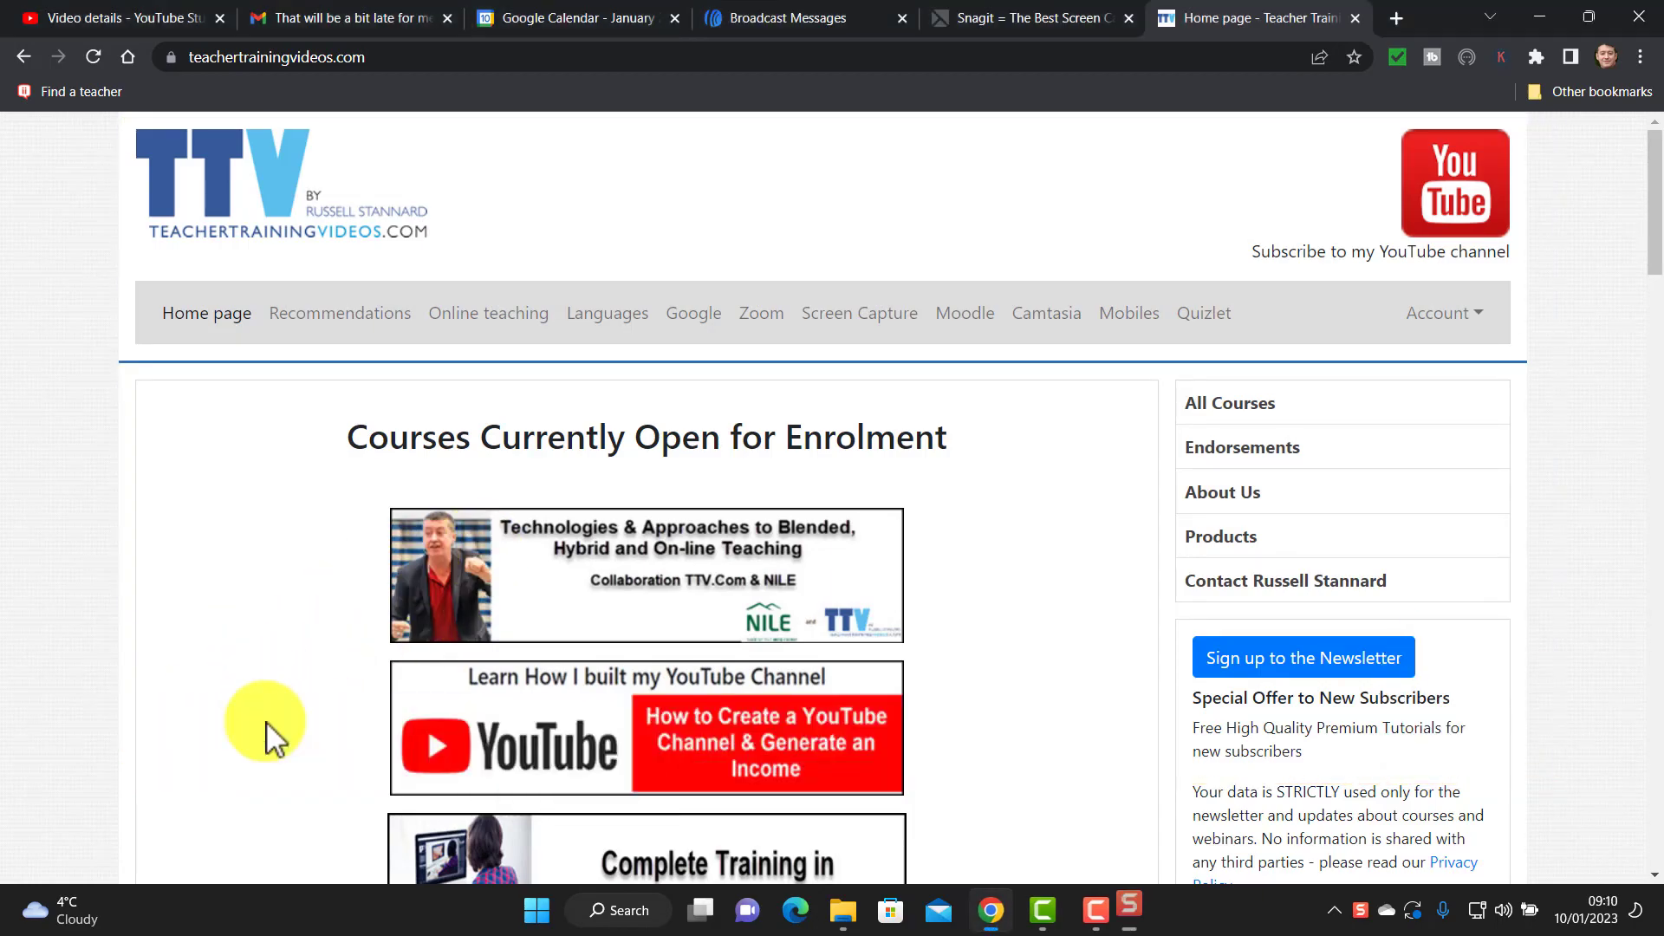
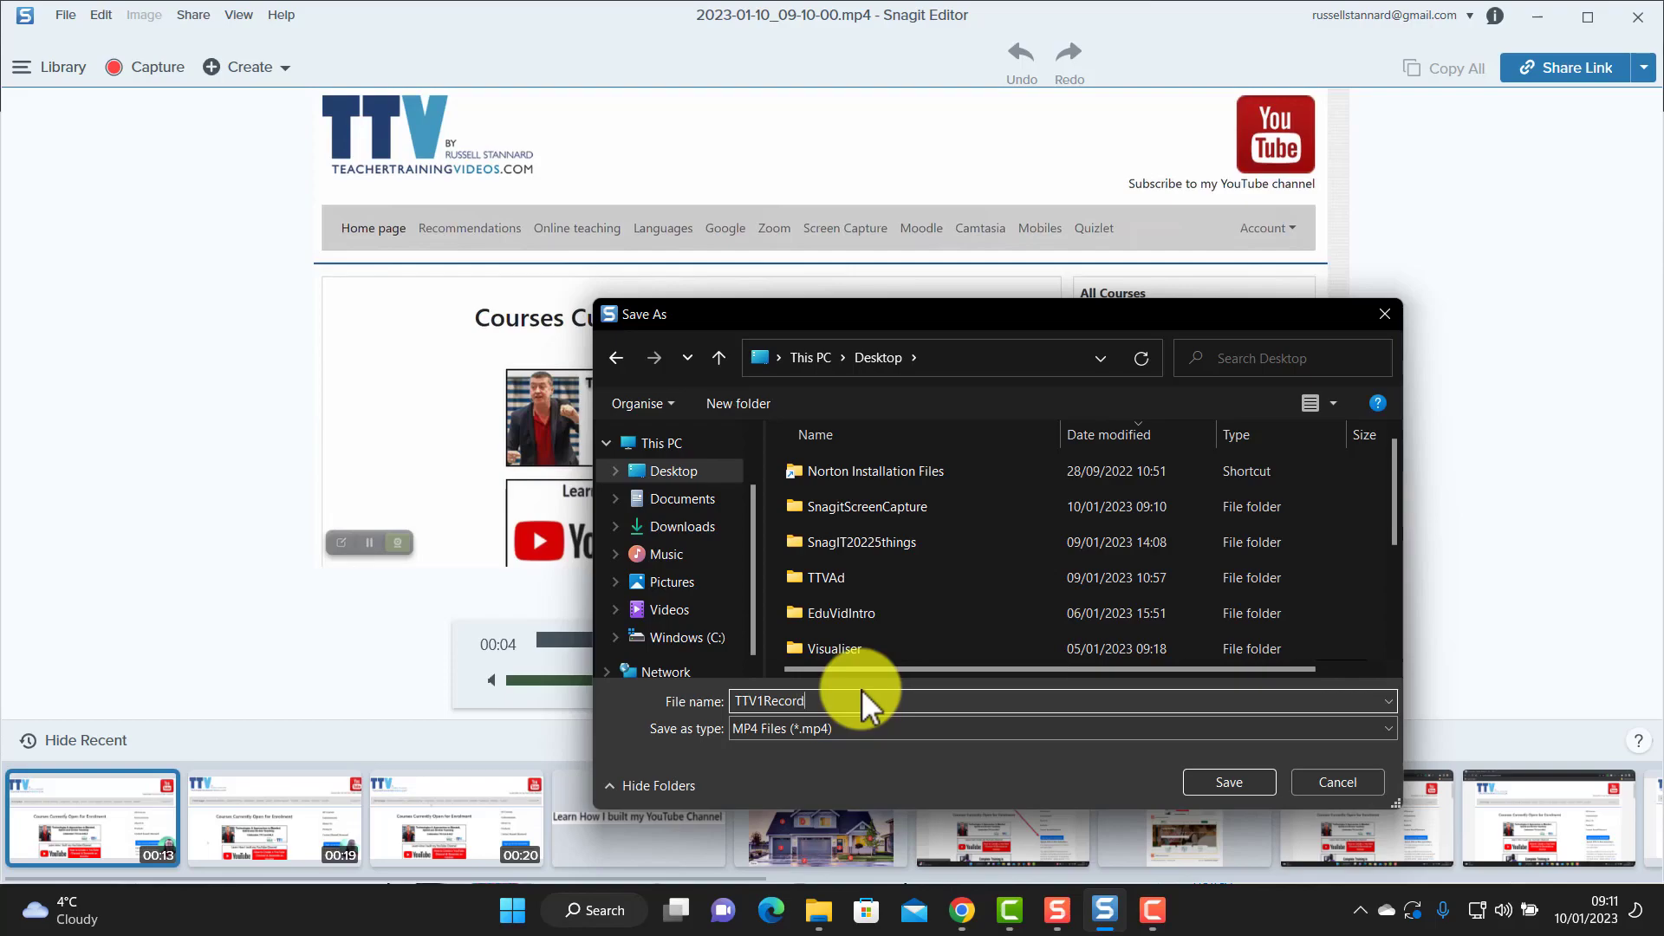
- Confirm the Save As dialog to write TTV1Record.mp4 to the Desktop
left_click(1231, 783)
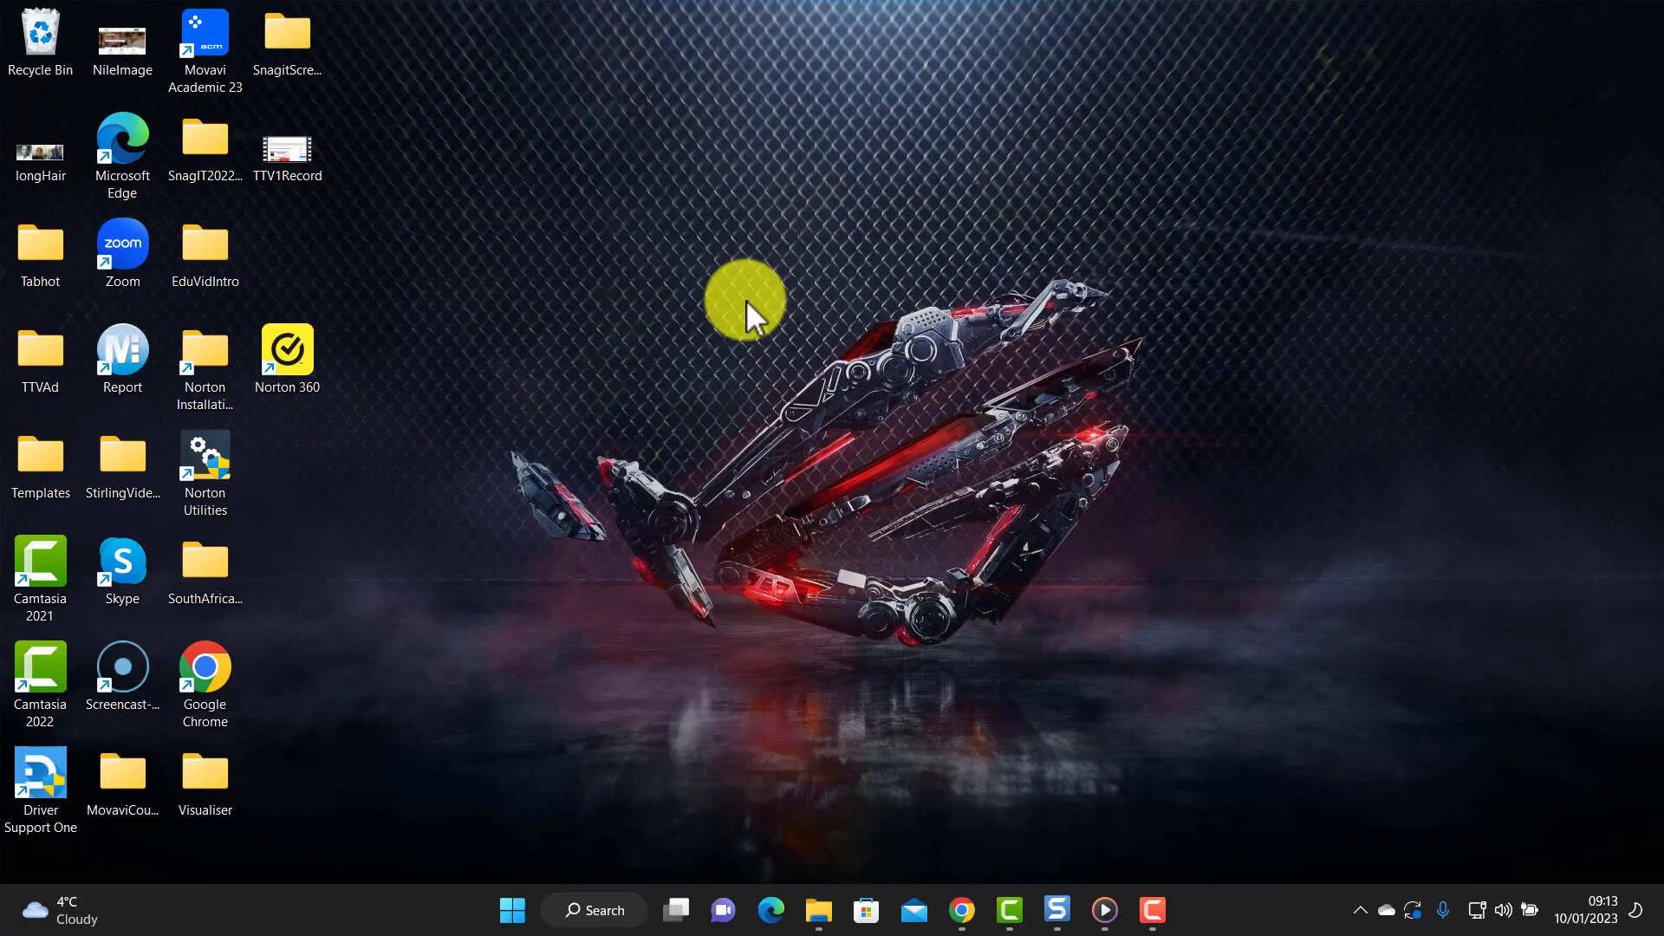
- Play TTV1Record.mp4 from the desktop in Media Player, then pause it
double_click(289, 150)
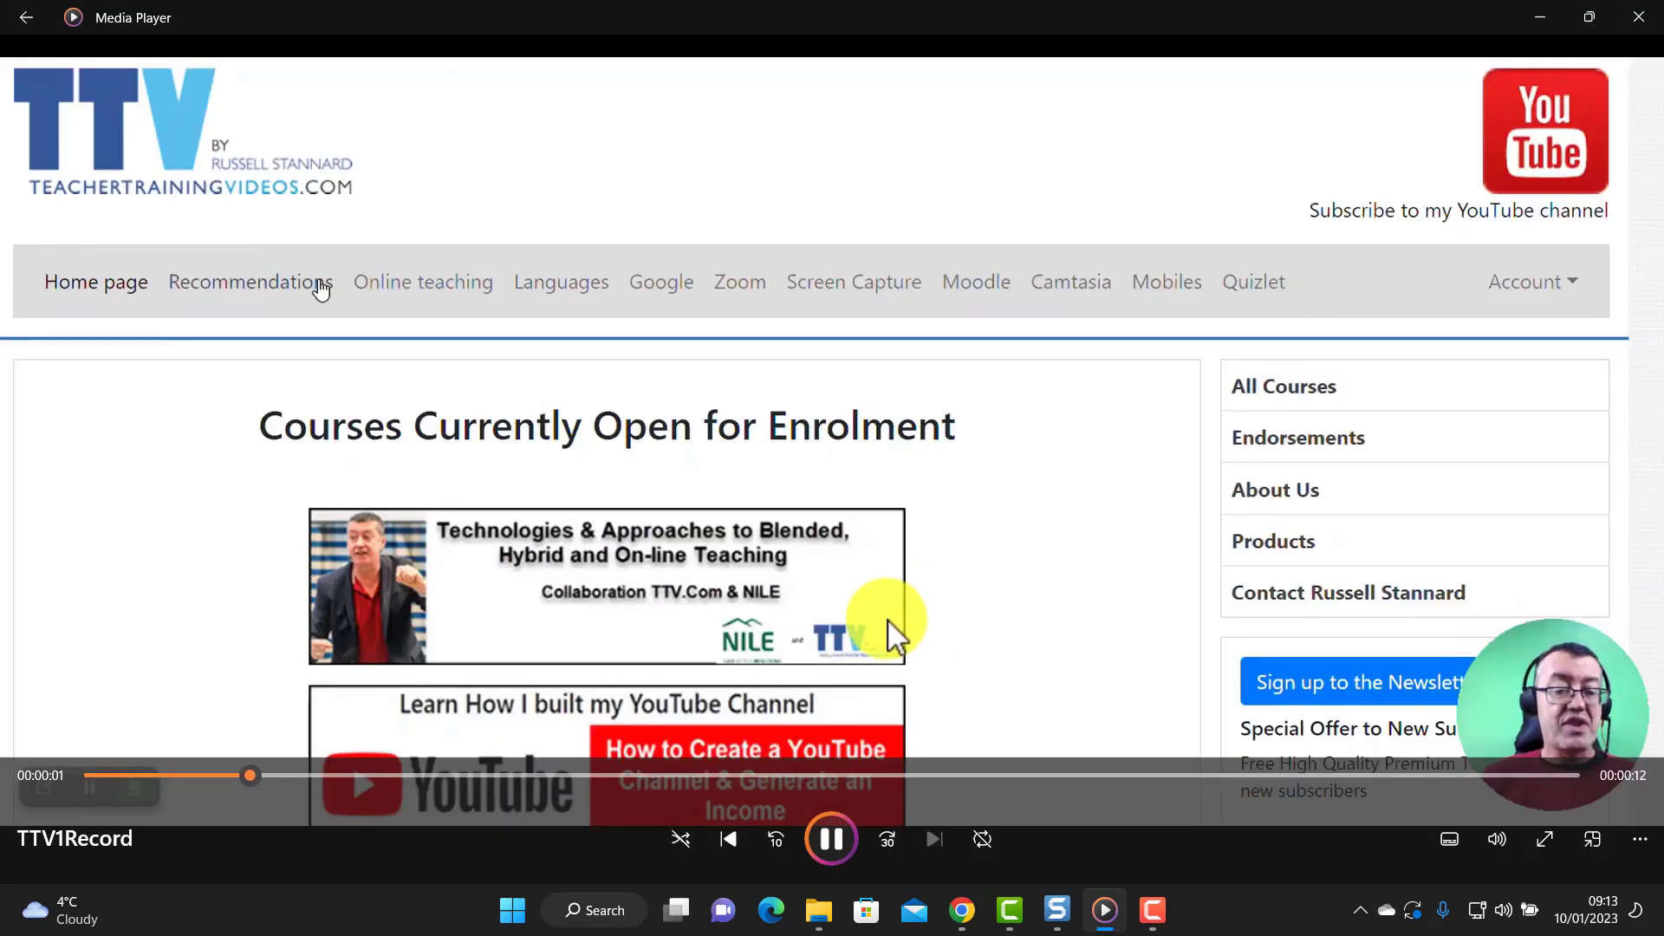
left_click(831, 840)
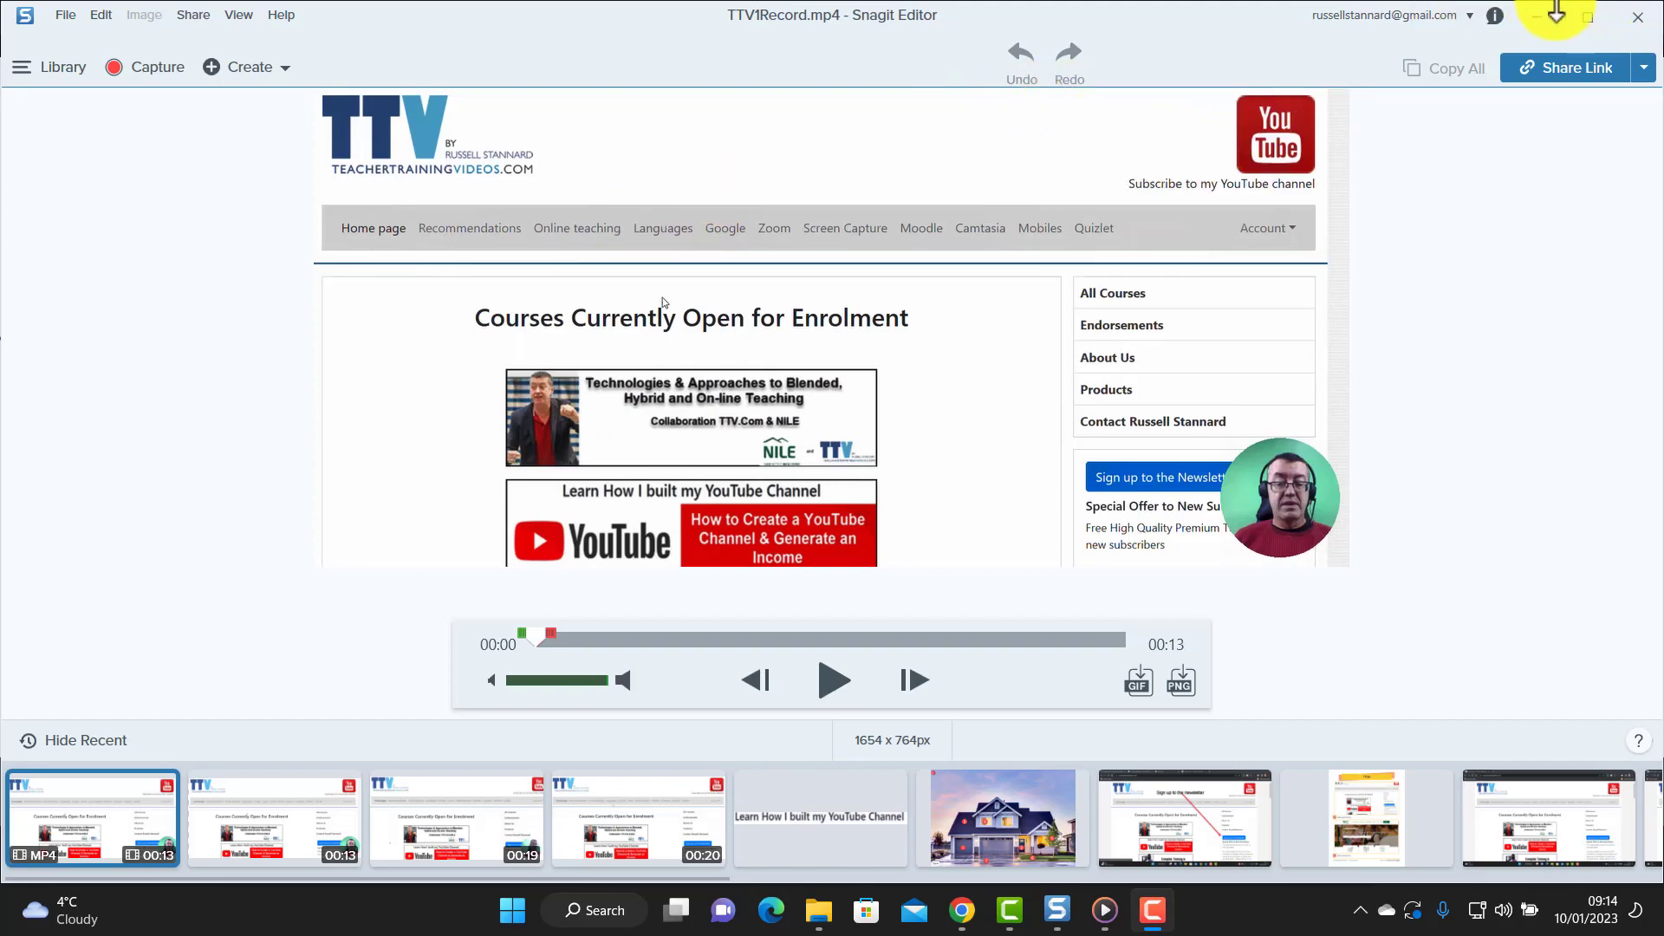
- Upload the recording to Screencast with Share Link and copy its URL
left_click(1559, 78)
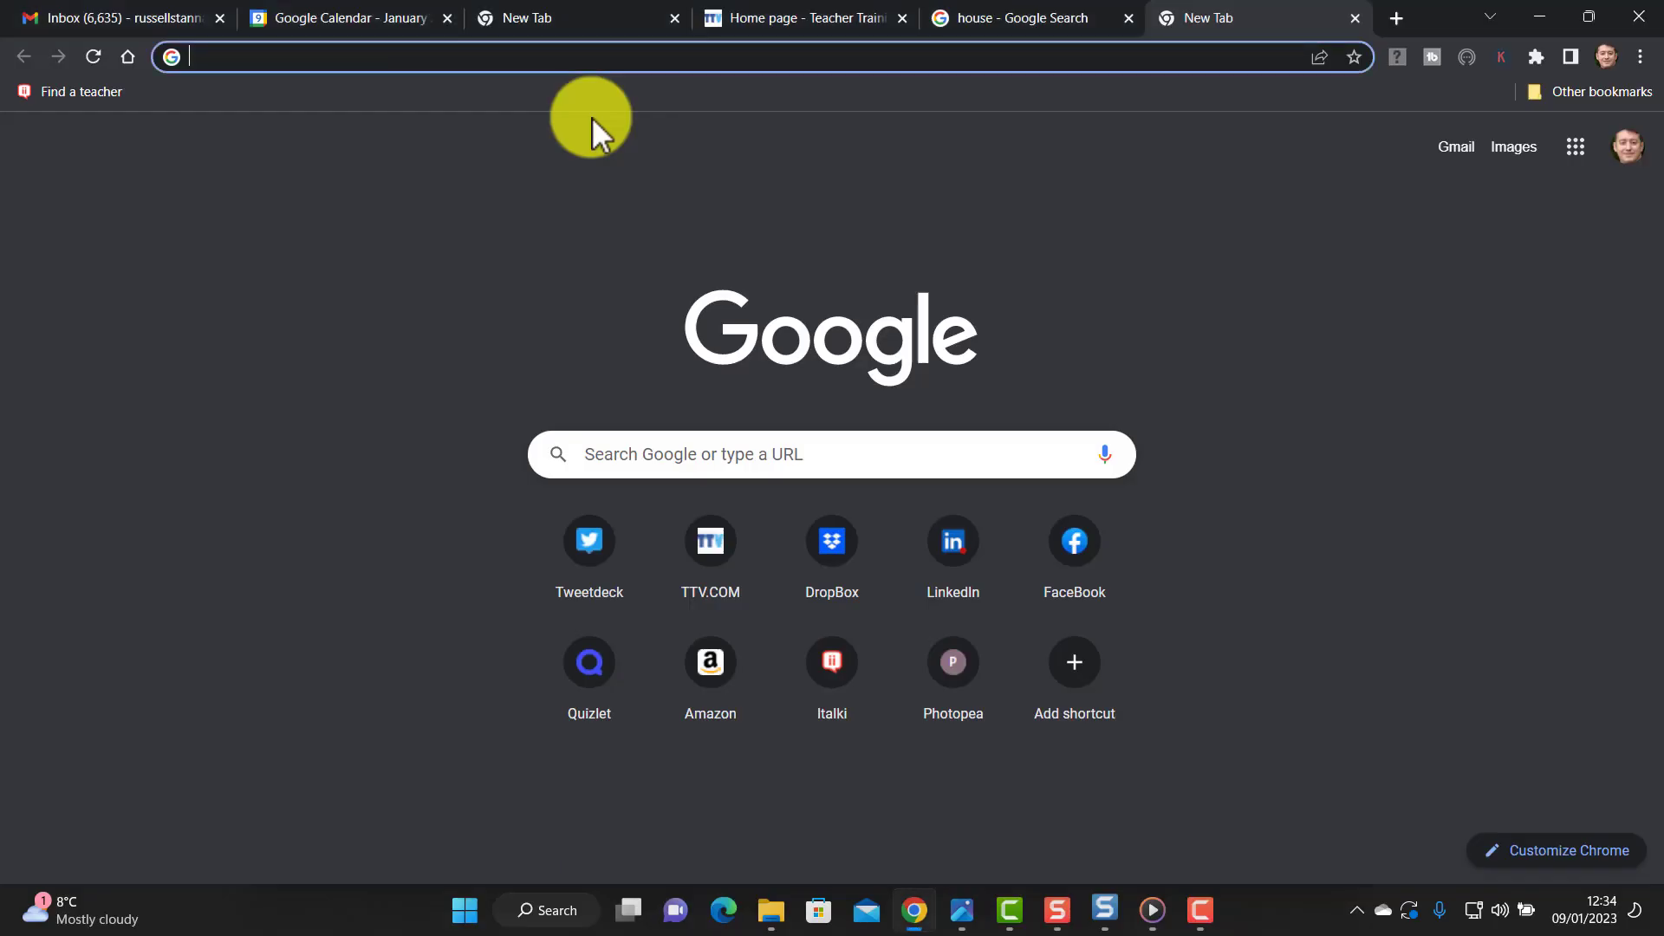
- Load the pasted Screencast link in Chrome, then play and pause the video
left_click(255, 53)
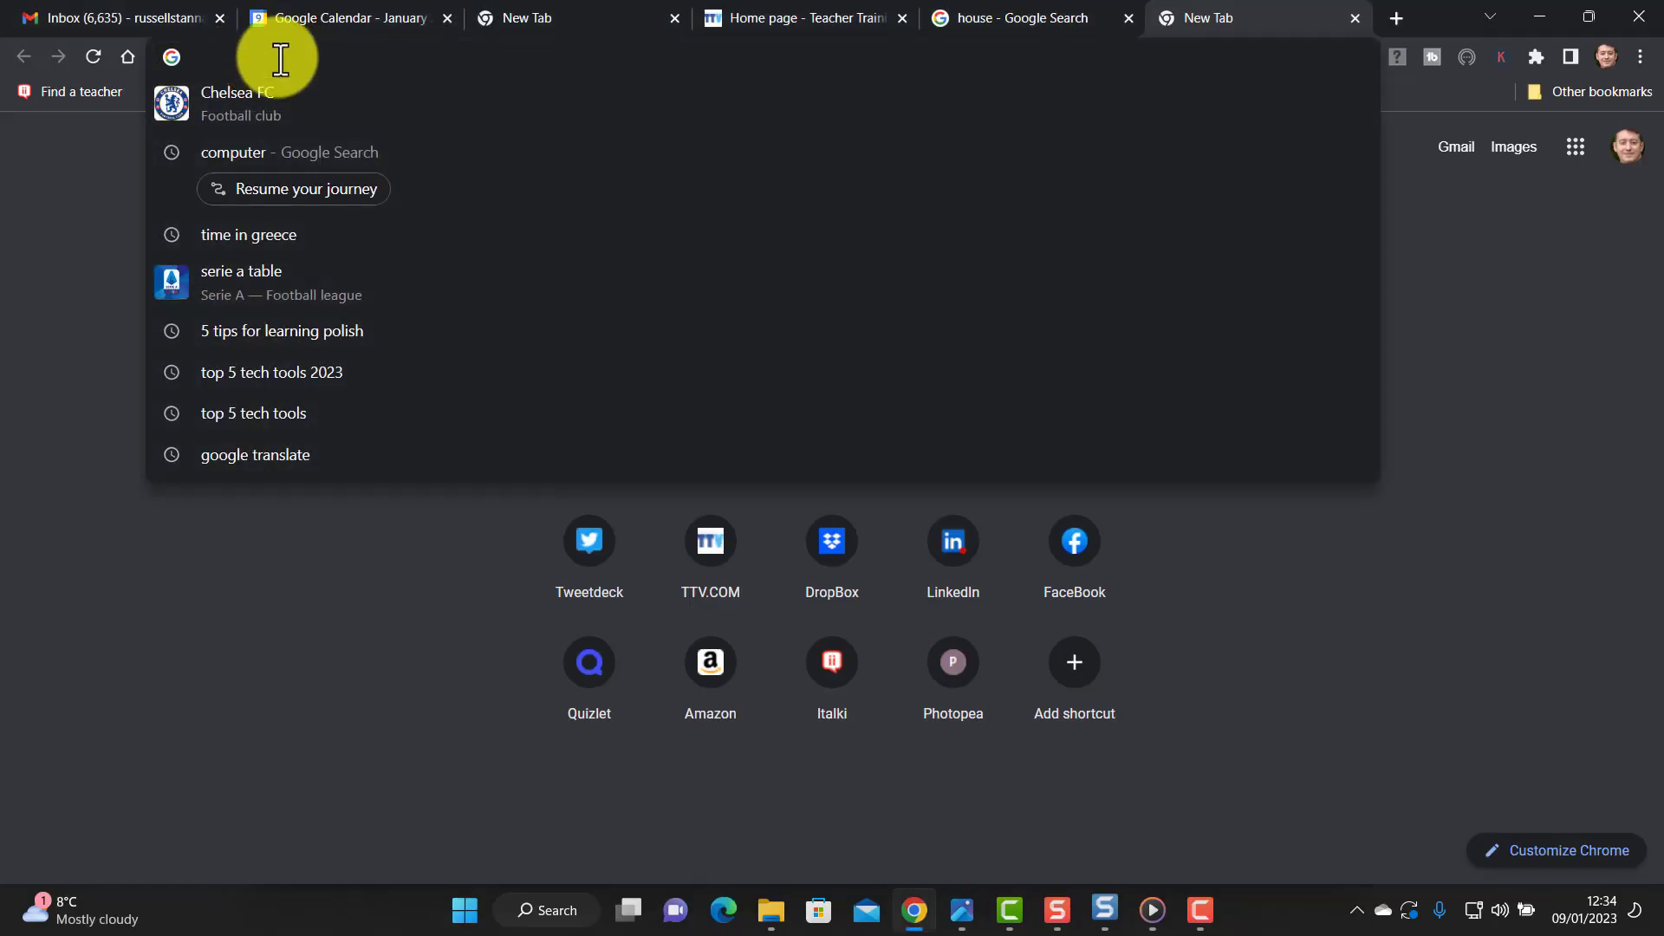
type("https://app.screencast.com/0JaE8axNwTeVT")
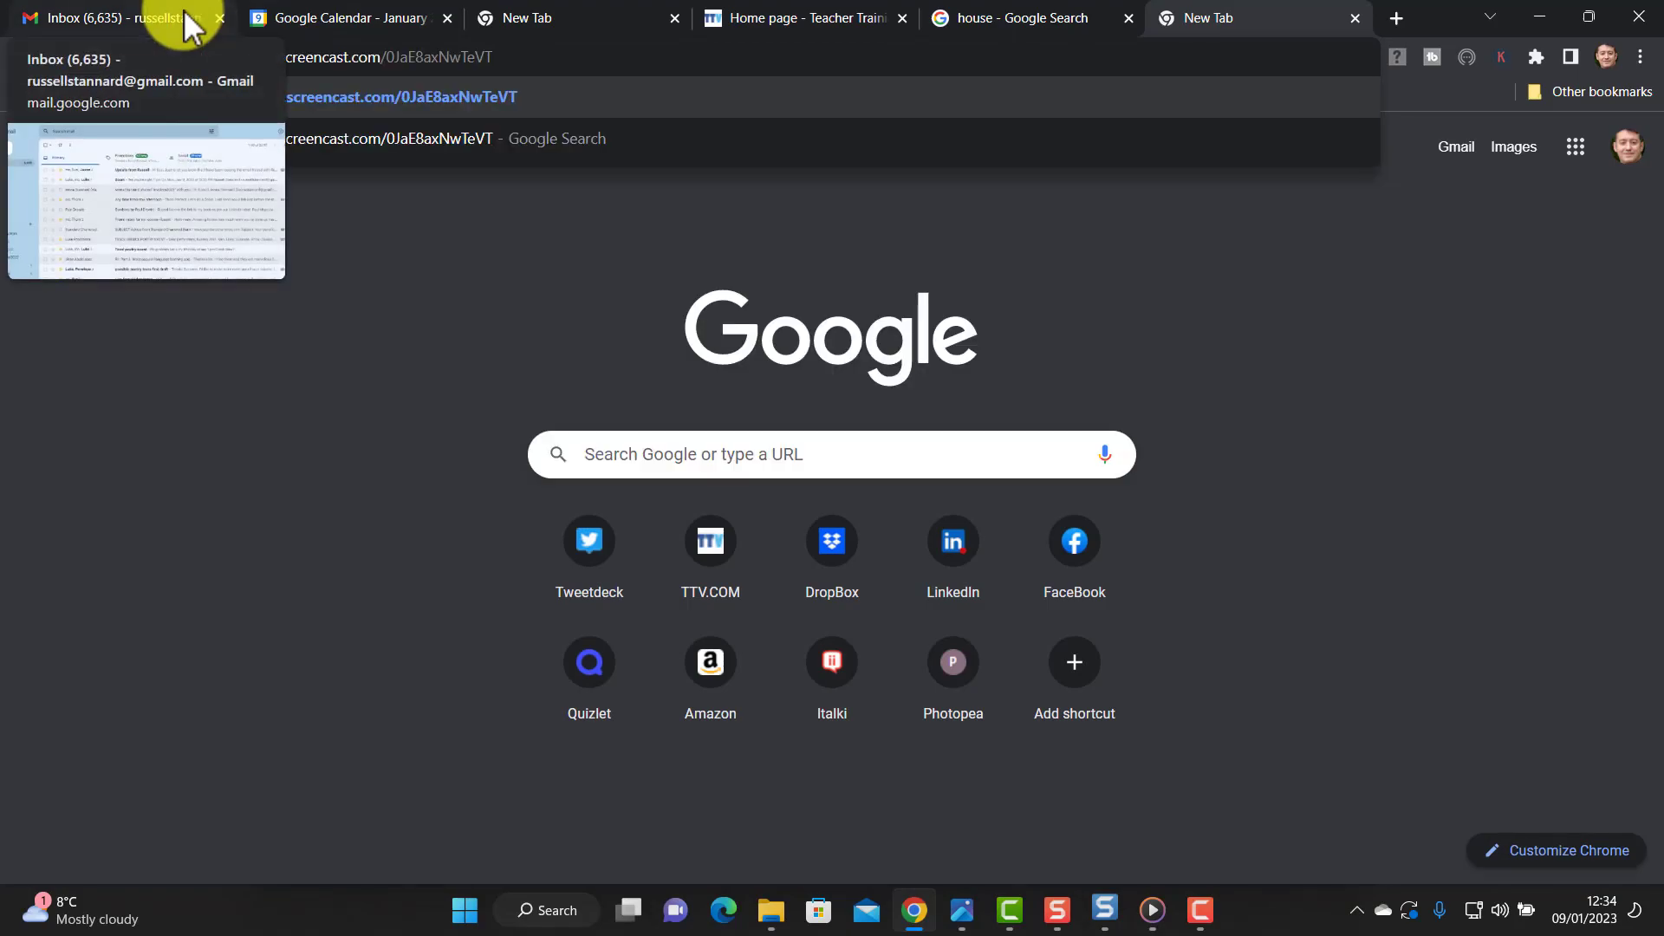
key("Return")
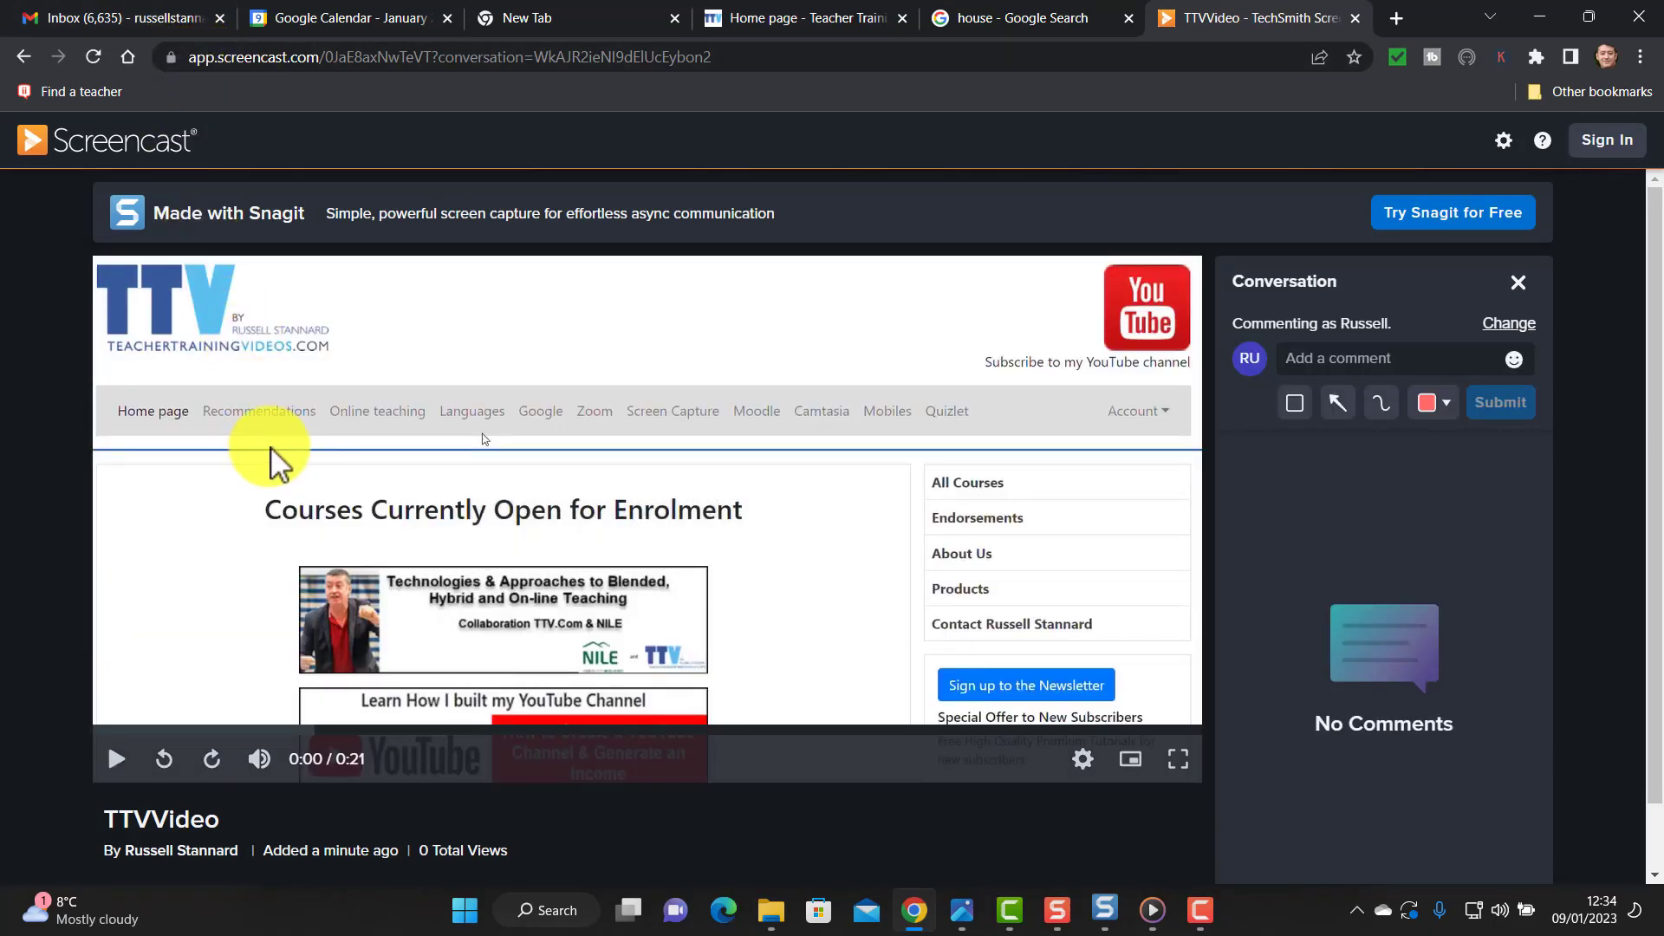
left_click(120, 765)
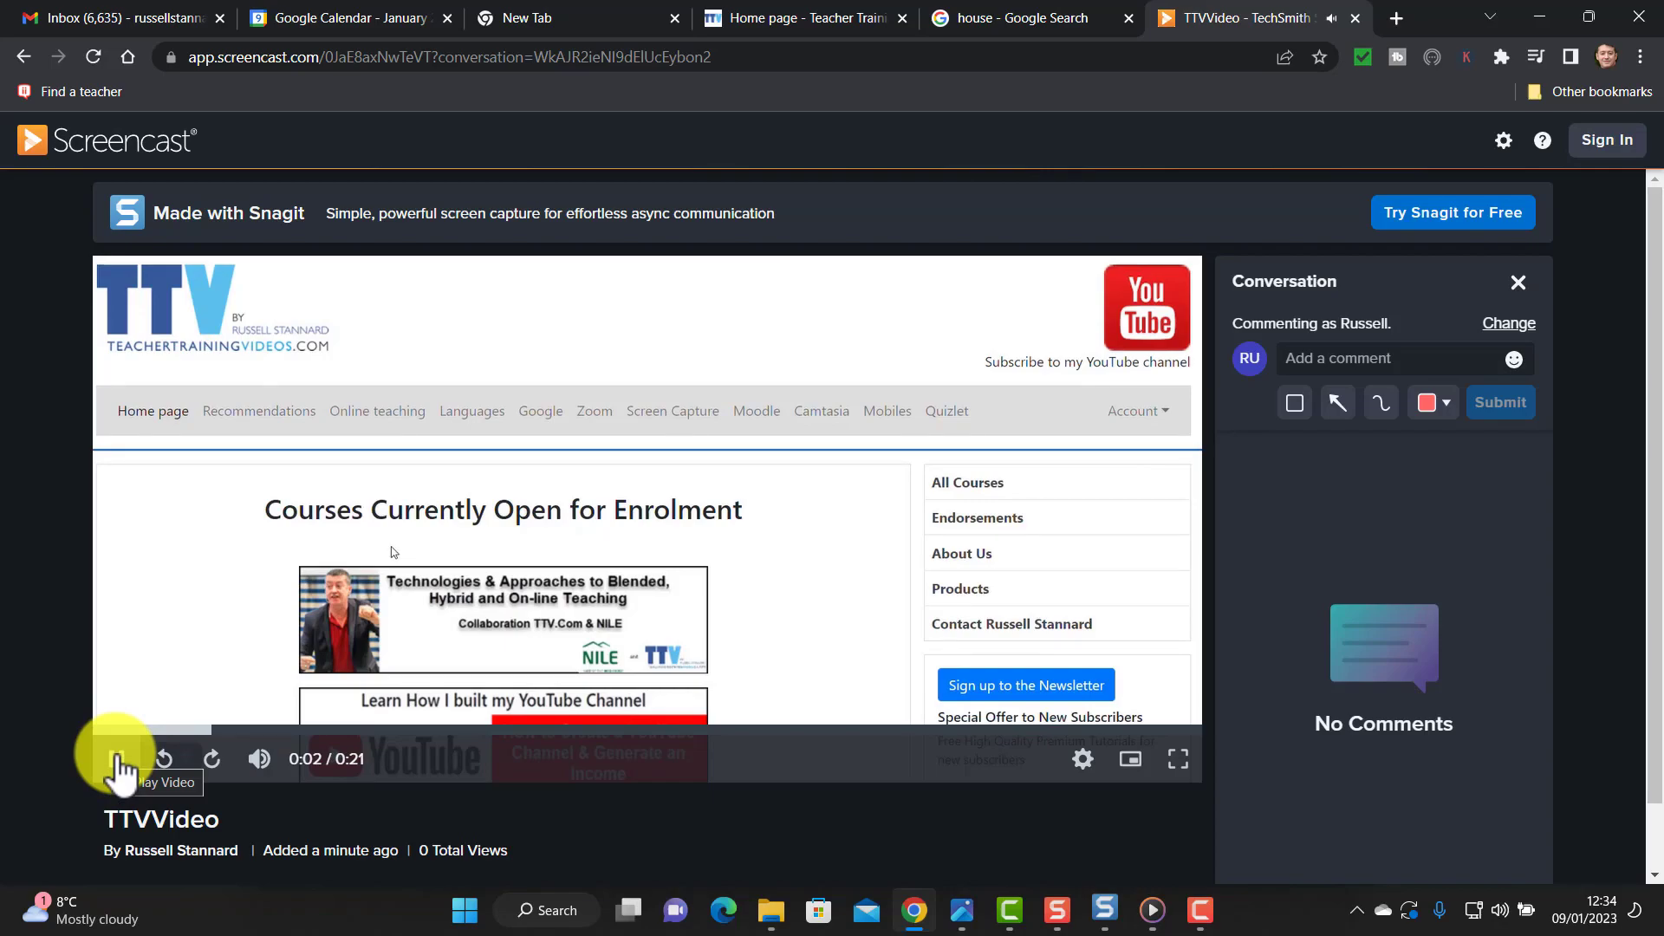
left_click(120, 767)
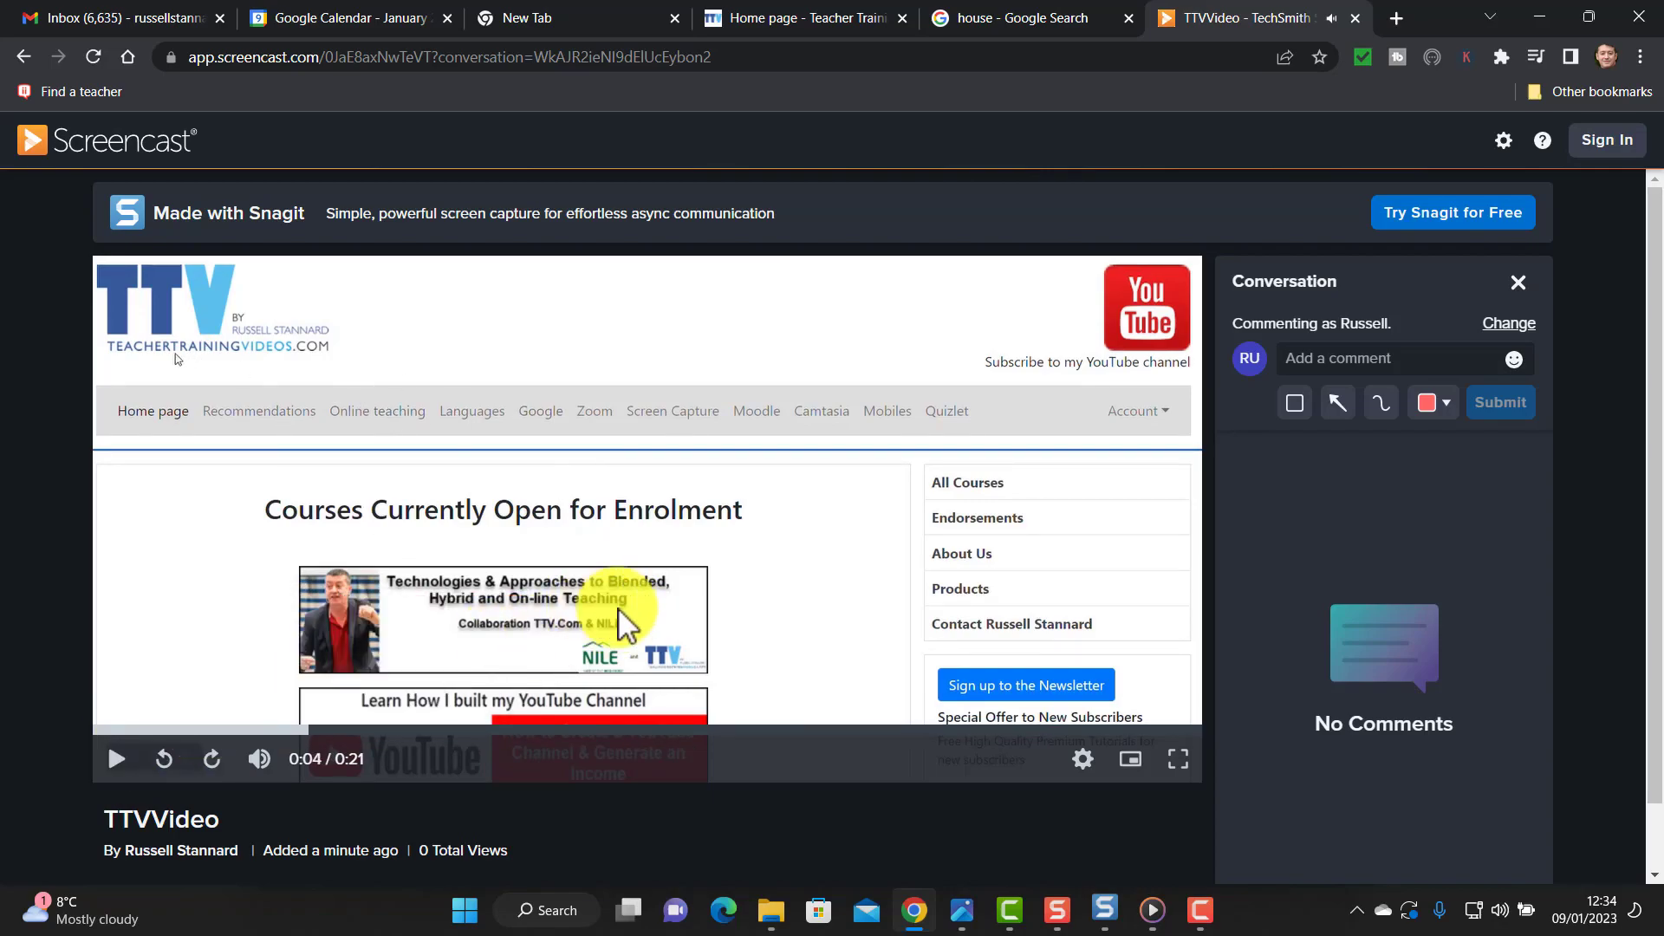
- Post the comment 'This is a great video. Thank you' on the video
left_click(1377, 364)
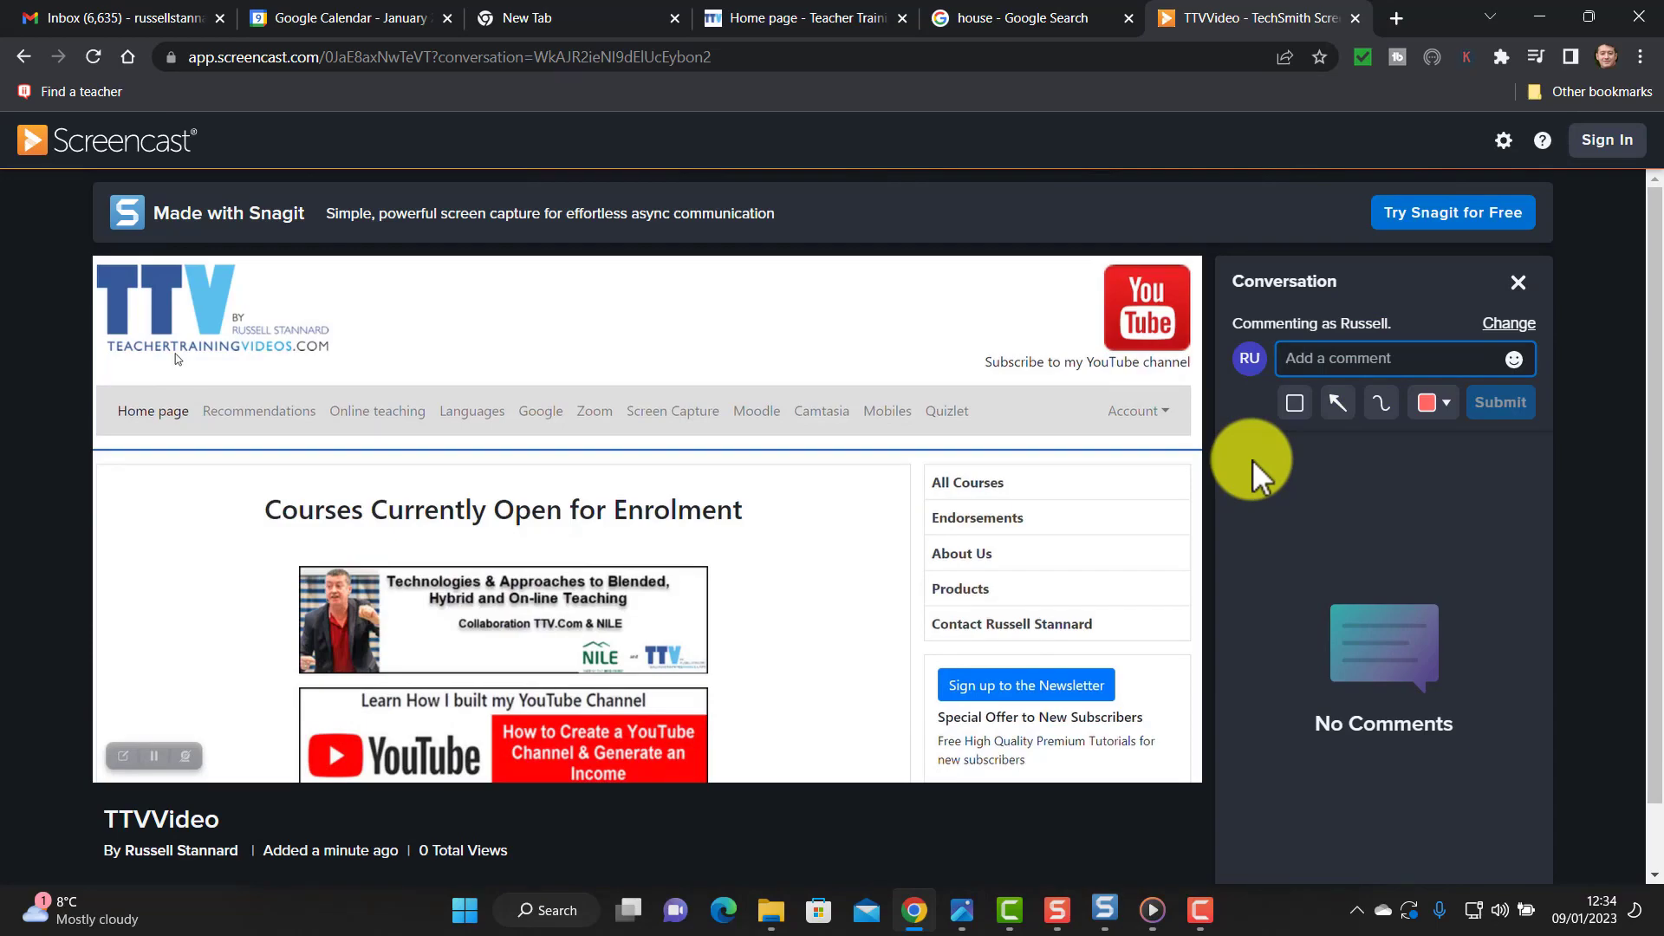
type("This is a g")
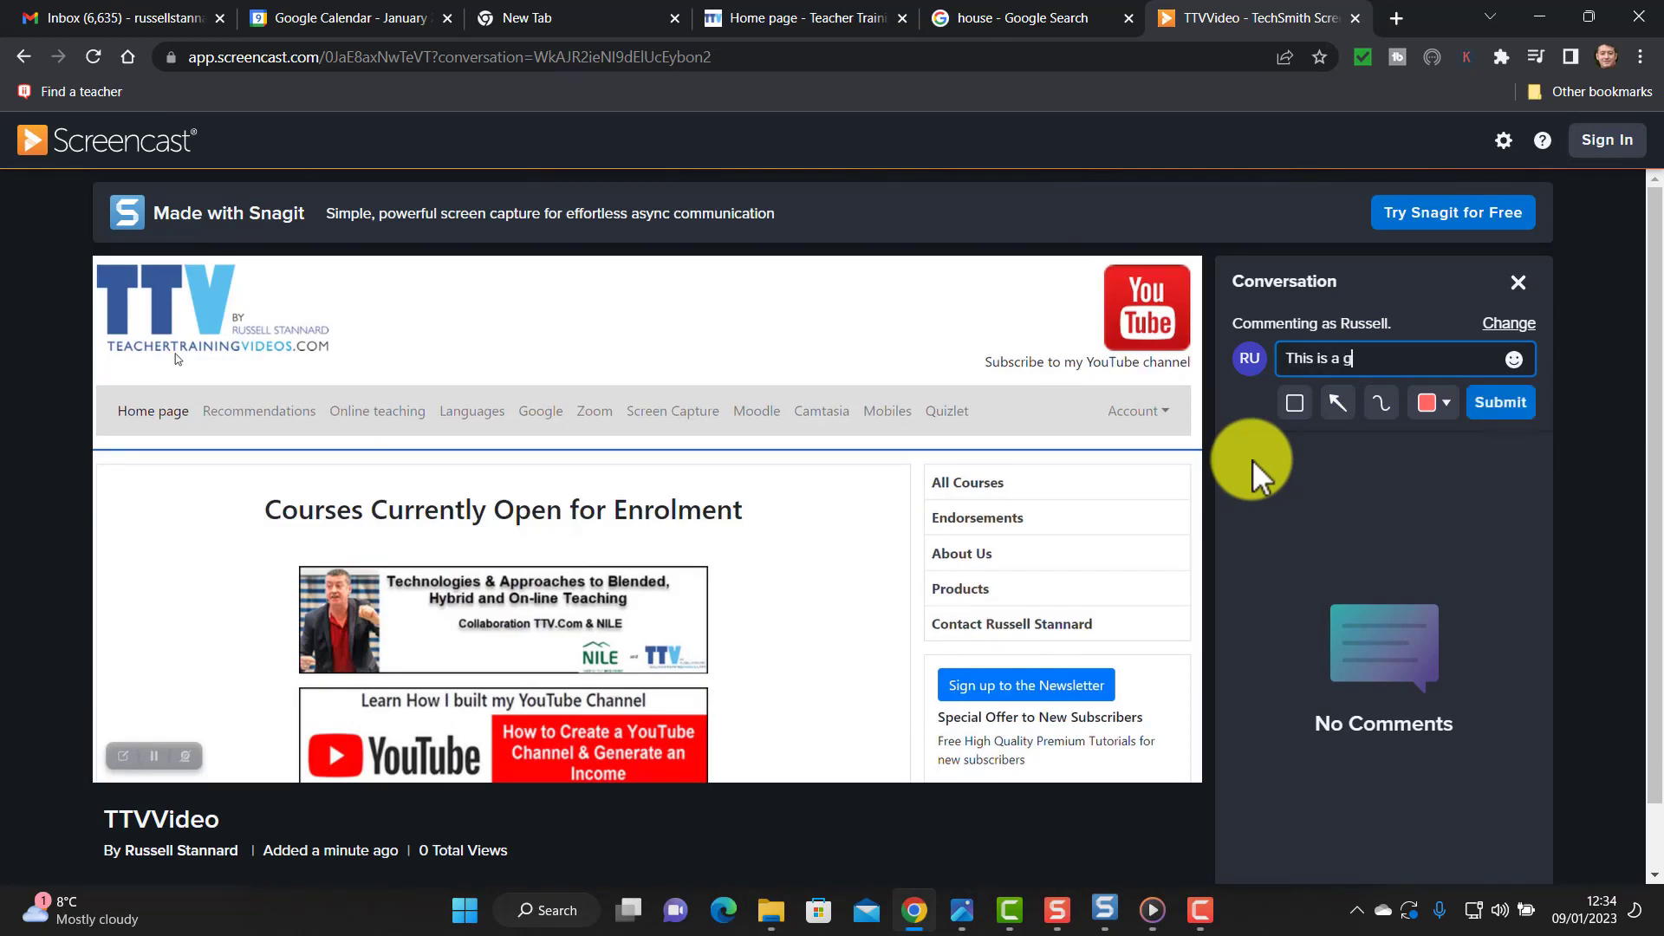
type("reat video. Thank you")
left_click(1500, 403)
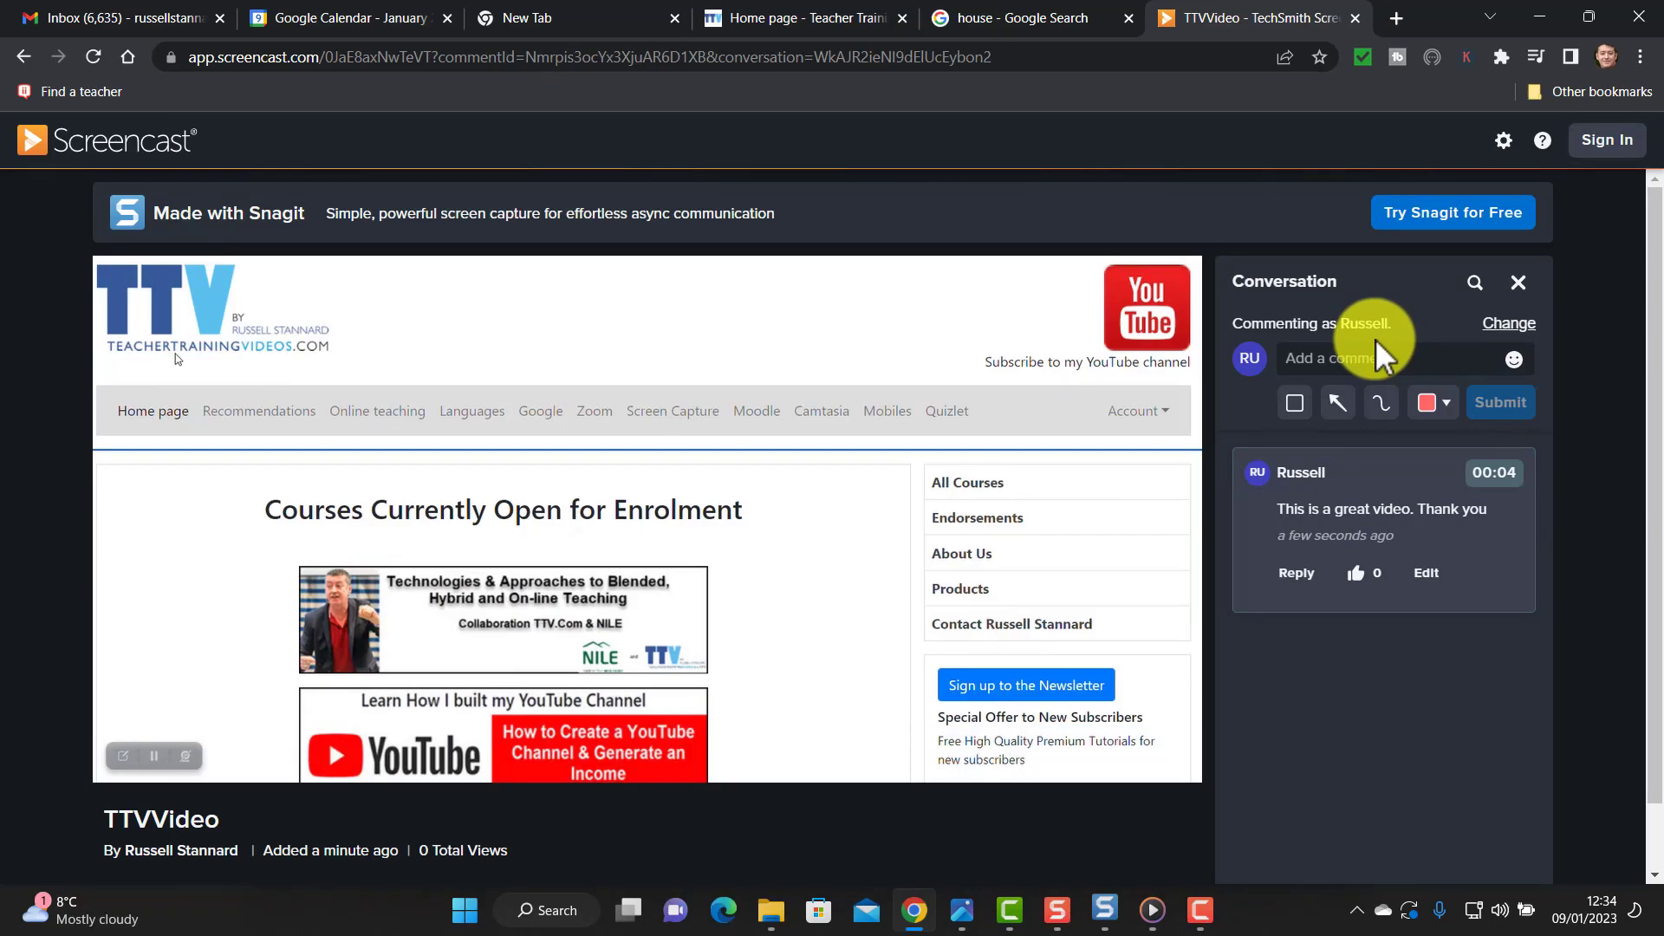
mouse_move(872, 445)
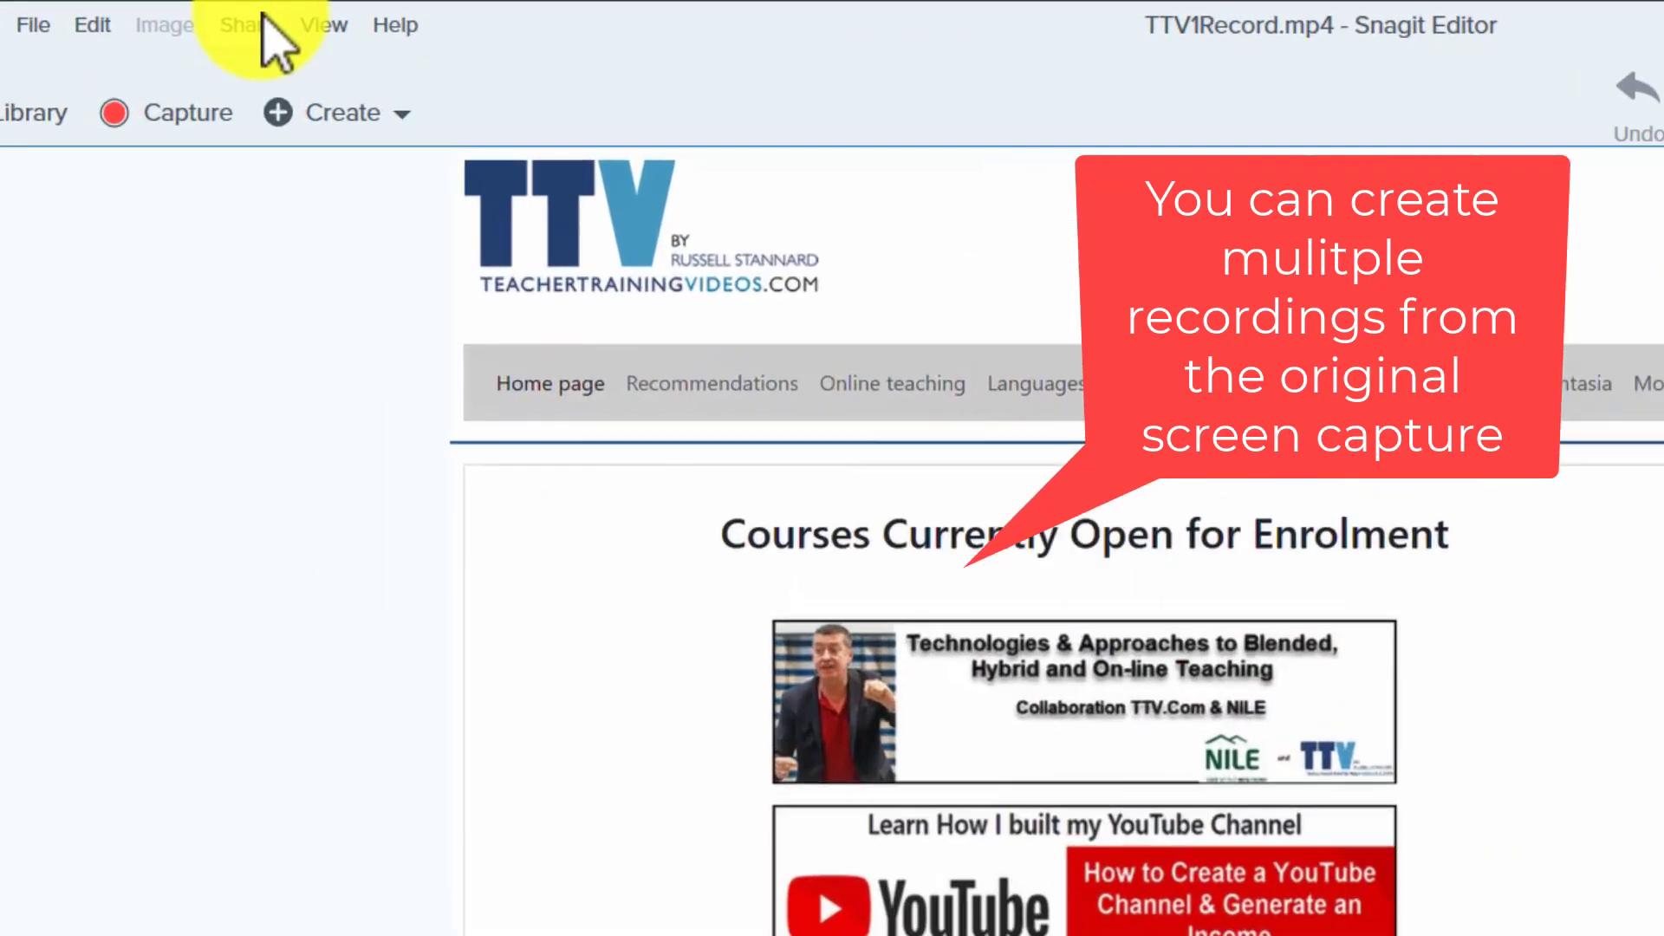
- Share the recording to YouTube titled TTV1Record with Unlisted privacy
left_click(194, 15)
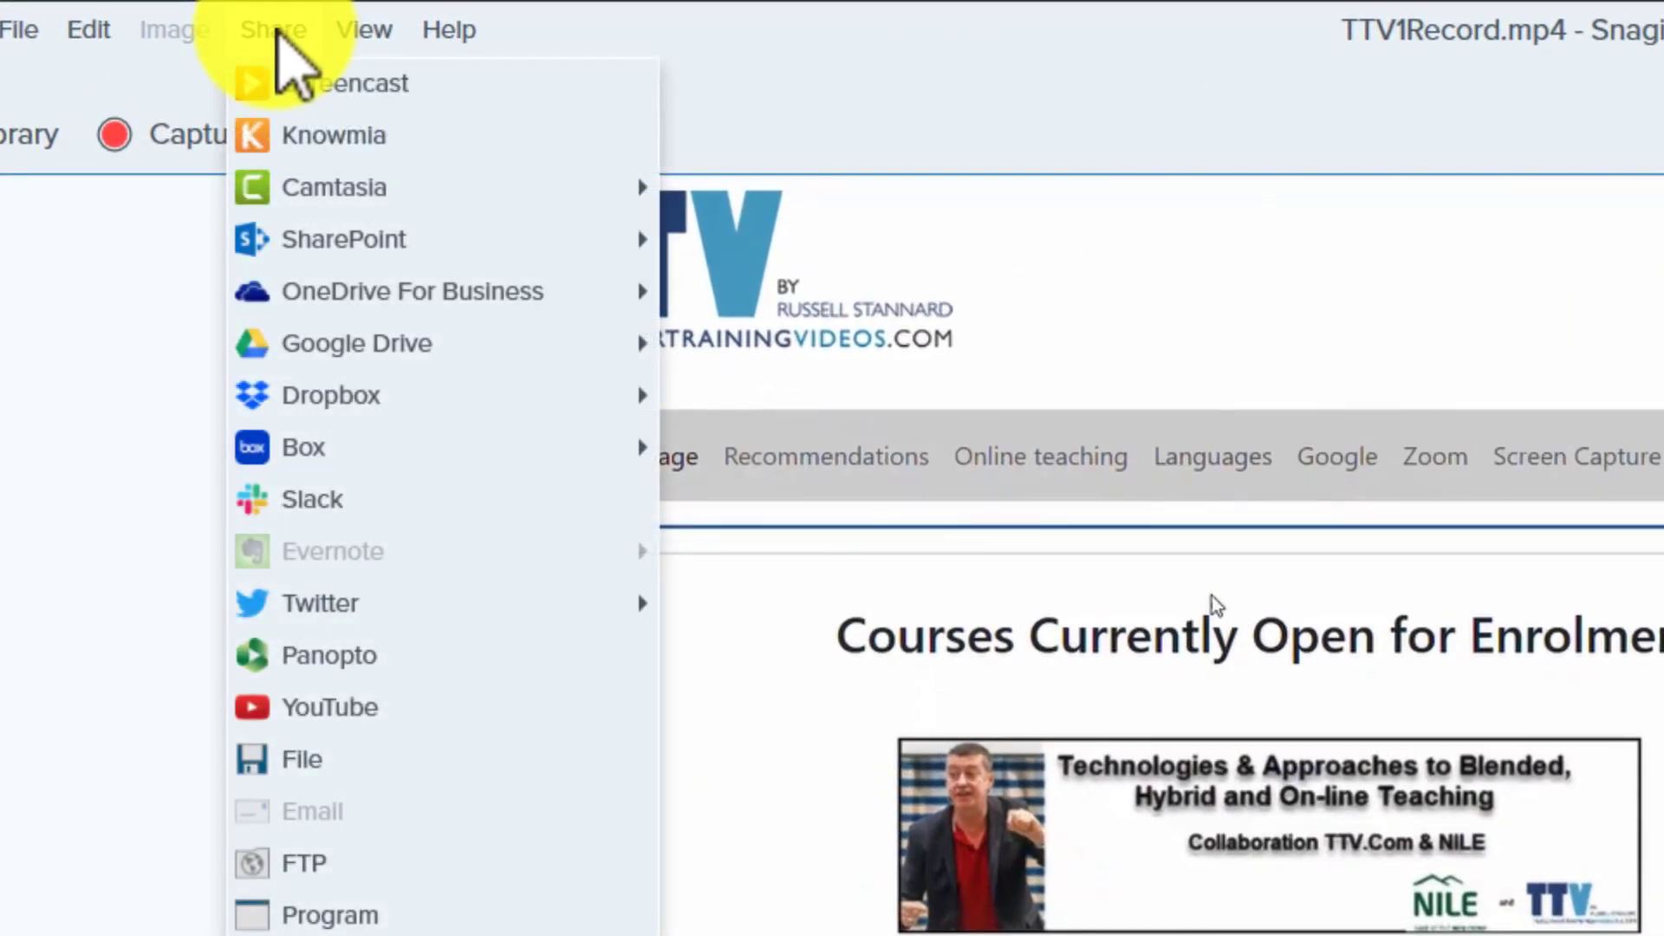
left_click(314, 709)
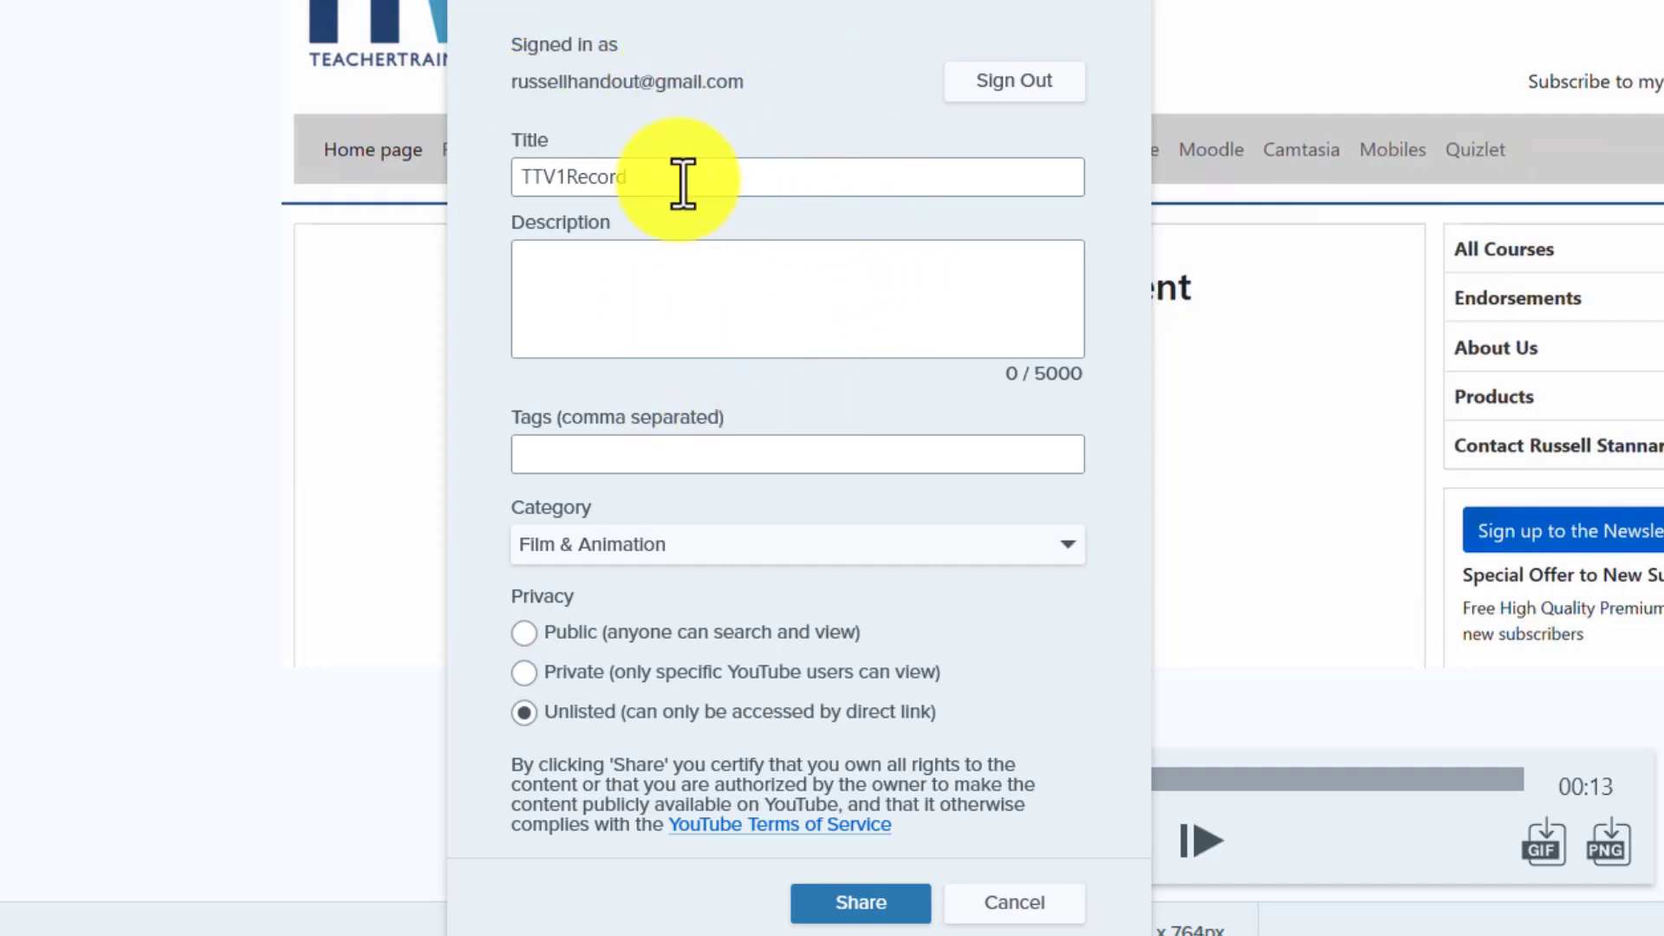
double_click(720, 171)
left_click(720, 171)
left_click_drag(568, 178, 637, 182)
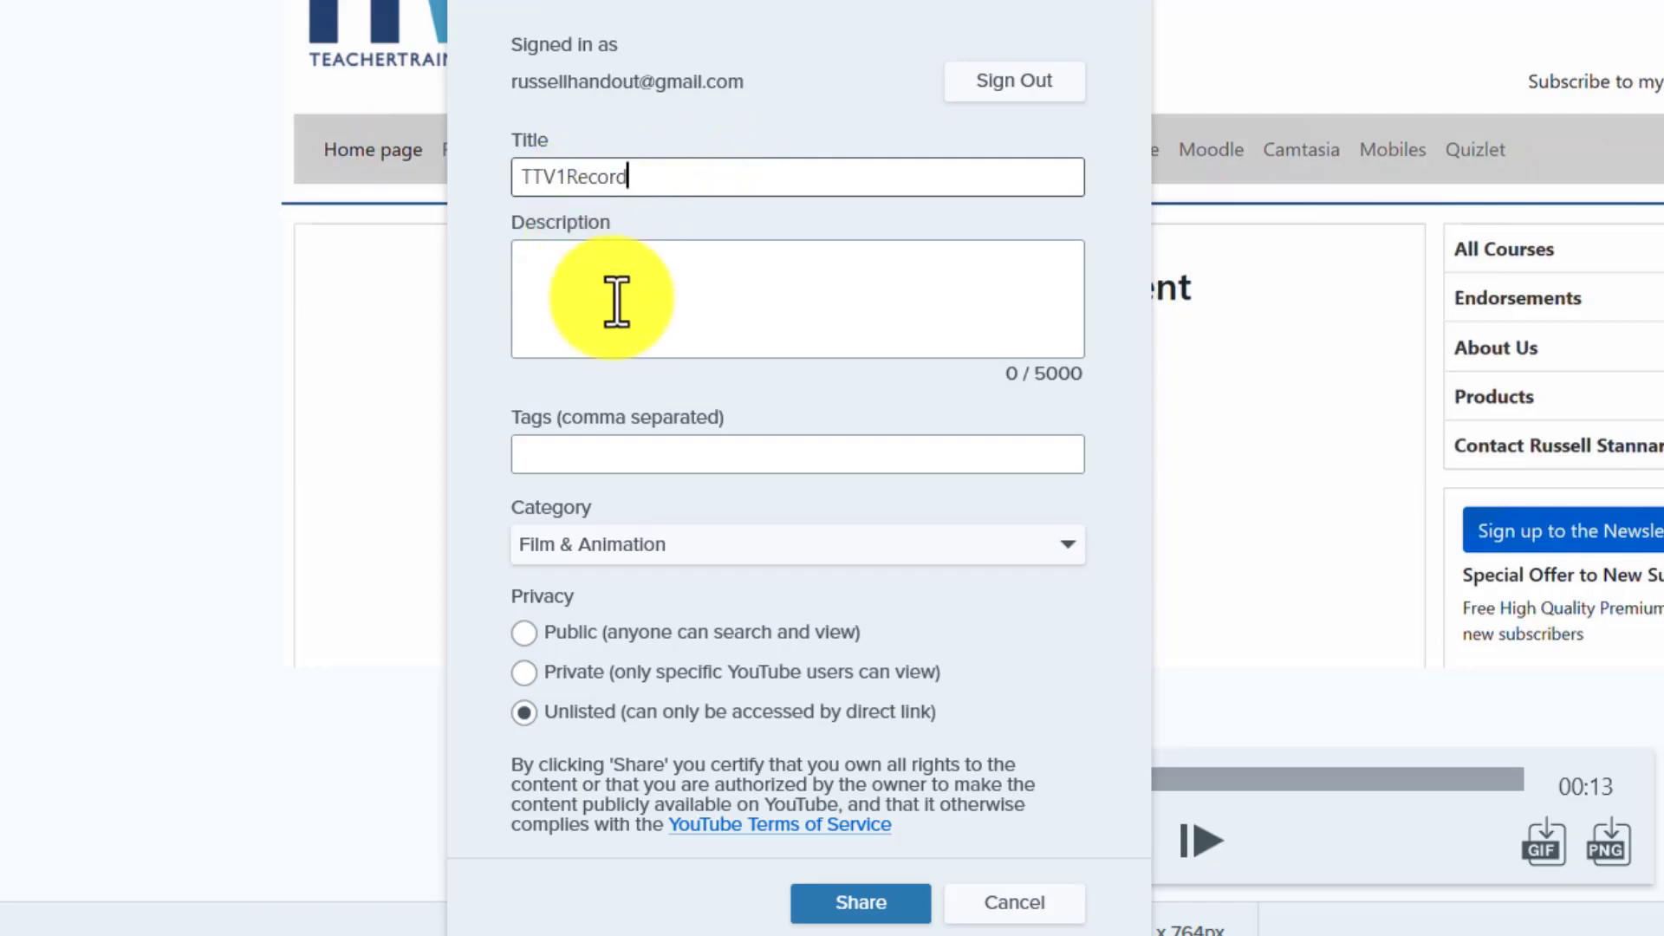
left_click(661, 179)
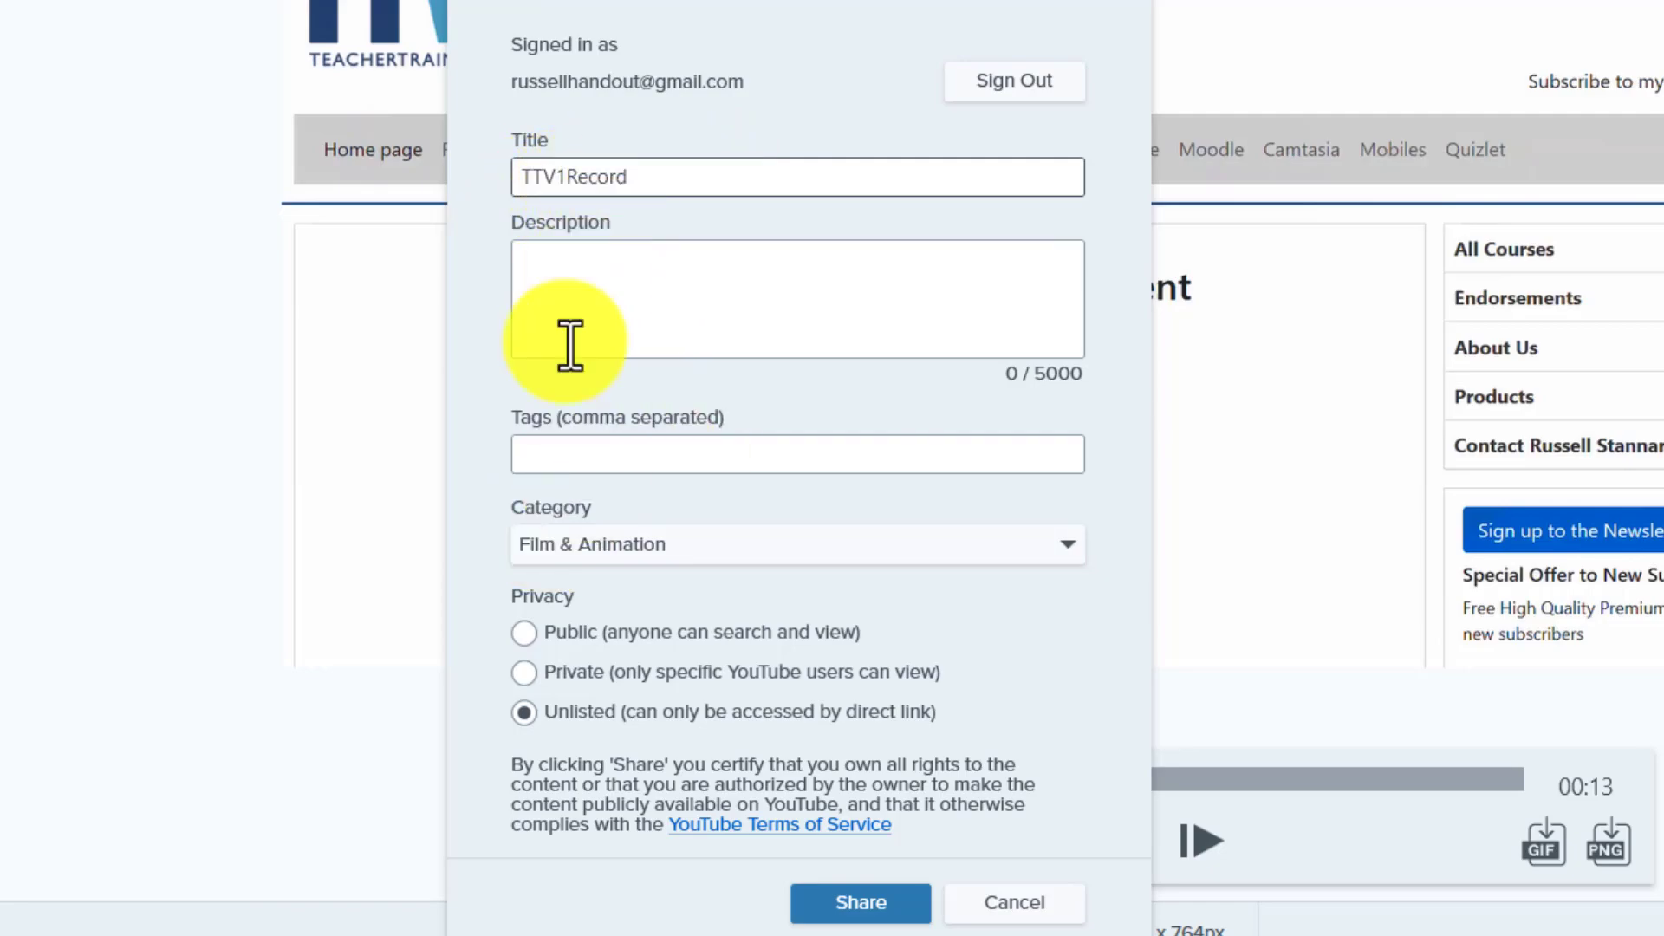
left_click(854, 902)
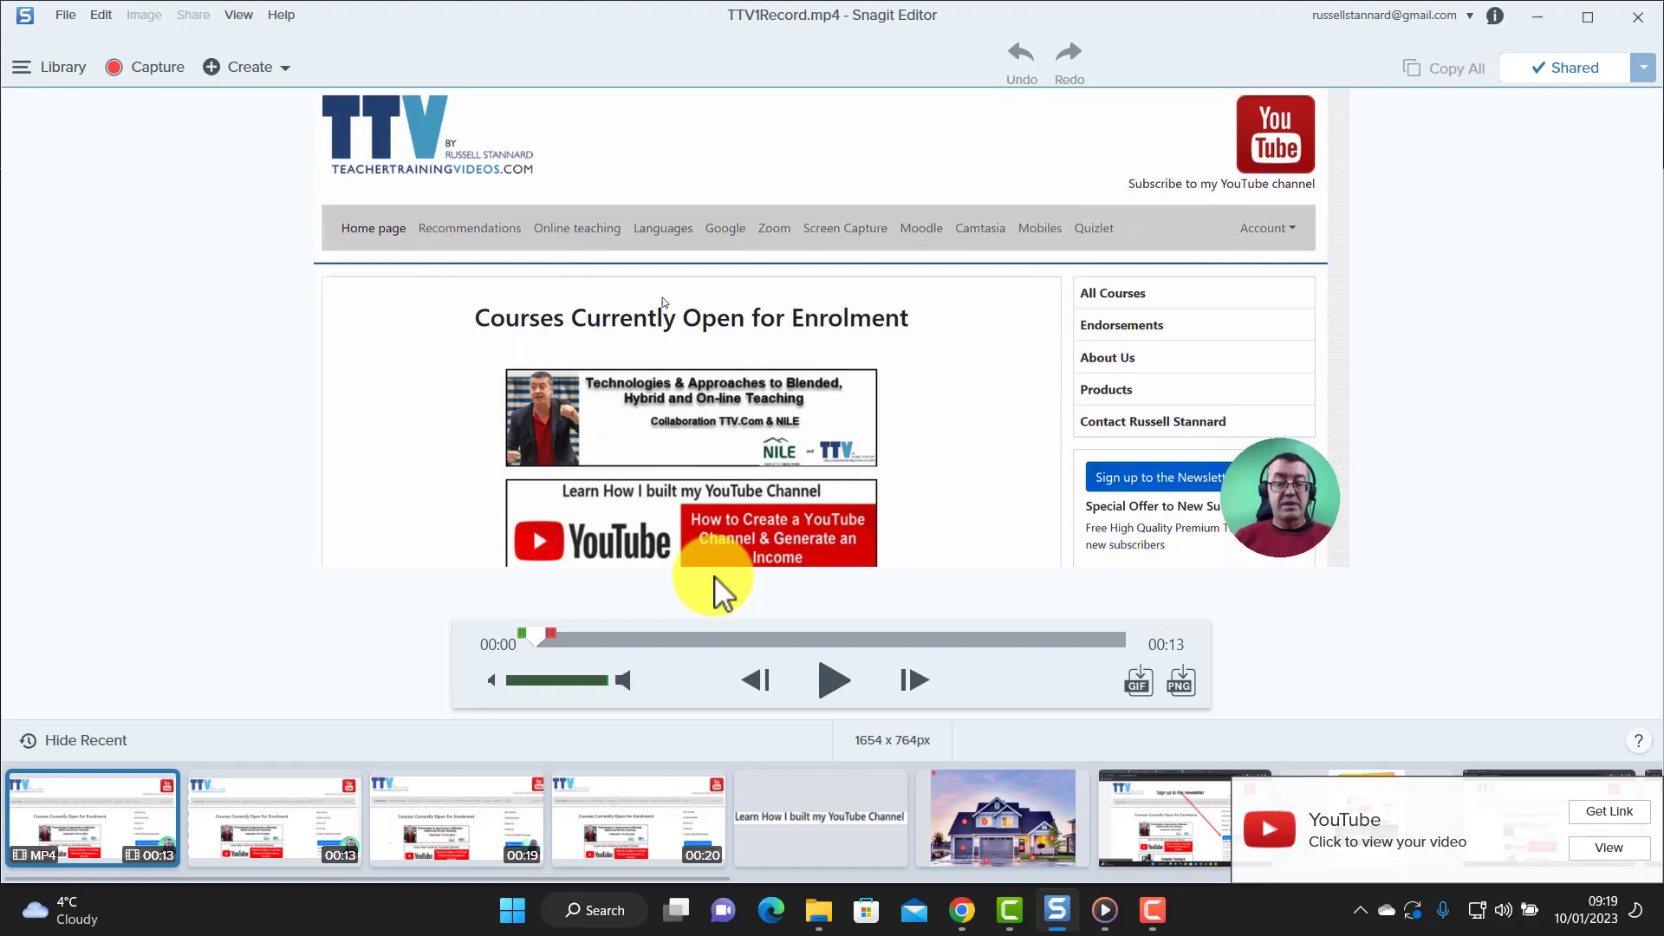
- Copy the YouTube video link from the notification and open a new Chrome tab
left_click(1604, 815)
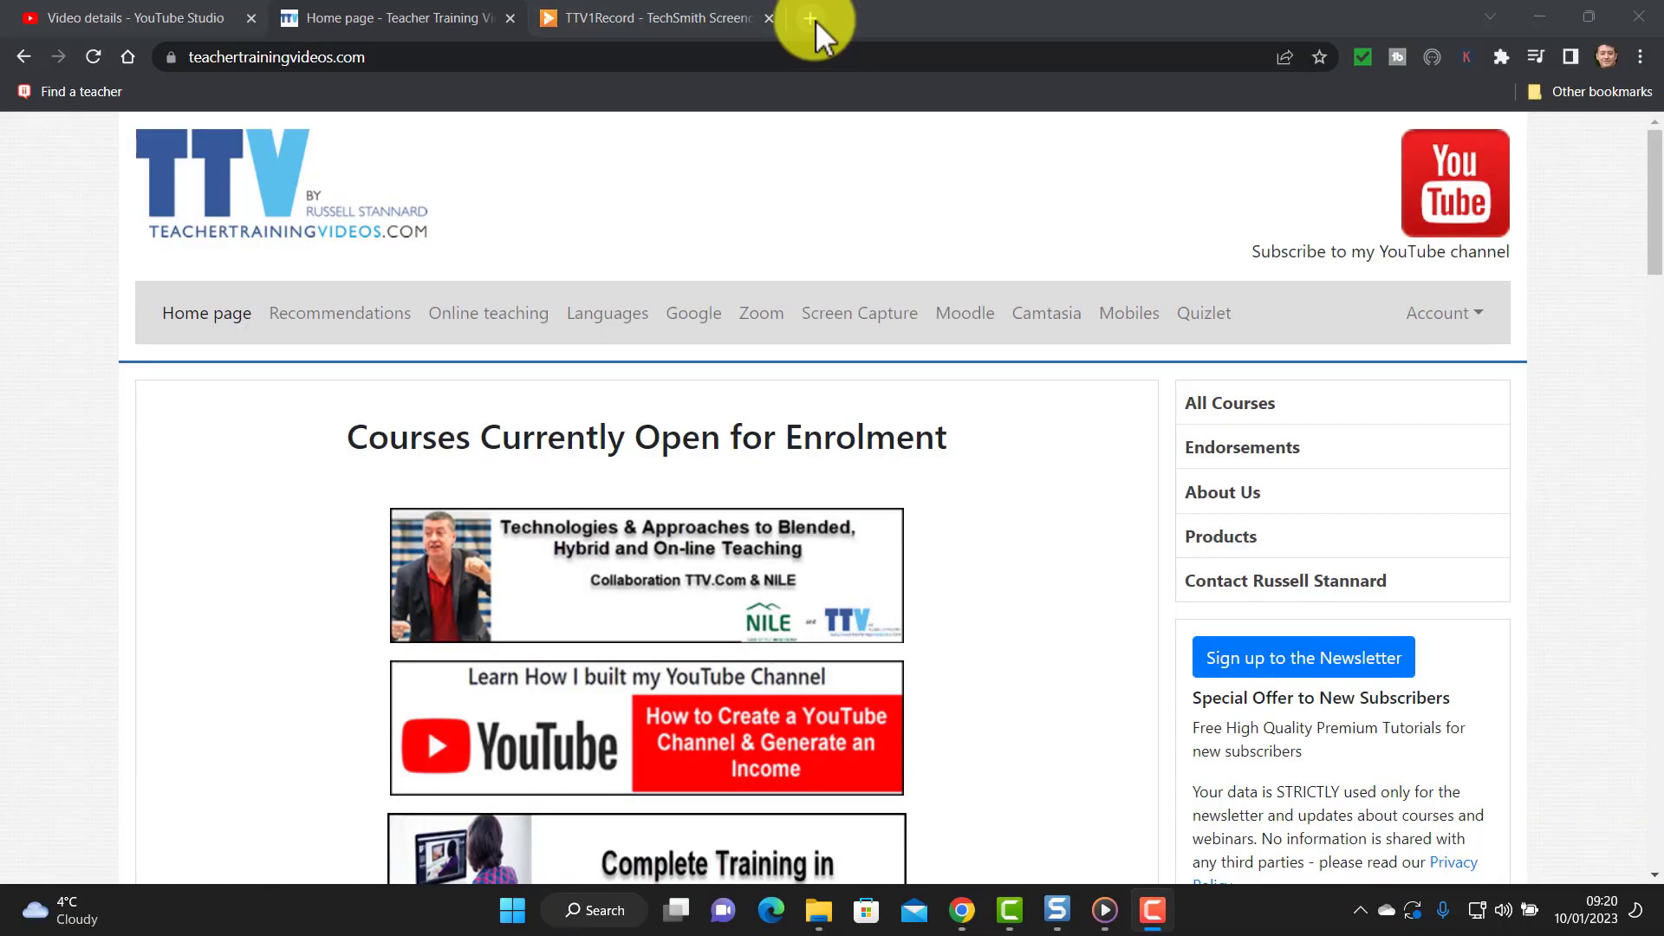
left_click(815, 19)
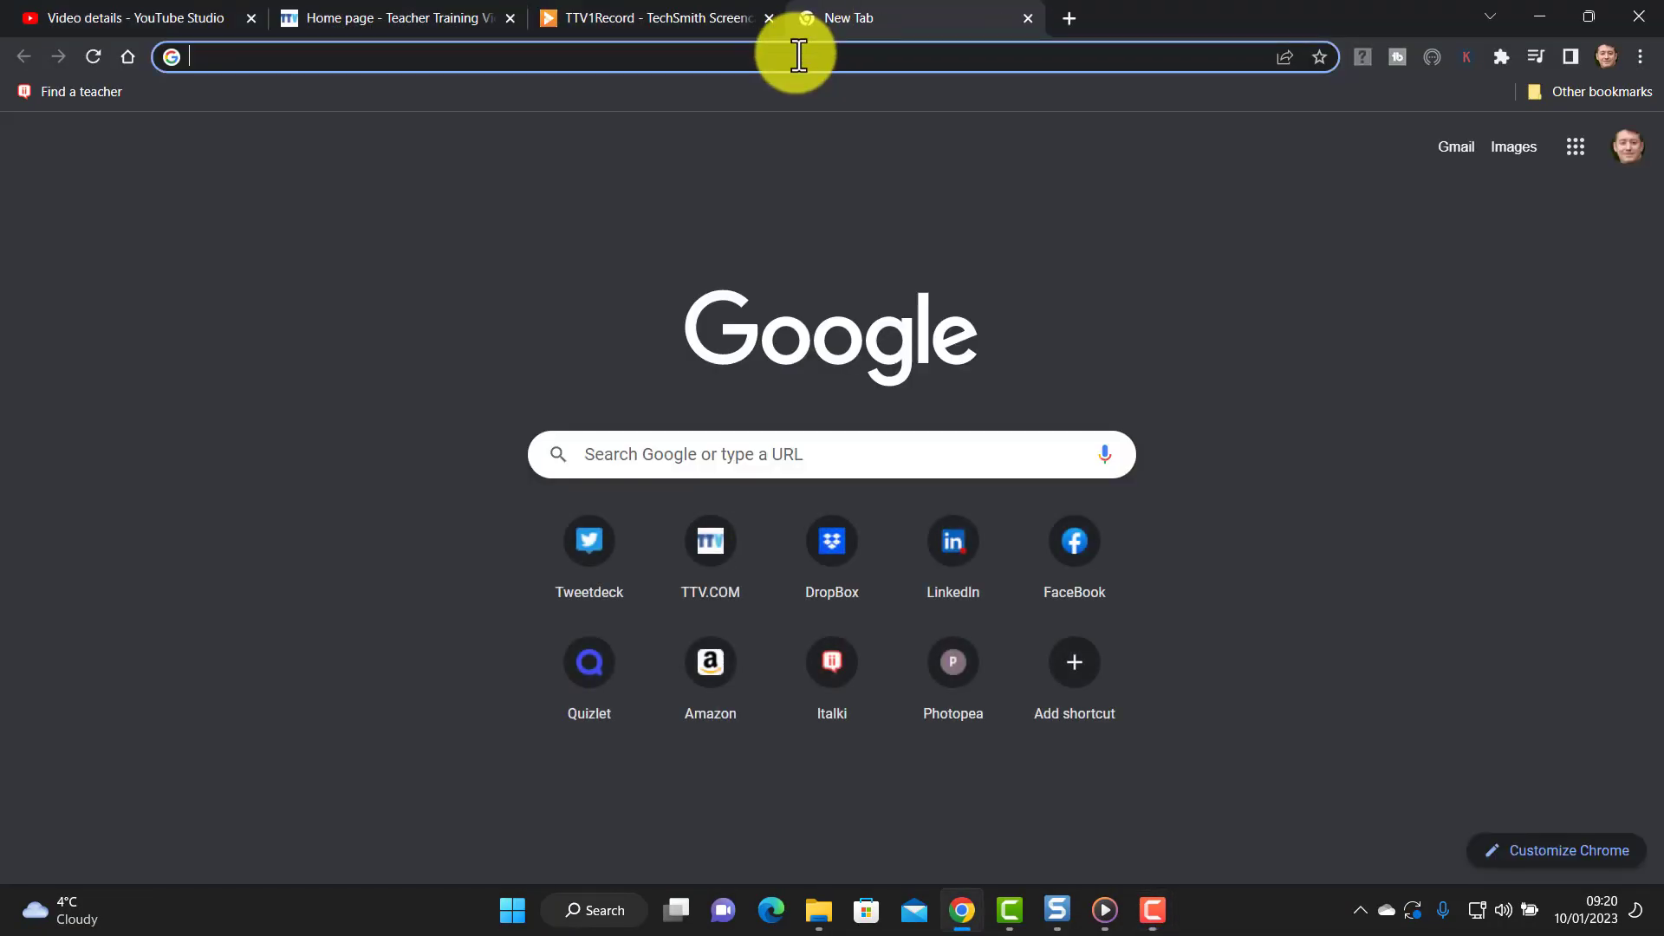
- Open the pasted YouTube link, pause the TTV1Record video and review its details
type("https://www.youtube.com/watch?v=3cE6y47YaKI")
key("Return")
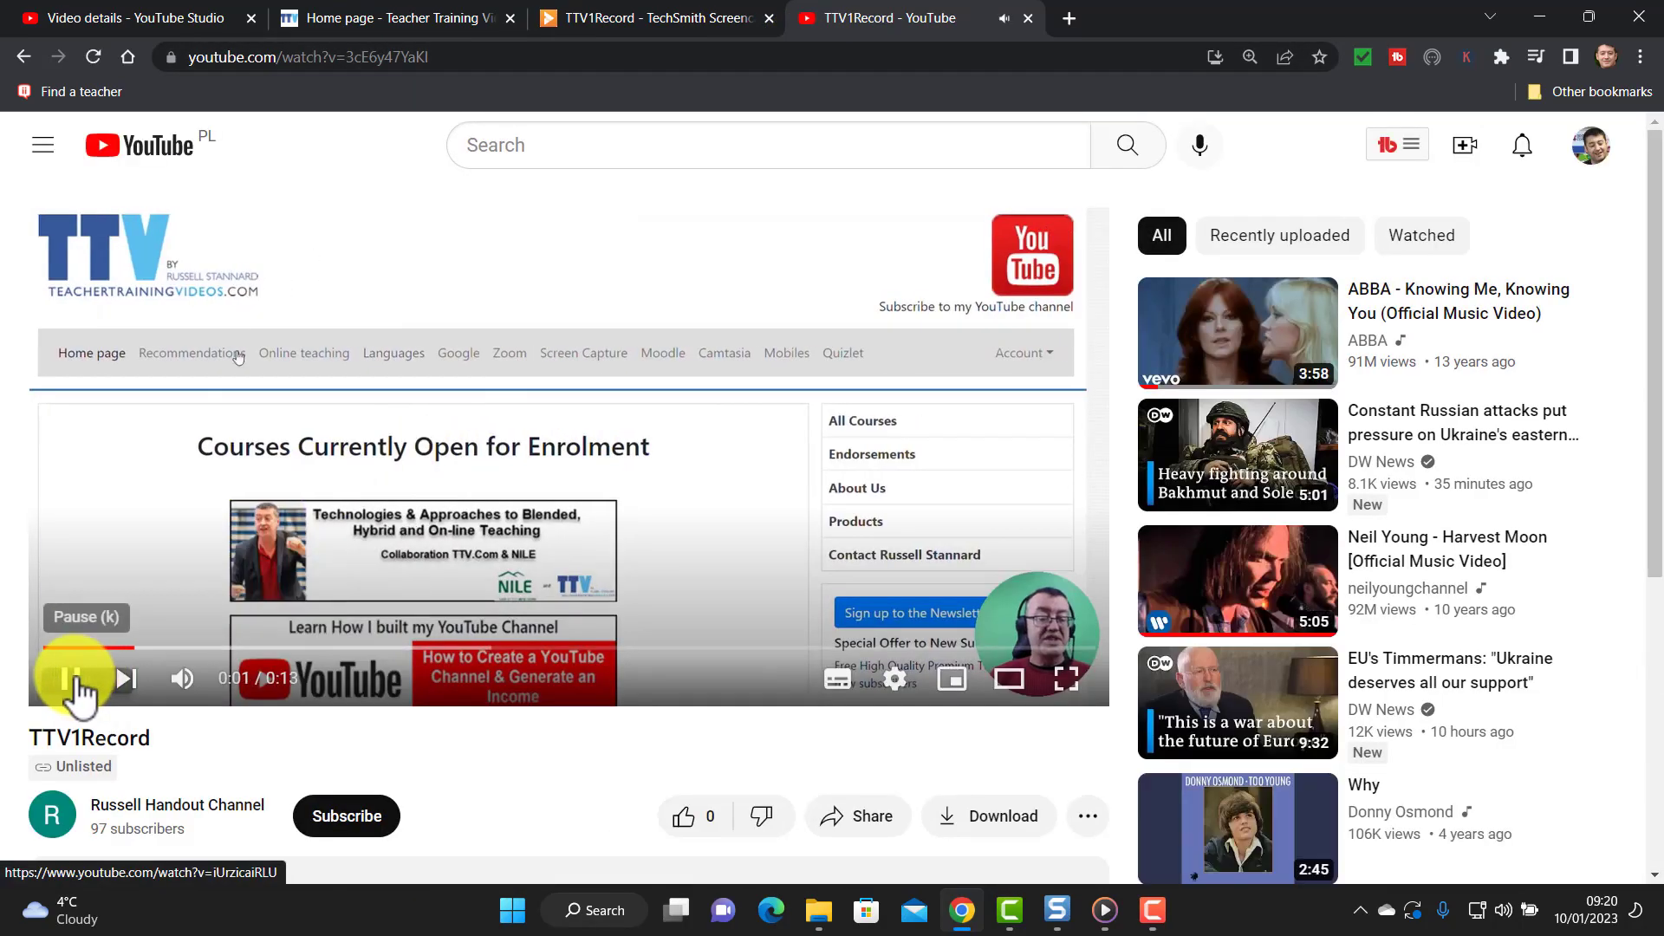
left_click(76, 684)
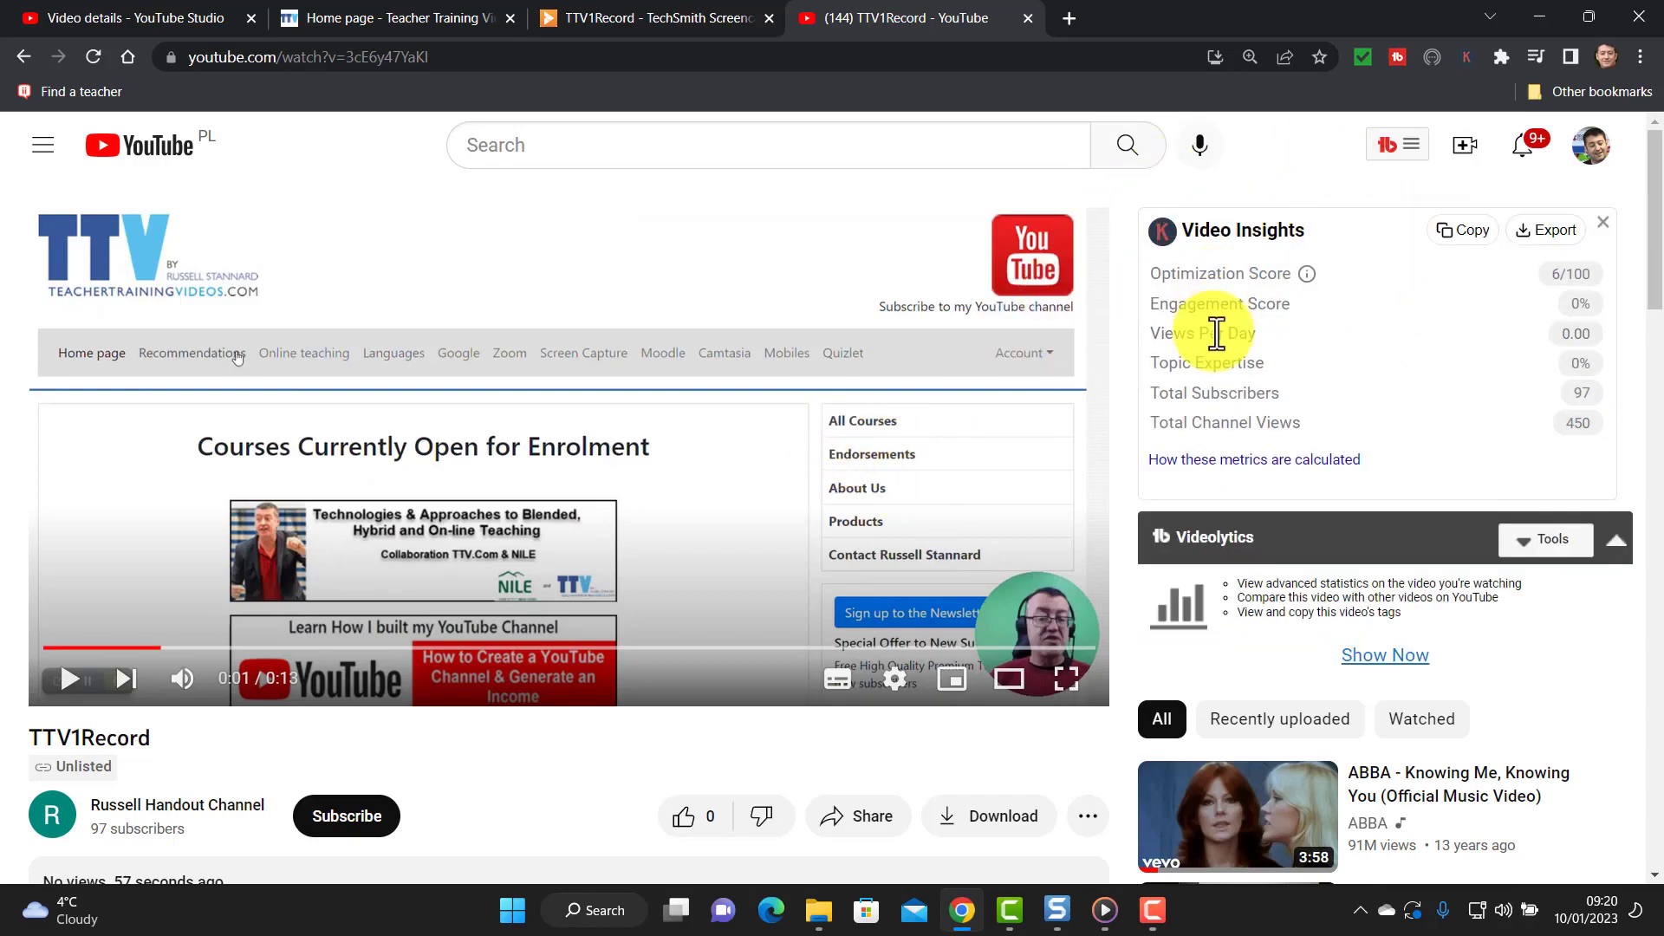
scroll(1656, 299, "down", 1)
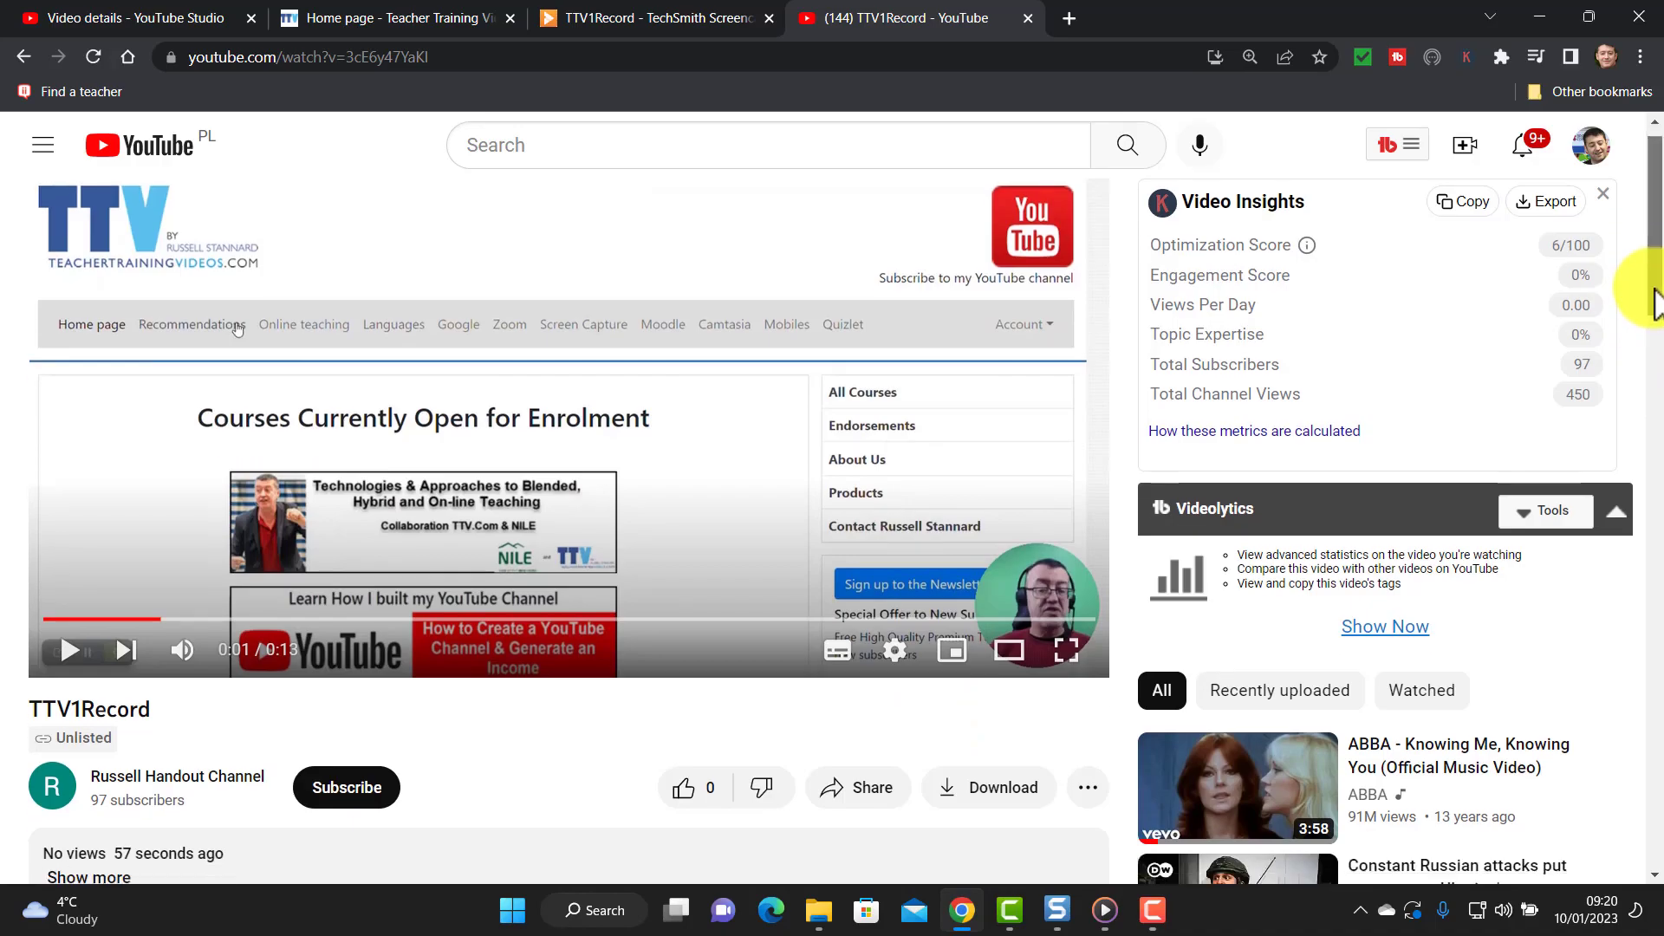
scroll(1656, 299, "down", 1)
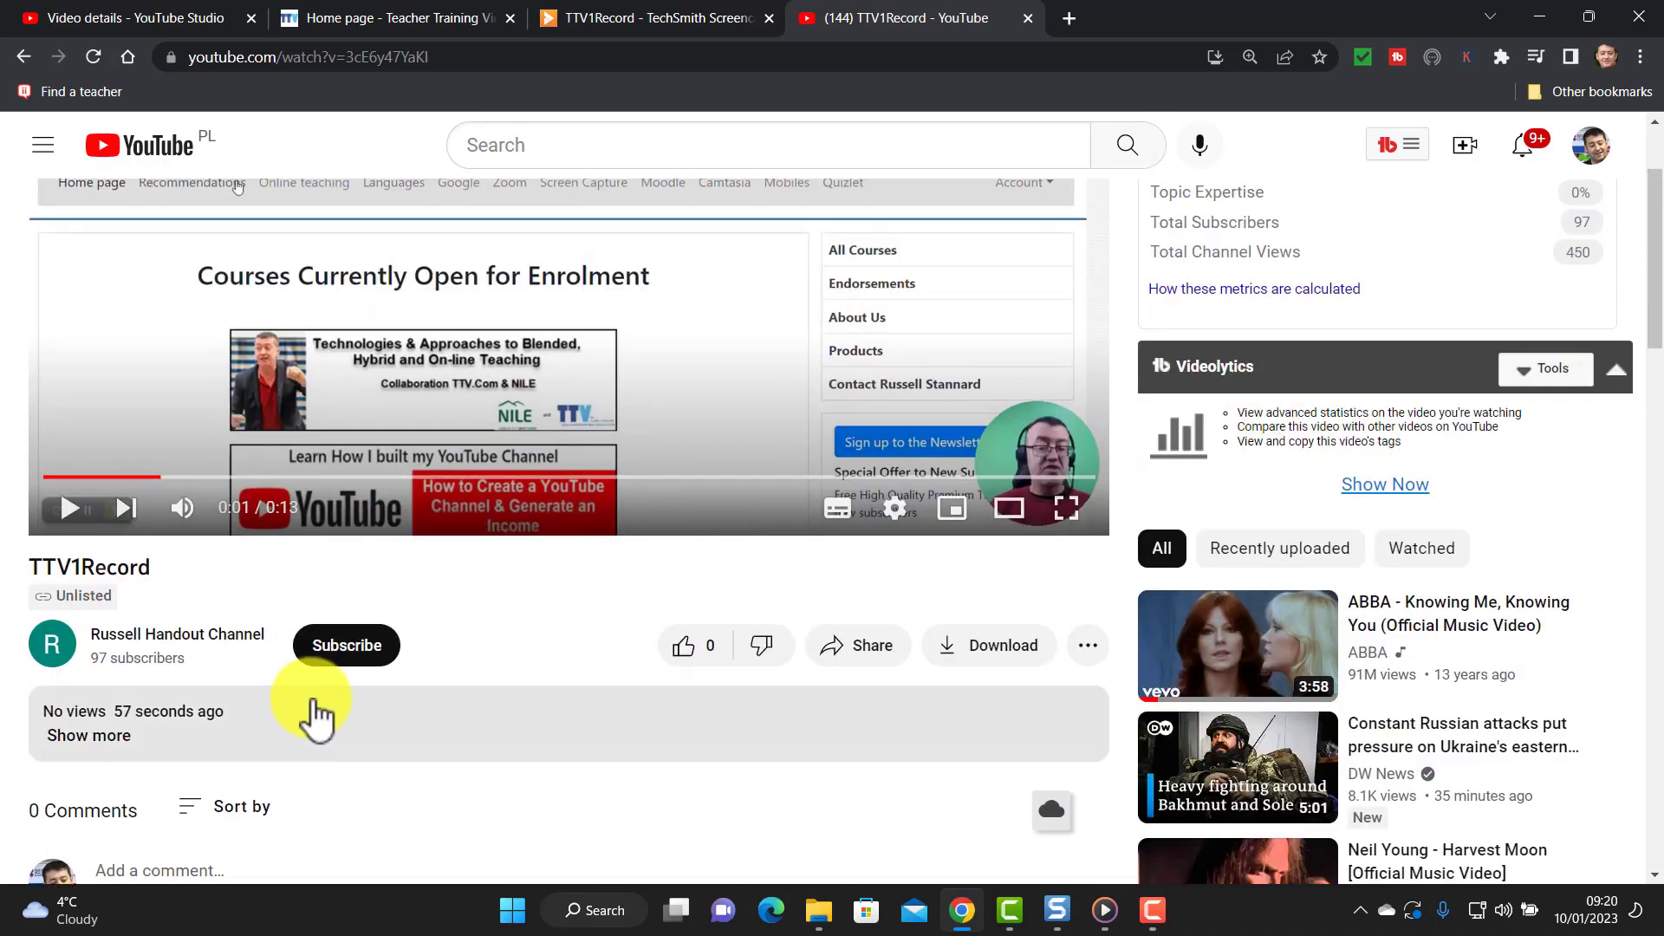
scroll(1635, 216, "up", 2)
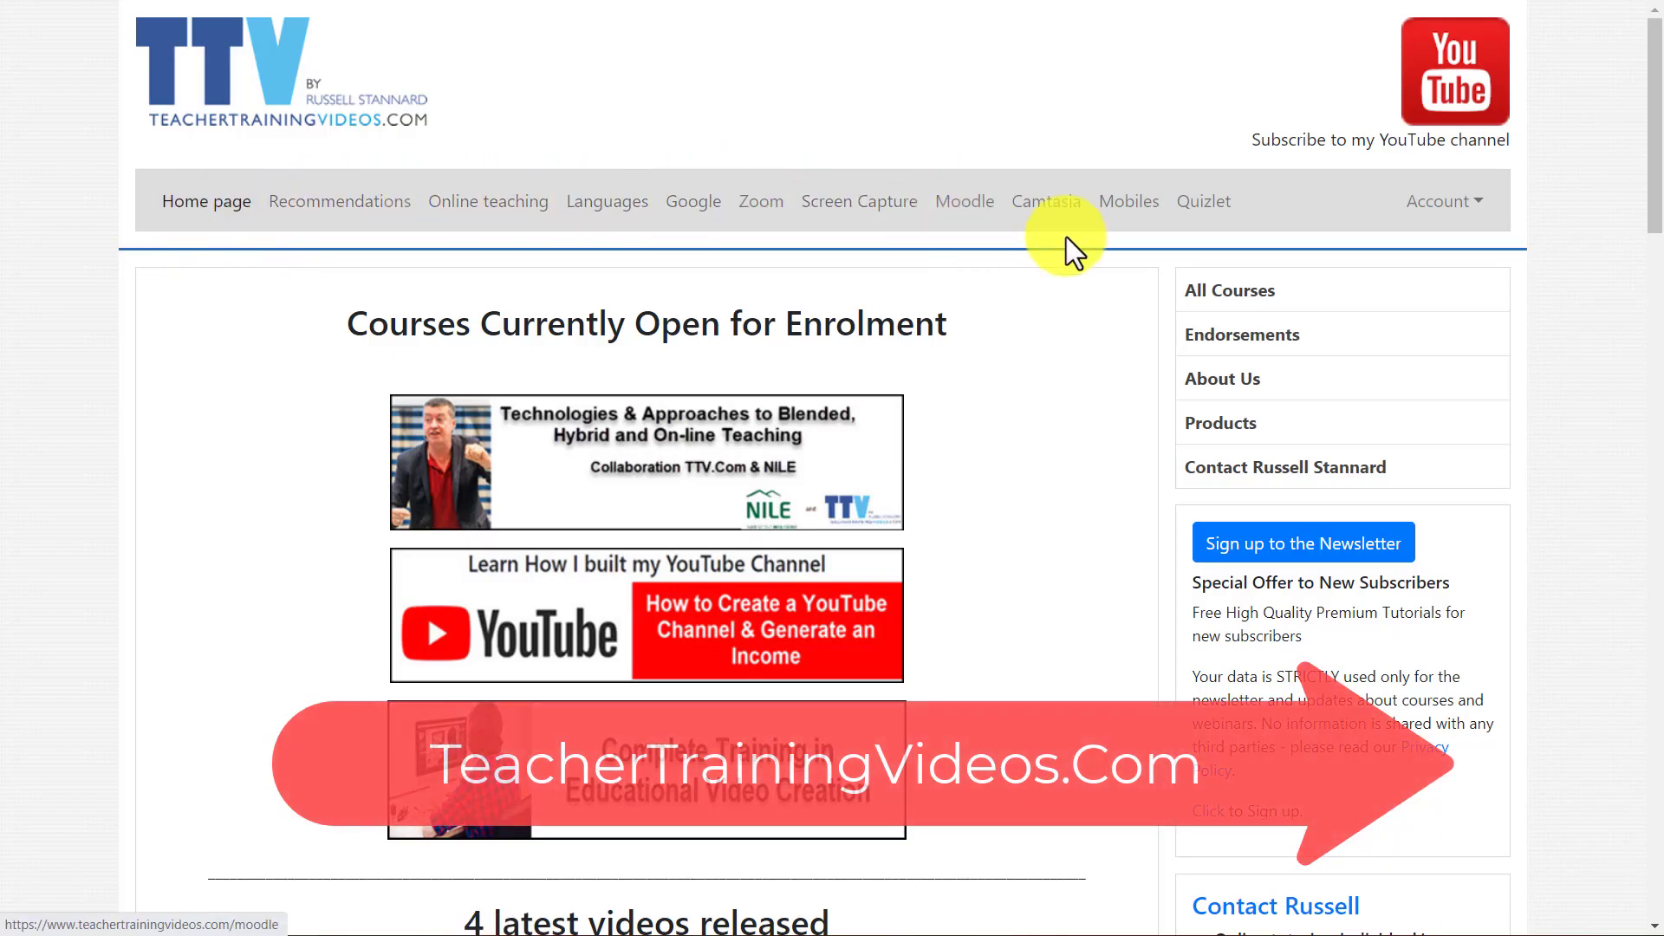
left_click_drag(1653, 130, 1640, 45)
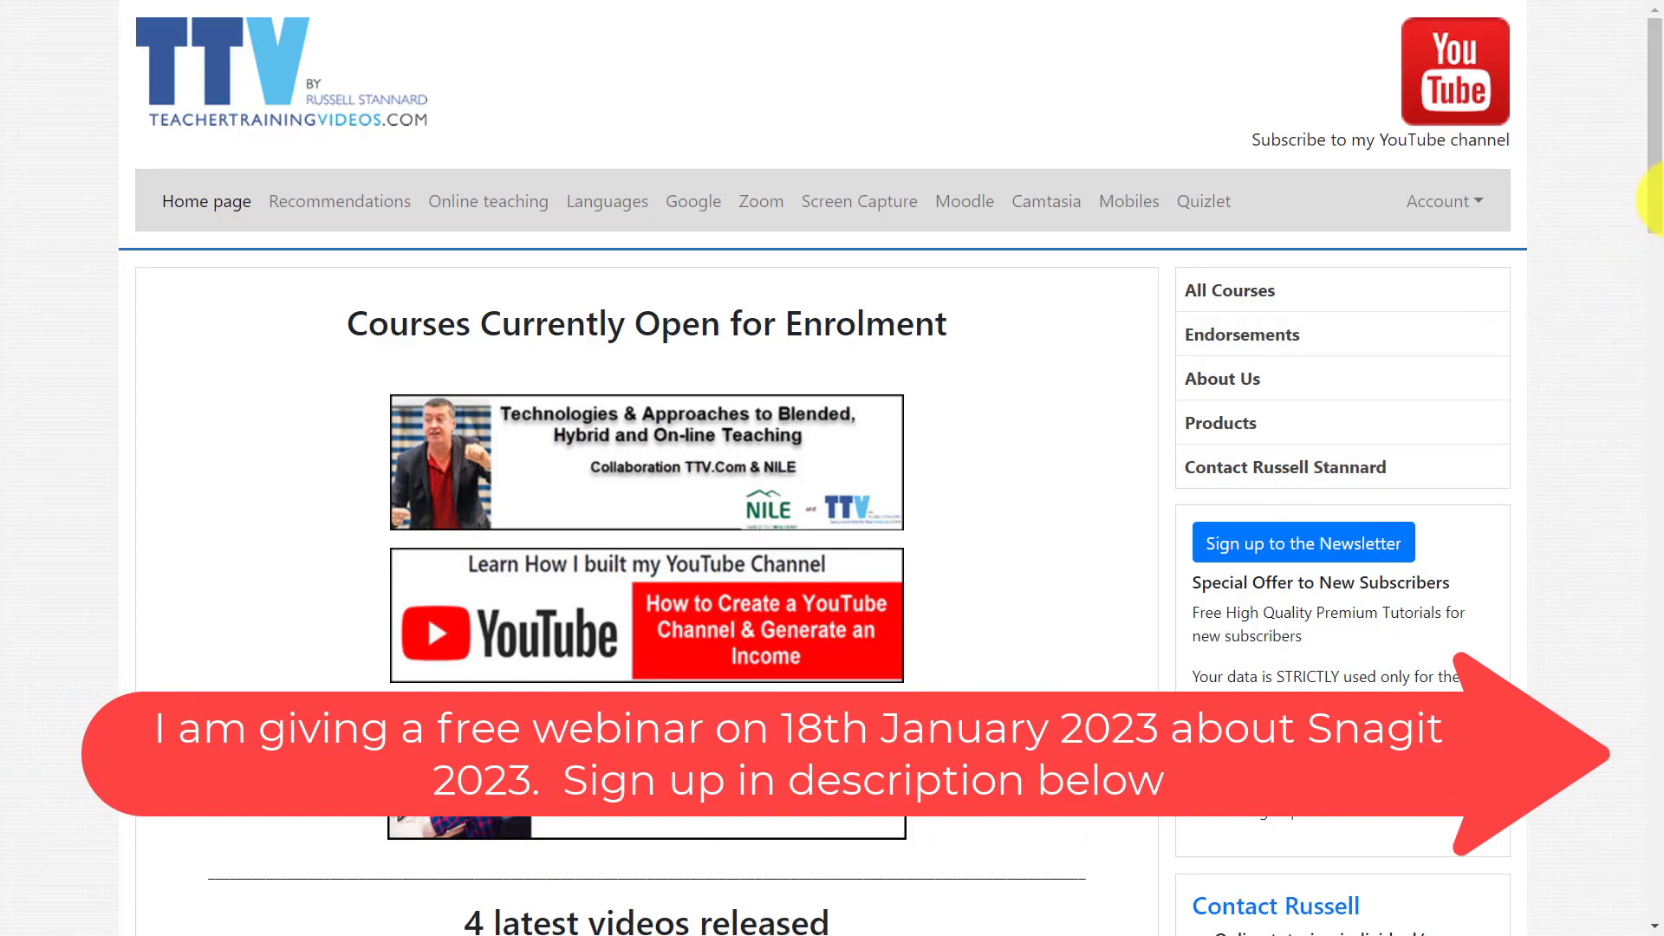
left_click_drag(1658, 92, 1630, 258)
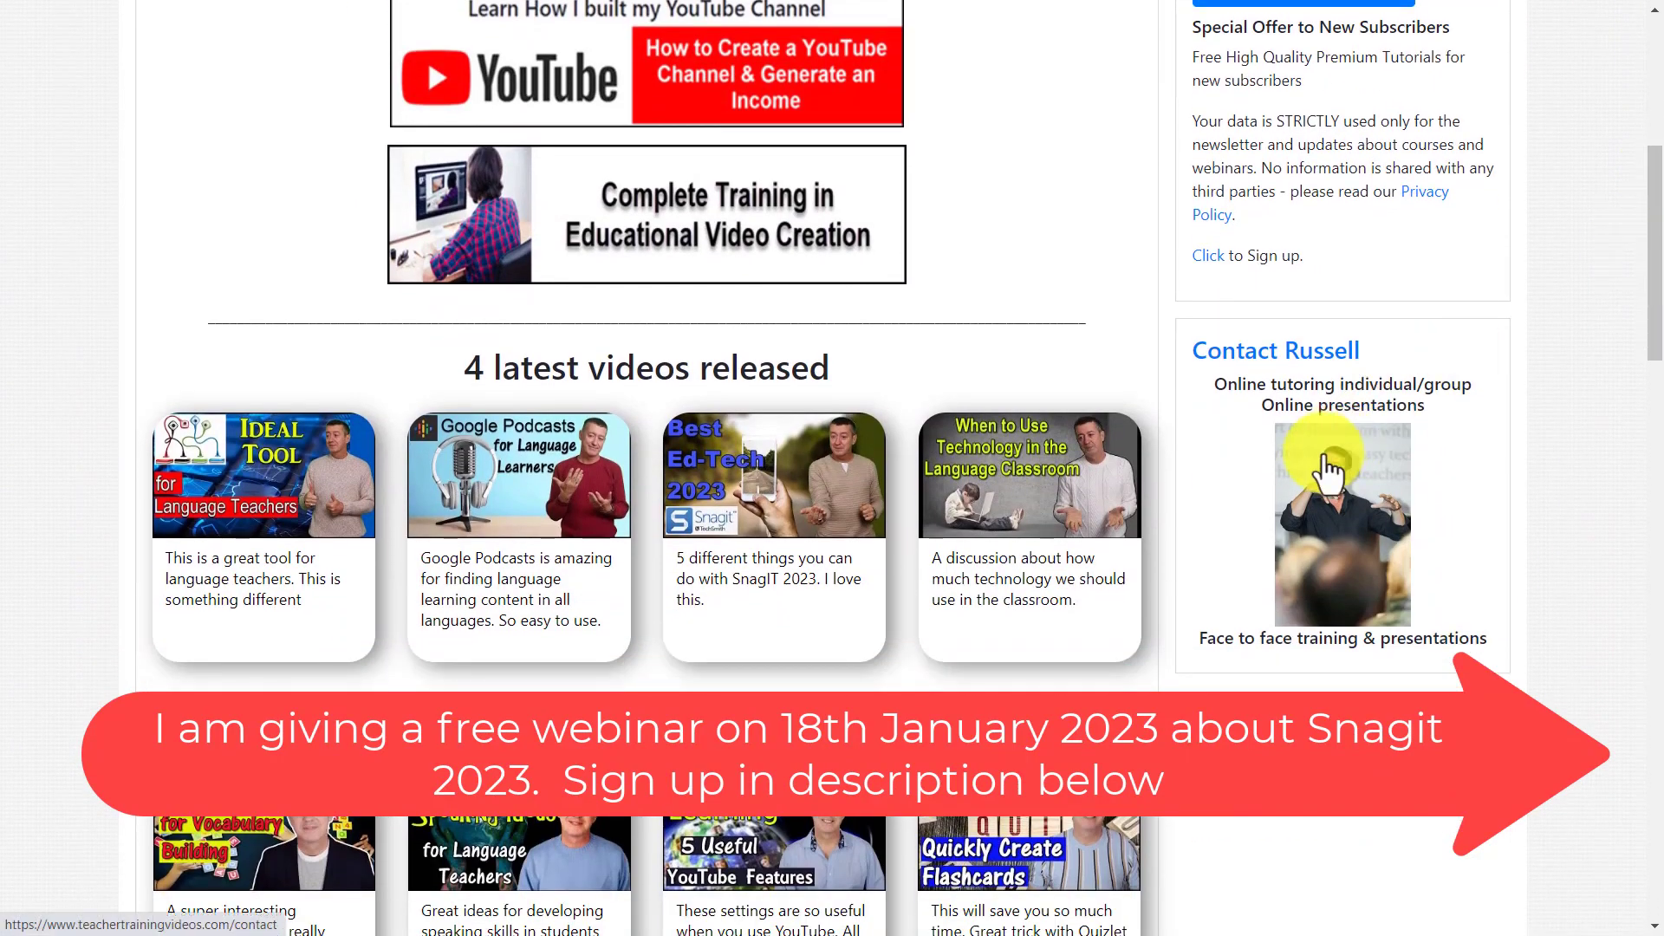